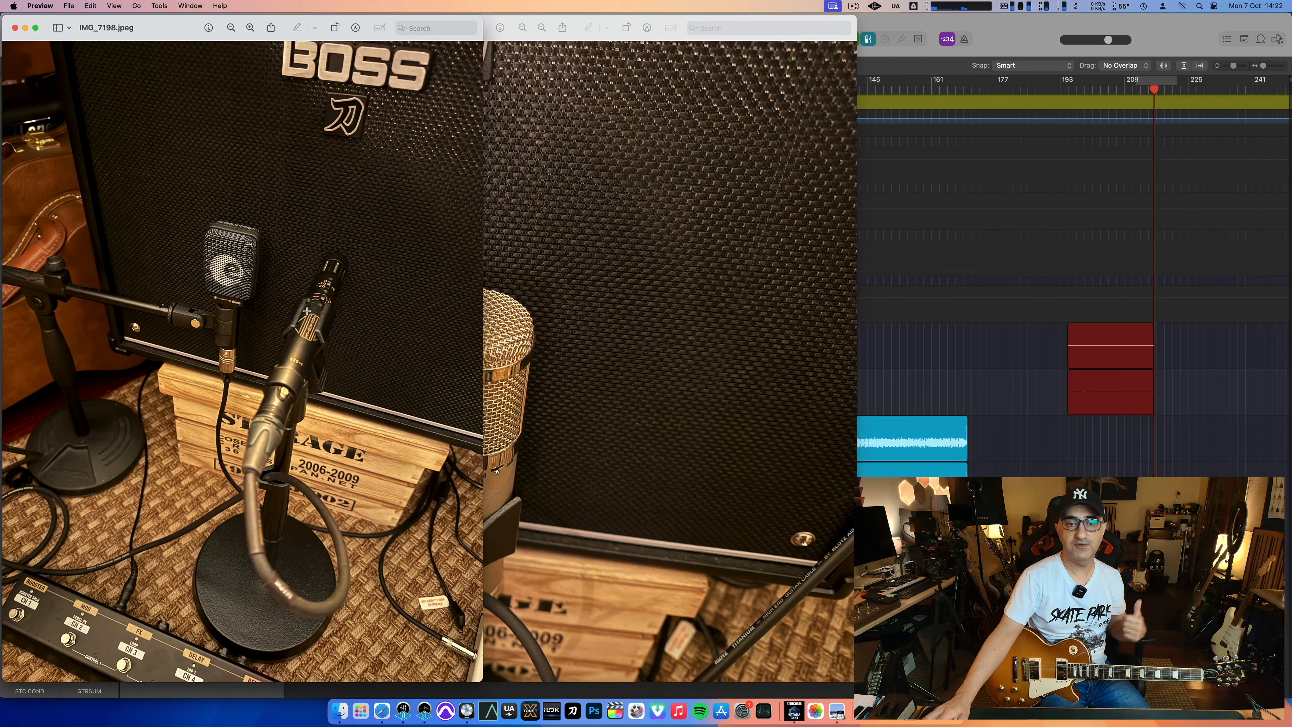
Step: Close the two microphone photos to return to the Logic Pro project
{"action": "key", "text": "super+w"}
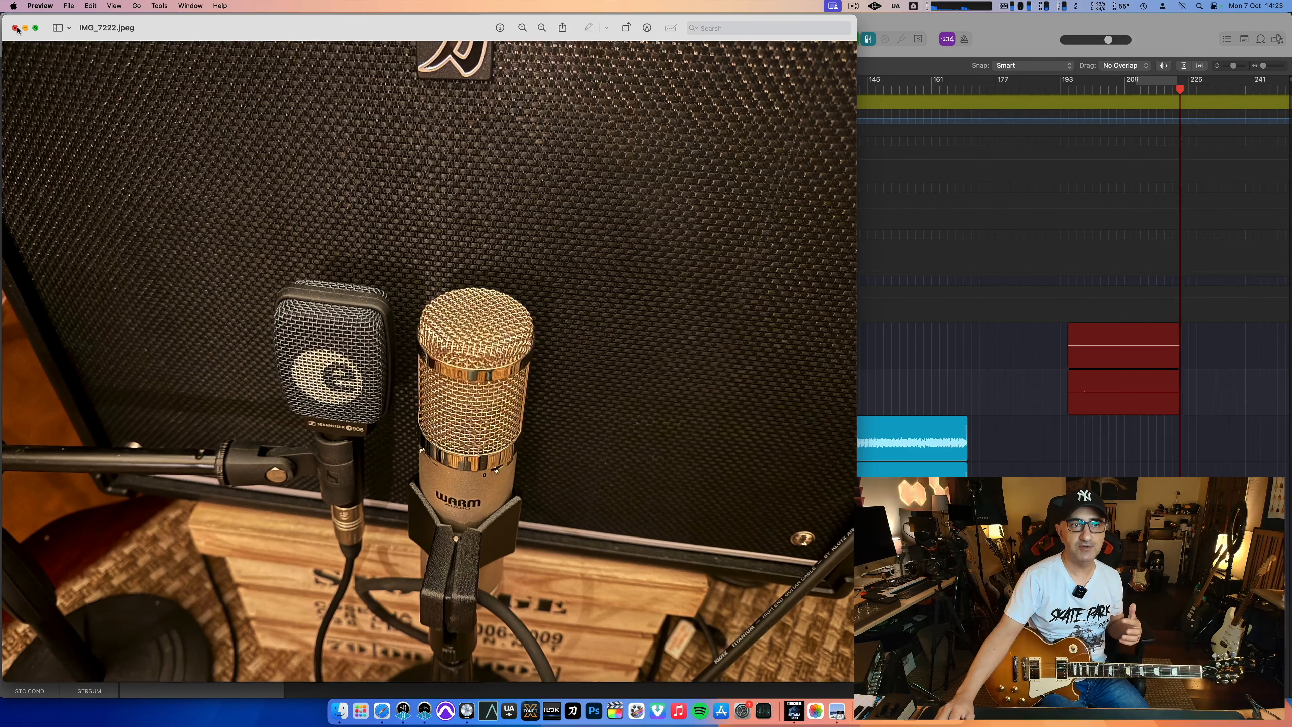
{"action": "left_click", "coordinate": [16, 28]}
{"action": "left_click", "coordinate": [16, 29]}
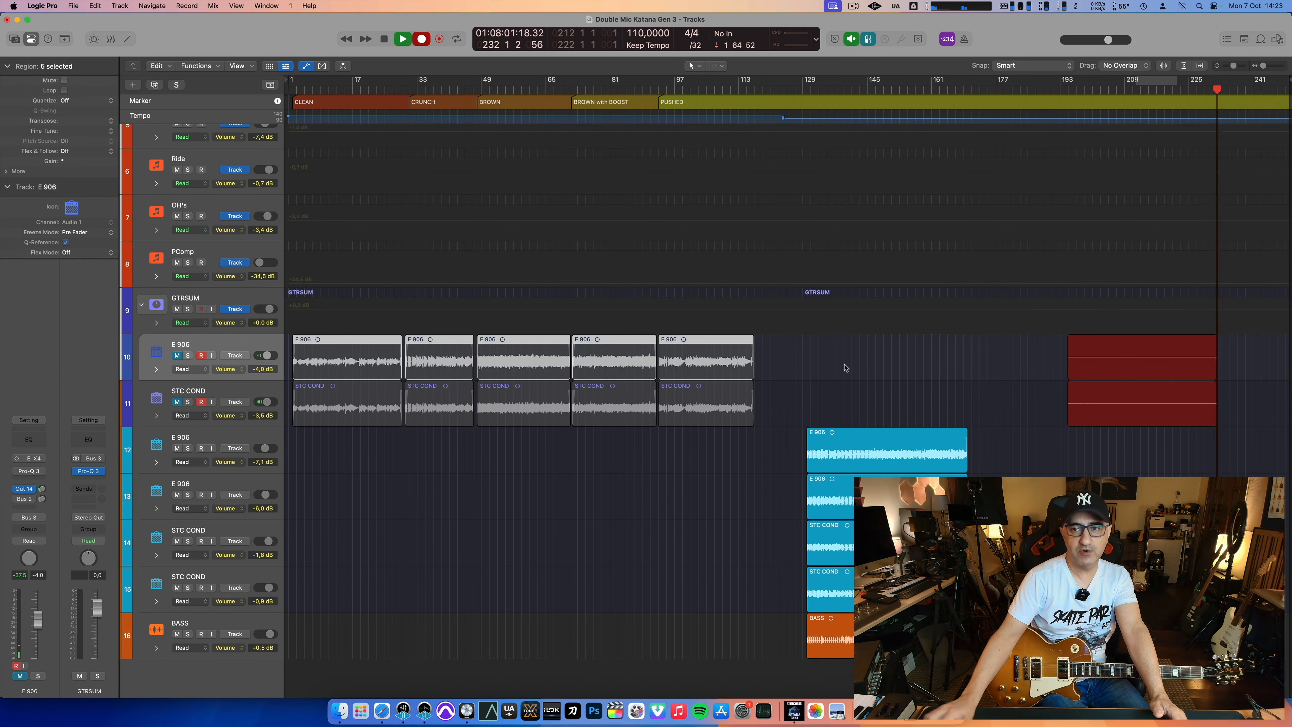
Step: Rename the purple STC COND track below E 906 as "STC COND / Warm Audio"
{"action": "left_click", "coordinate": [215, 390]}
{"action": "double_click", "coordinate": [215, 390]}
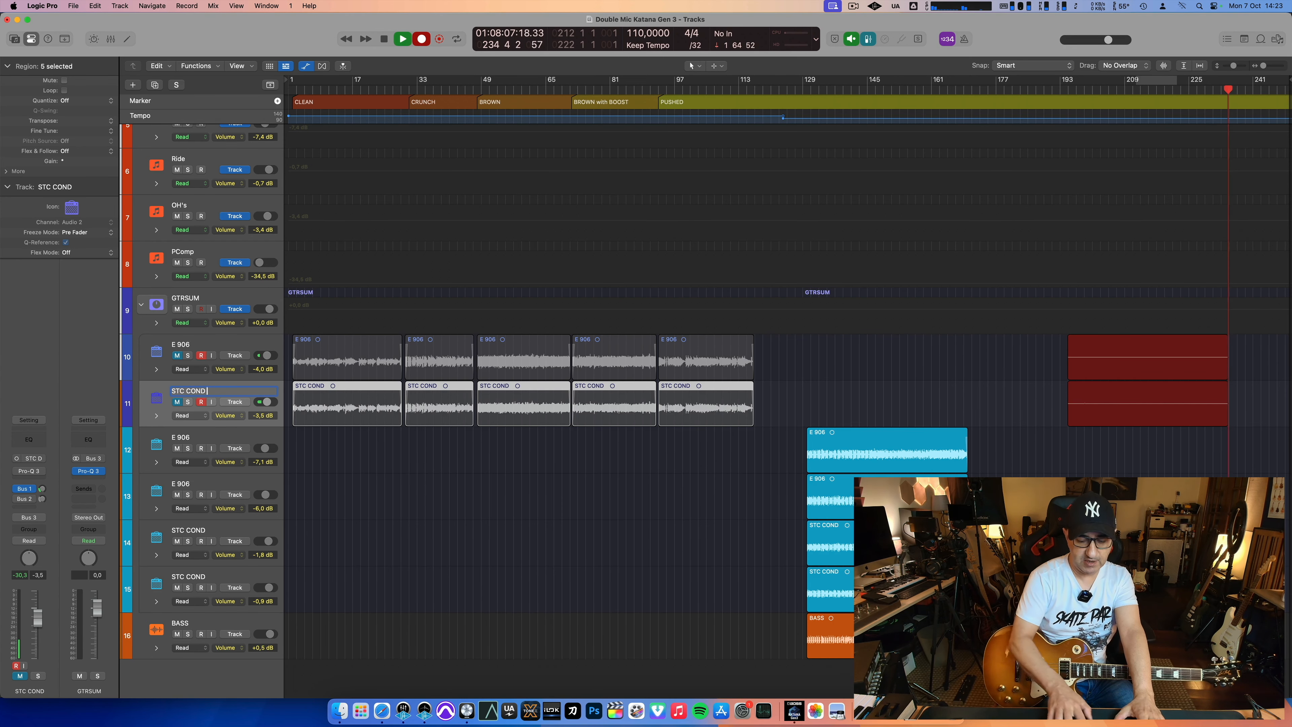
{"action": "type", "text": "/ Warm Audio"}
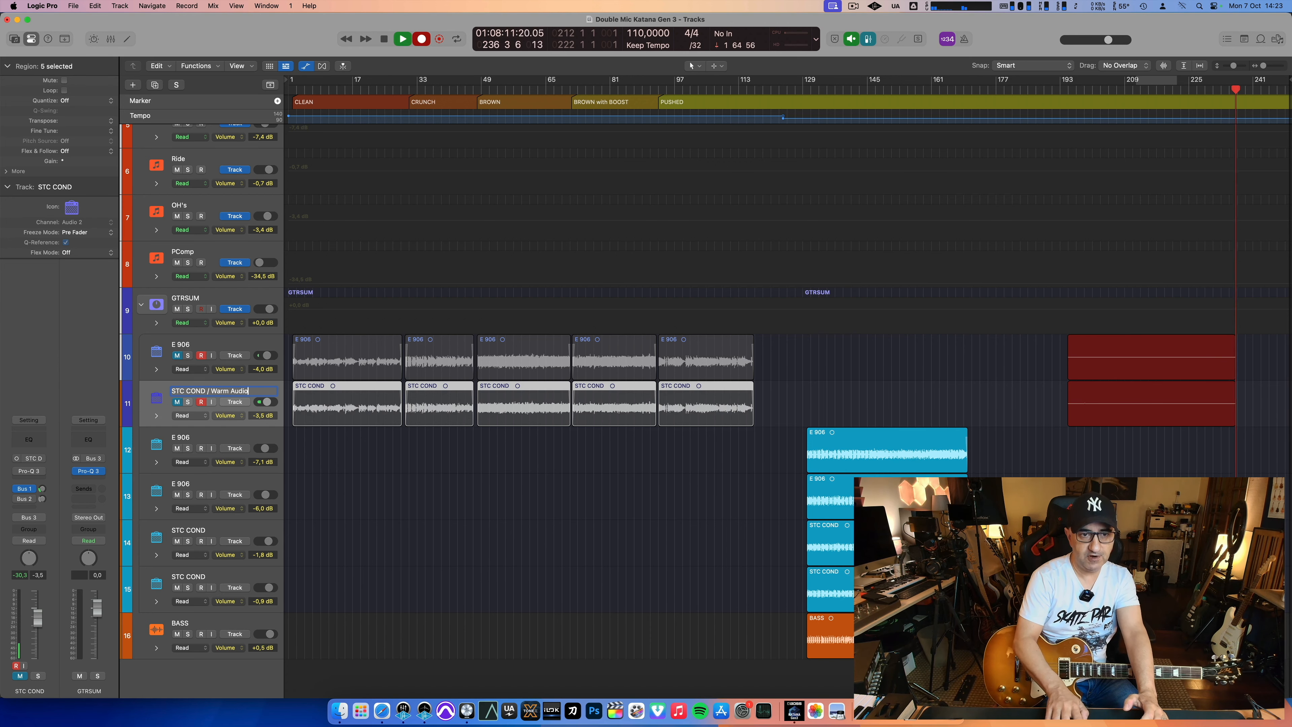
{"action": "key", "text": "Return"}
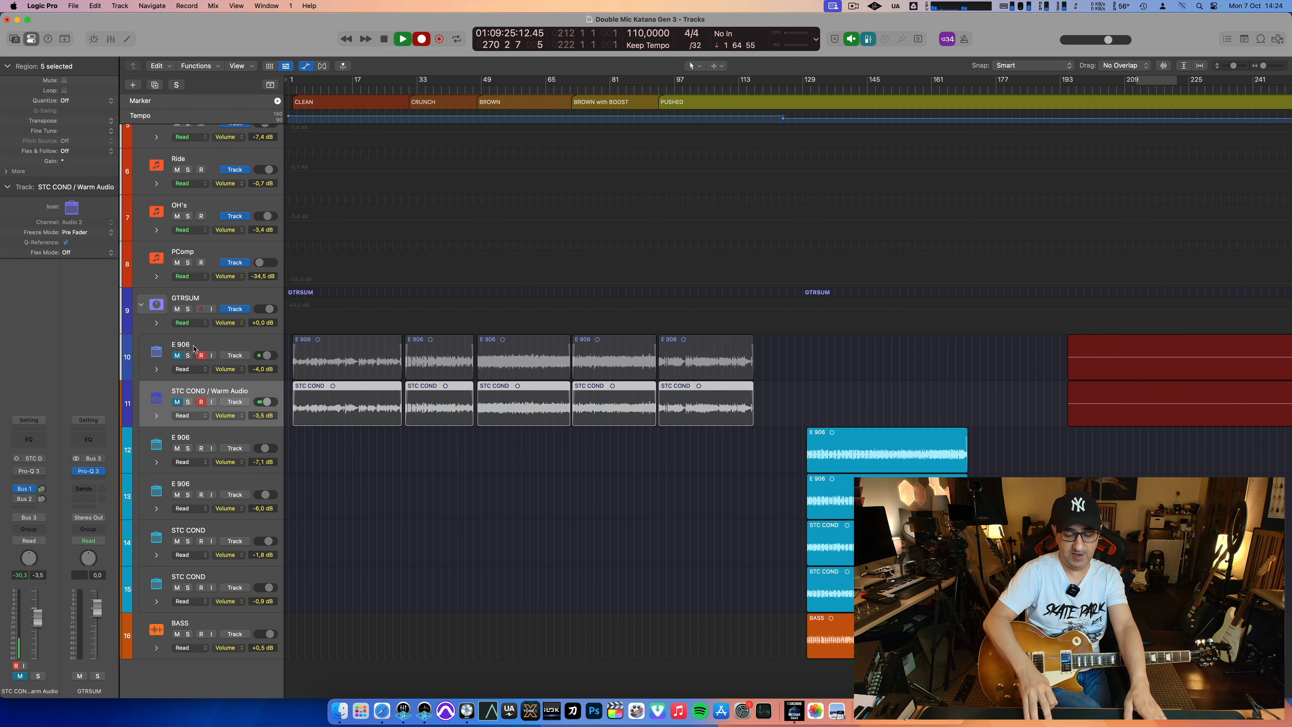
Step: Stop the recording and delete the silent opening of the new takes on the E 906 and STC COND / Warm Audio tracks
{"action": "key", "text": "super+Left"}
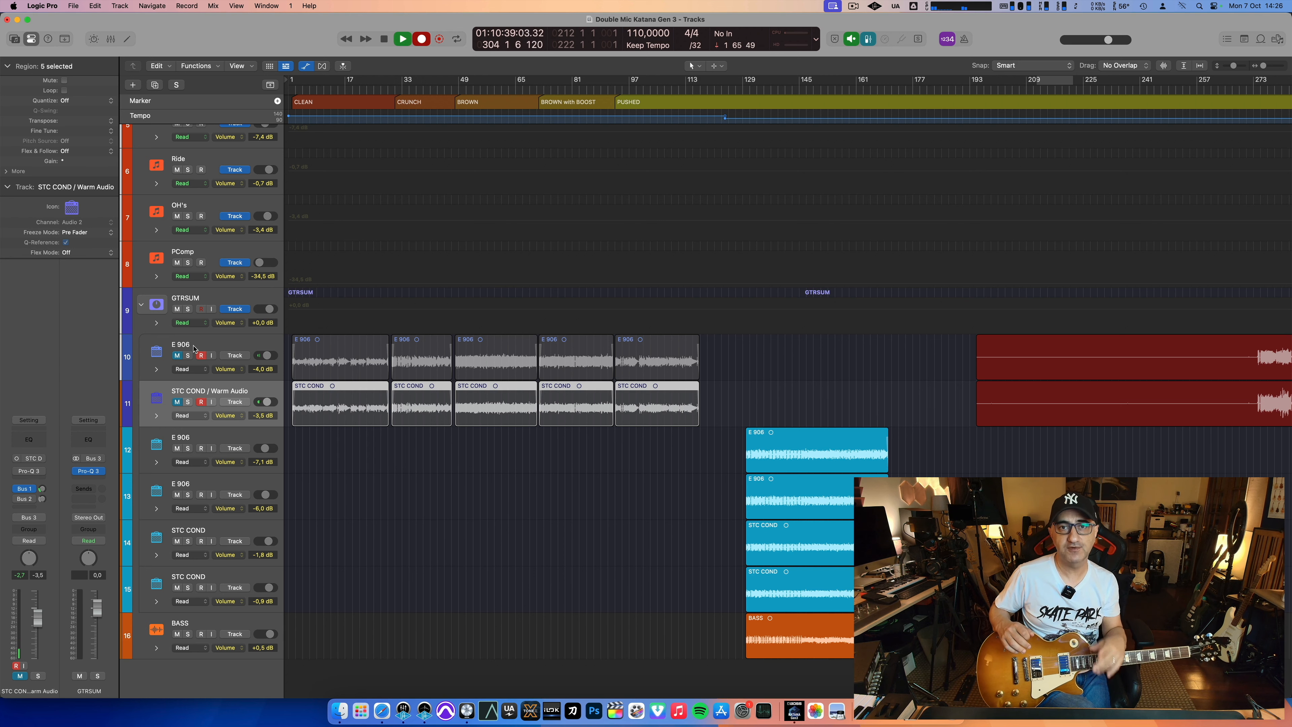
{"action": "key", "text": "space"}
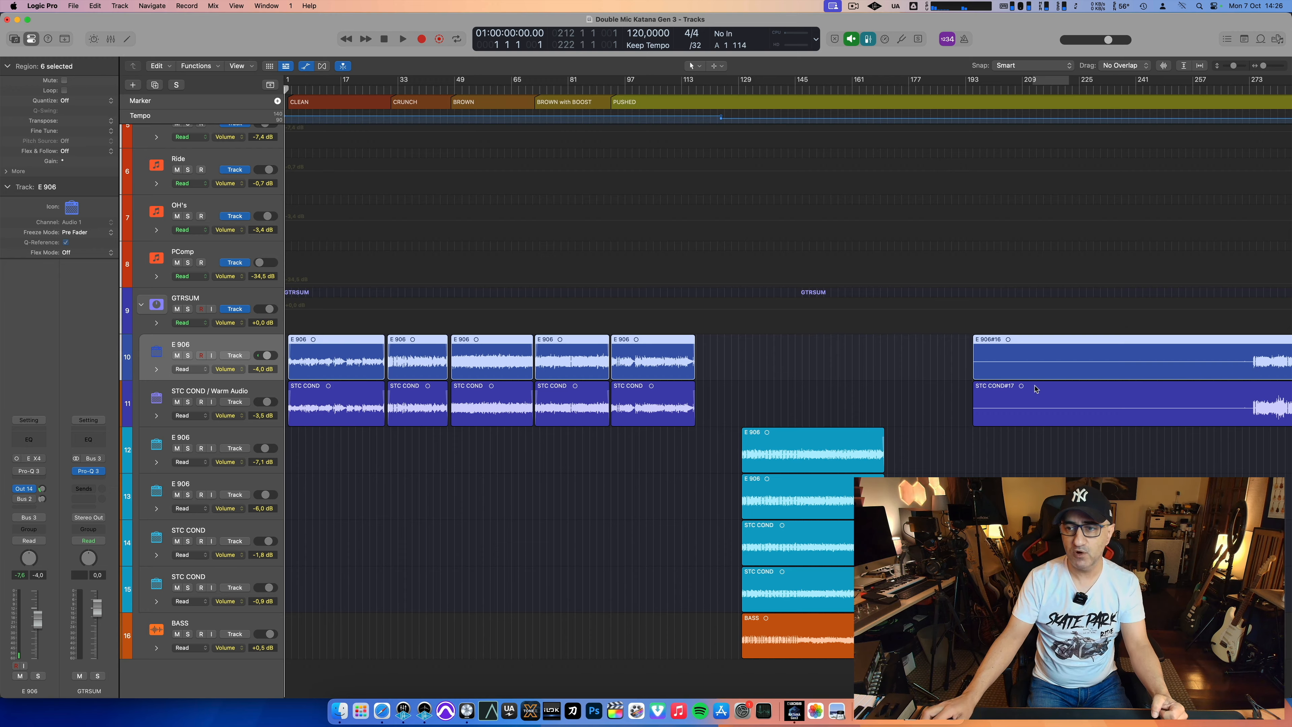
{"action": "scroll", "coordinate": [1068, 385], "scroll_direction": "right", "scroll_amount": 3}
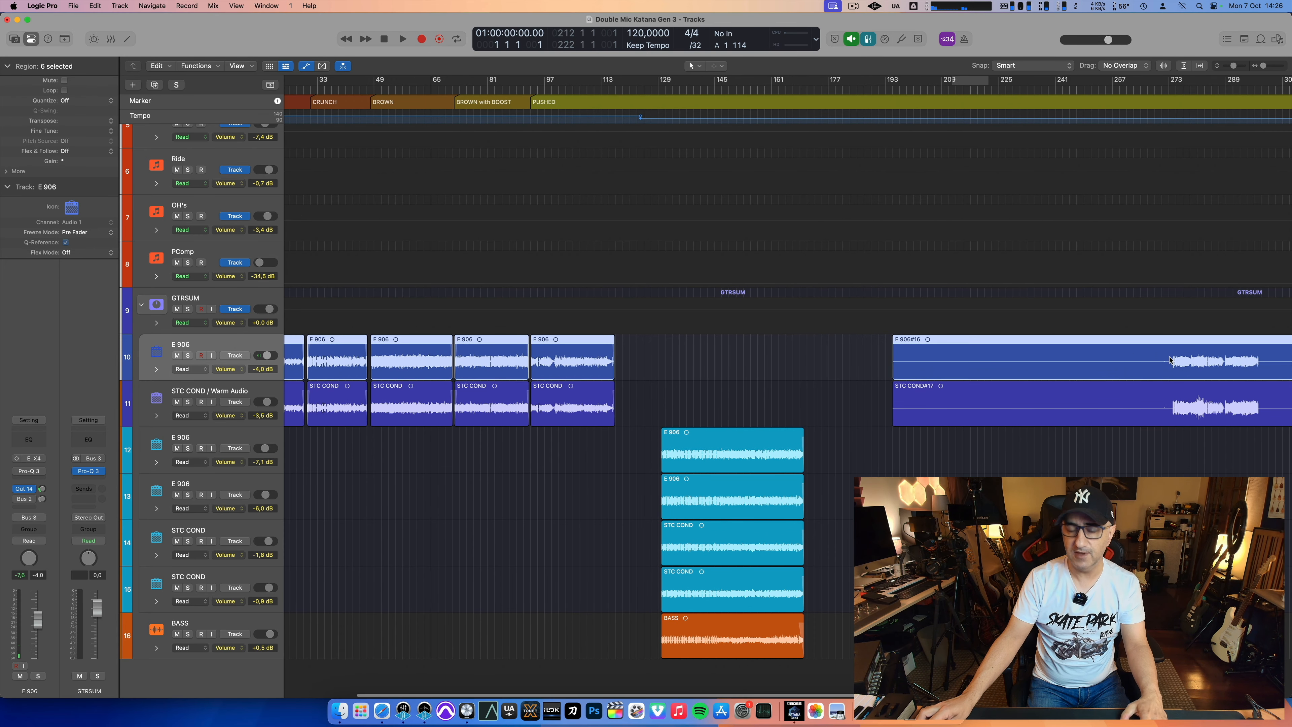
{"action": "left_click_drag", "start_coordinate": [1169, 360], "coordinate": [882, 403]}
{"action": "key", "text": "Delete"}
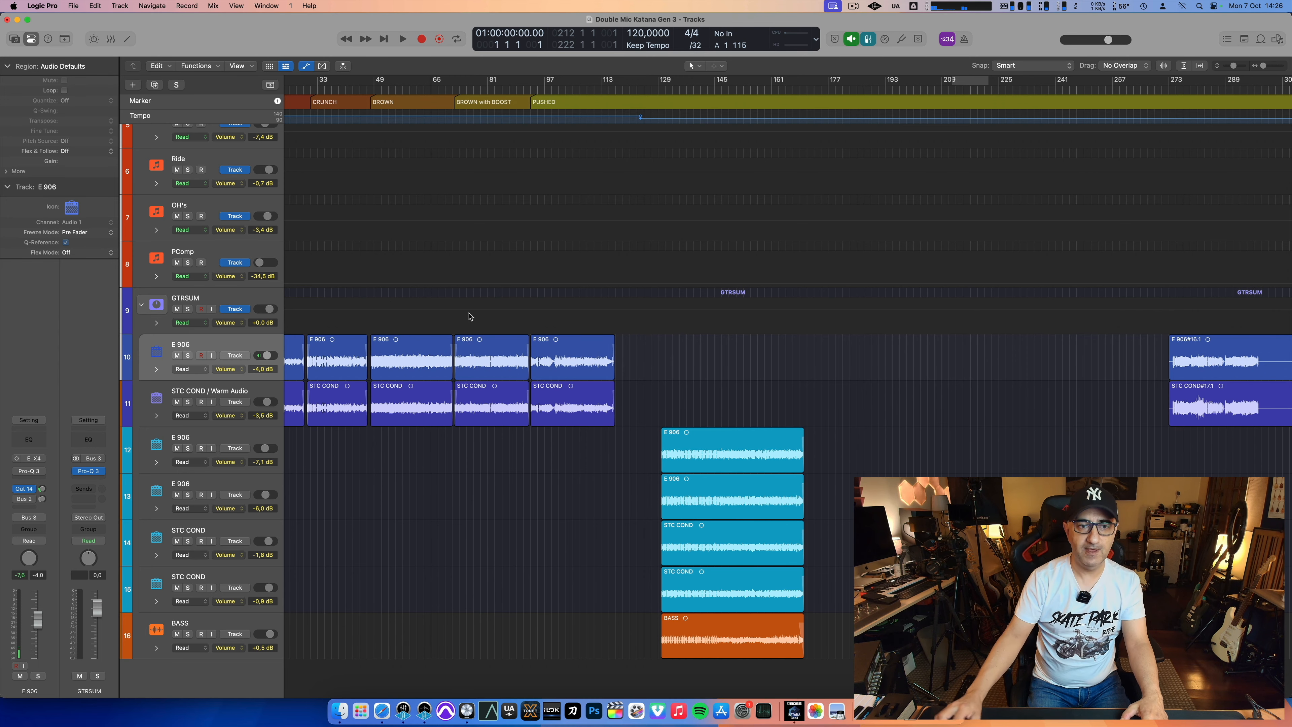
Step: Set the cycle range over the CLEAN section from bar 2 to bar 29
{"action": "key", "text": "Return"}
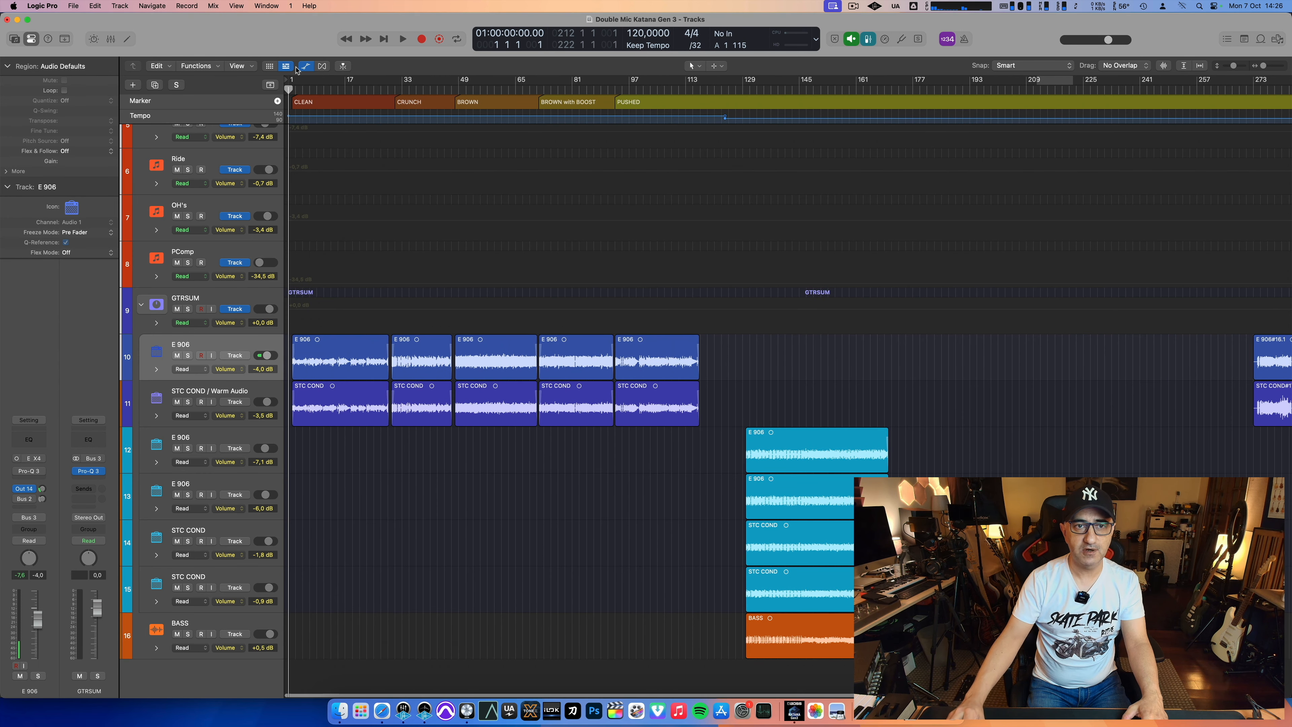
{"action": "left_click_drag", "start_coordinate": [300, 82], "coordinate": [370, 87]}
{"action": "left_click_drag", "start_coordinate": [385, 85], "coordinate": [387, 84]}
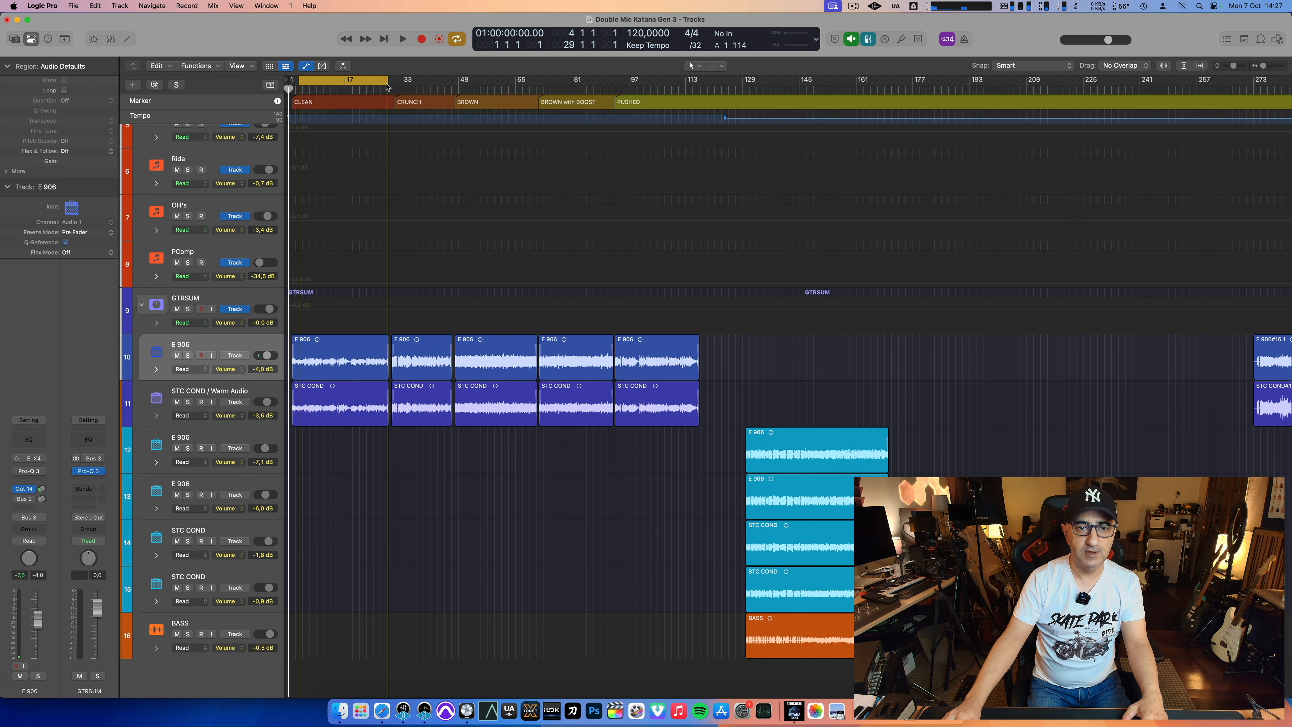
{"action": "key", "text": "super+Right"}
{"action": "key", "text": "super+Right"}
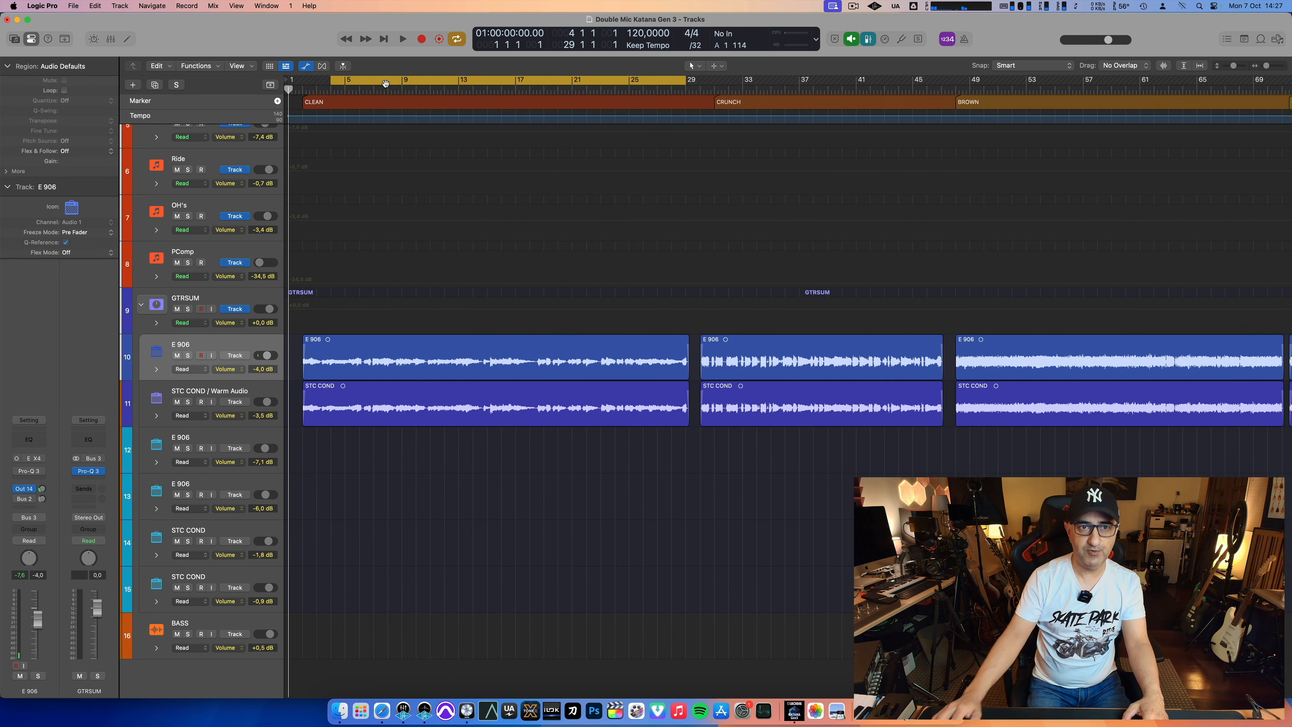
{"action": "left_click_drag", "start_coordinate": [328, 86], "coordinate": [305, 83]}
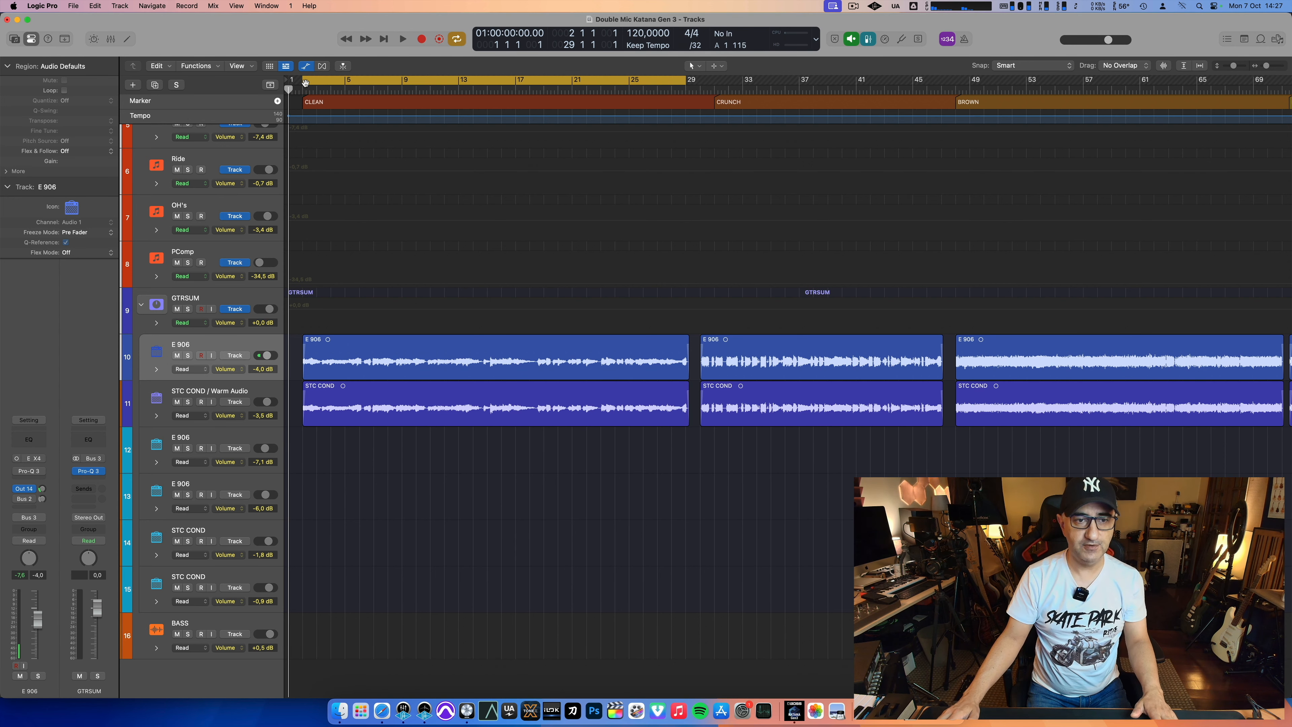
Step: Play the CLEAN section with both microphone tracks and show the mixer
{"action": "key", "text": "space"}
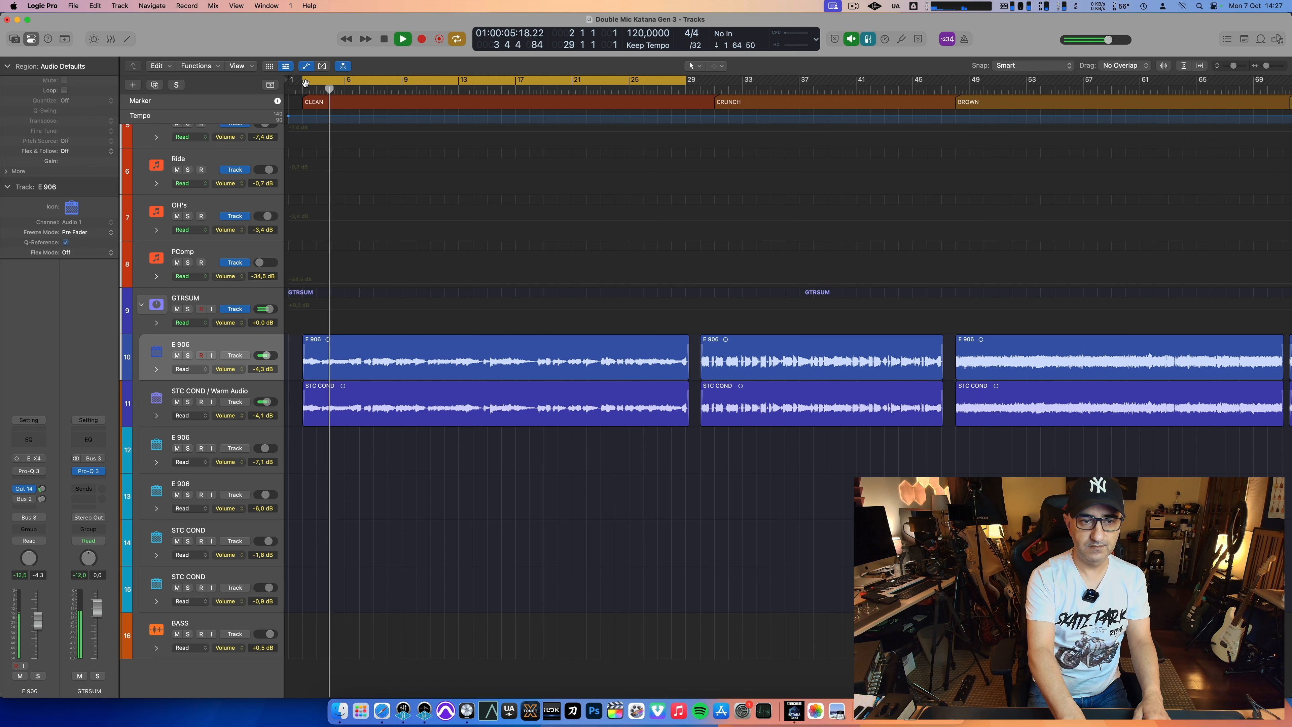
{"action": "key", "text": "x"}
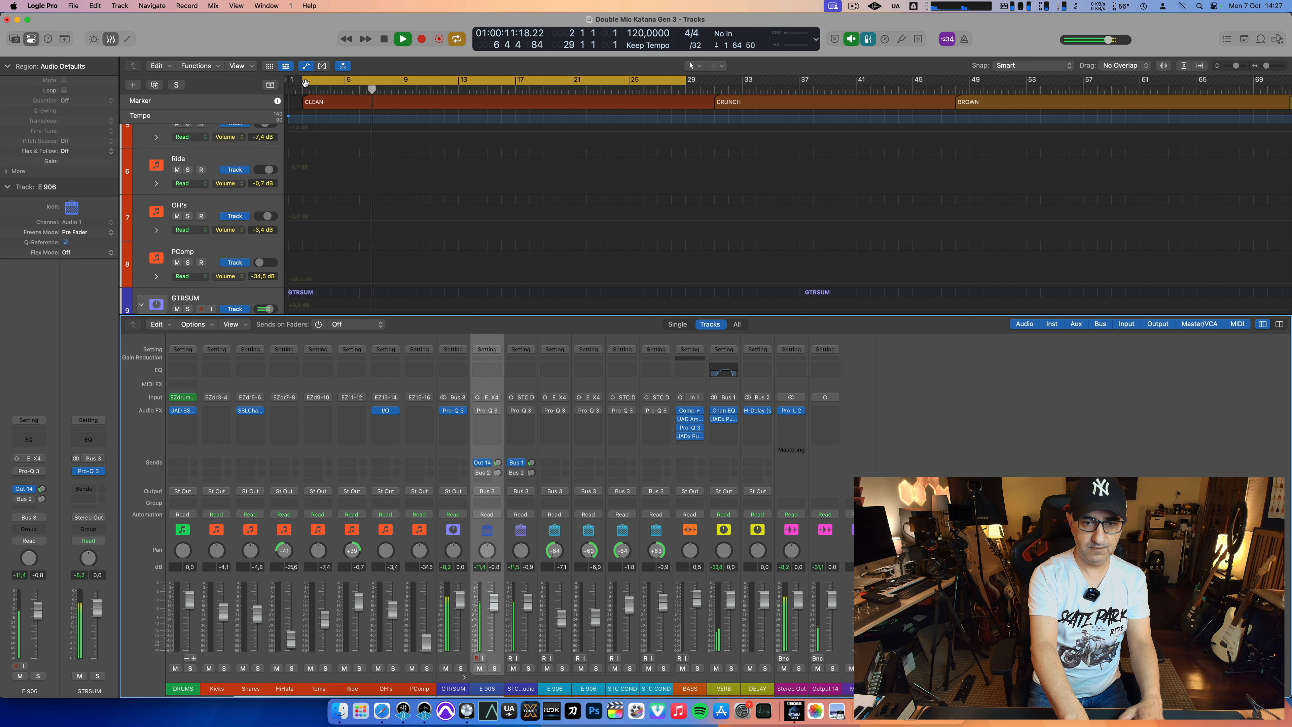
{"action": "key", "text": "space"}
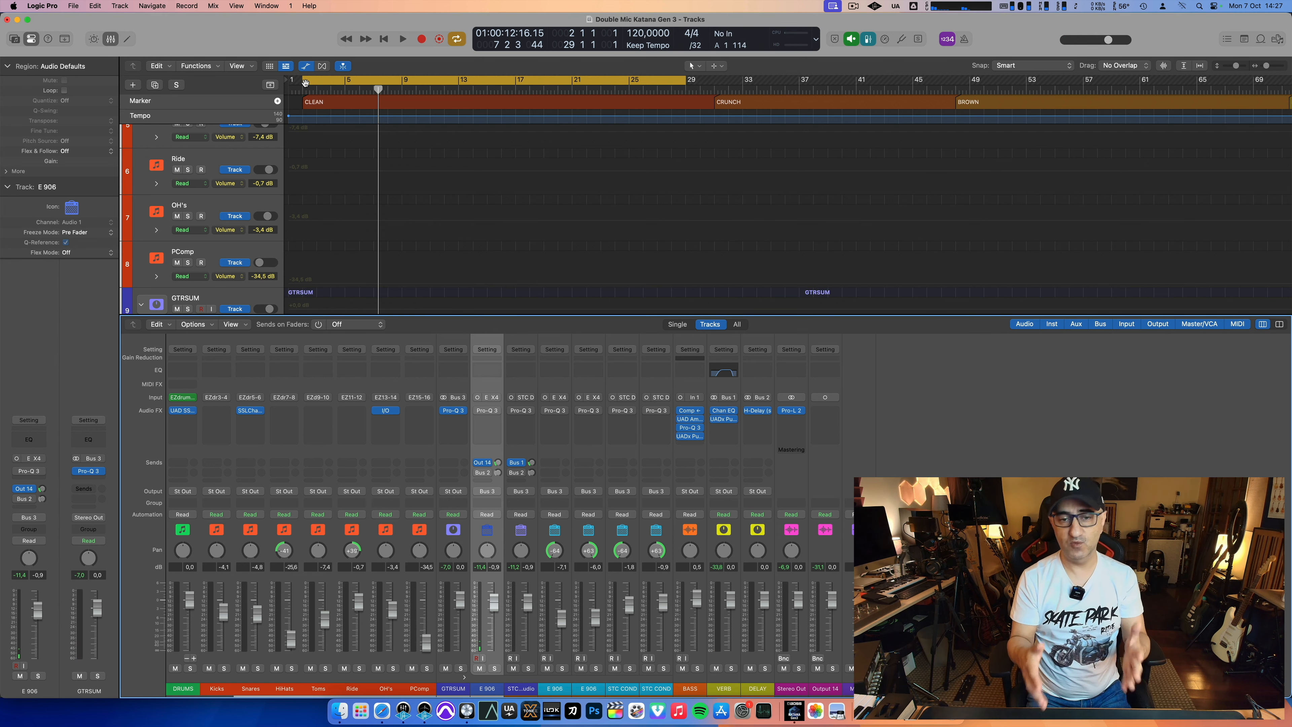
Step: Compare the microphones on the CLEAN section by soloing E 906 and STC COND / Warm Audio in turn during playback
{"action": "key", "text": "s"}
{"action": "key", "text": "space"}
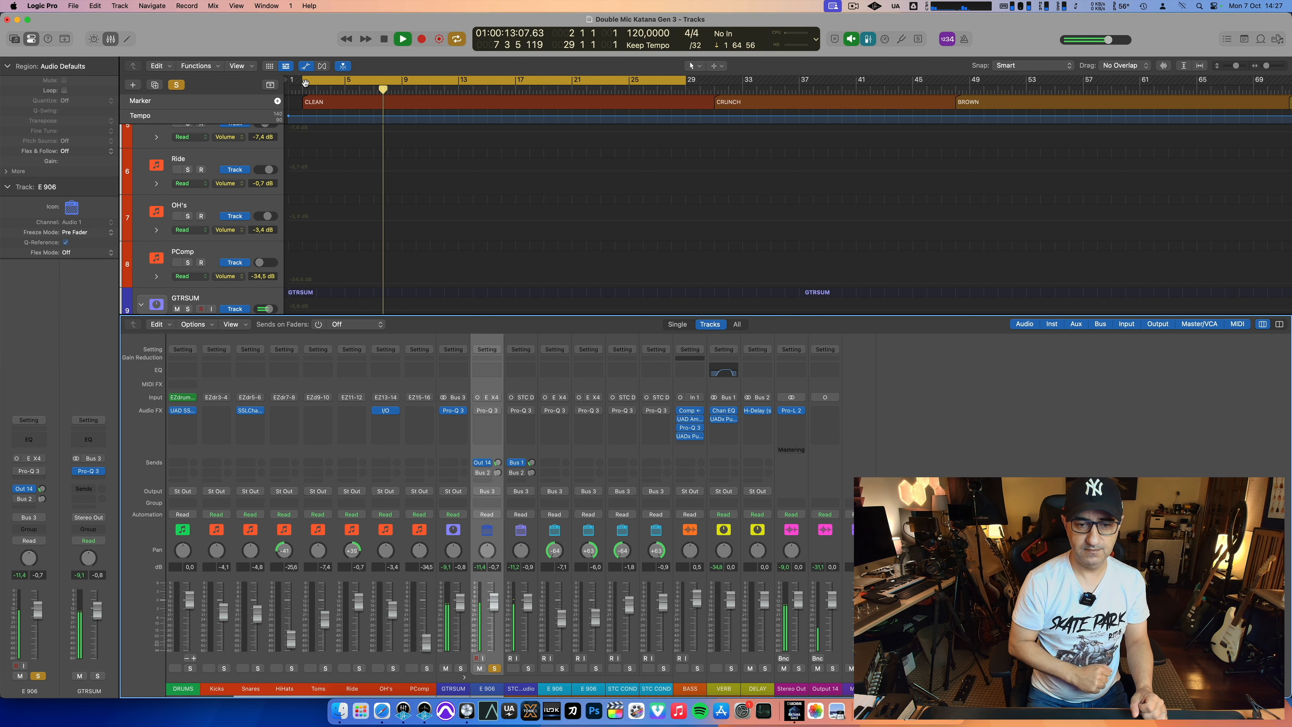
{"action": "key", "text": "s"}
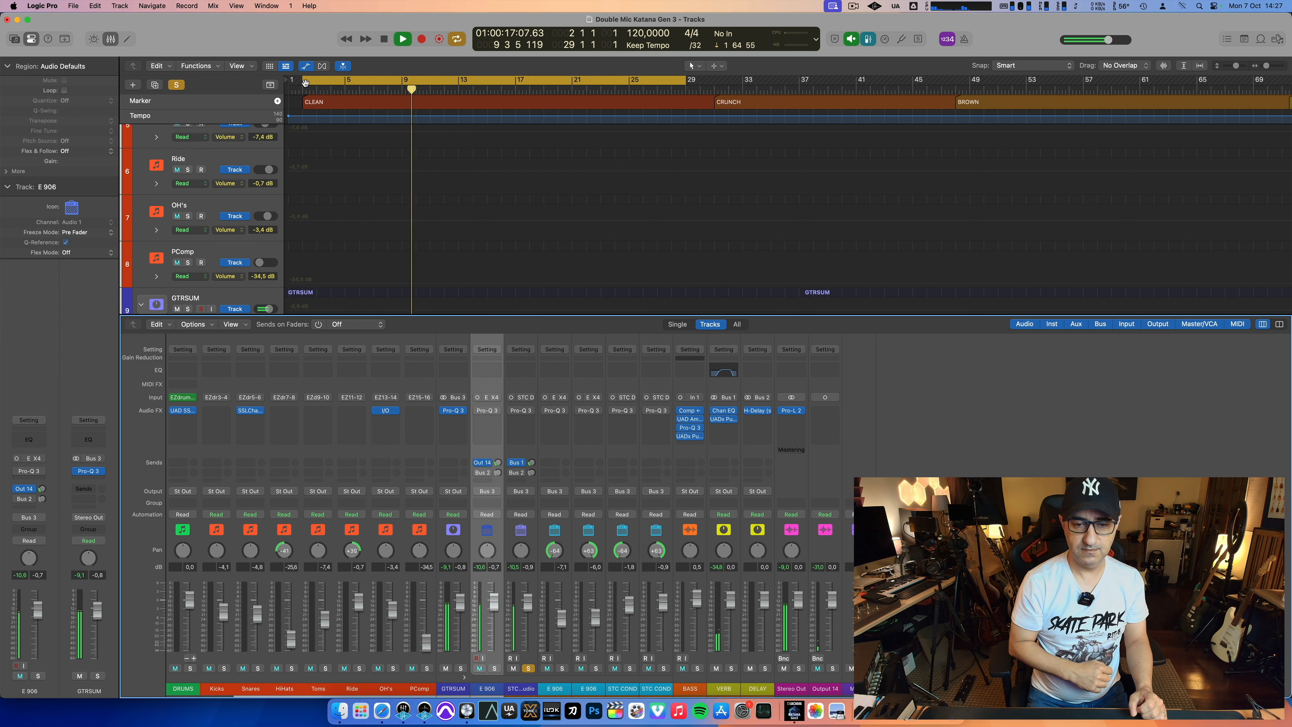
{"action": "key", "text": "s"}
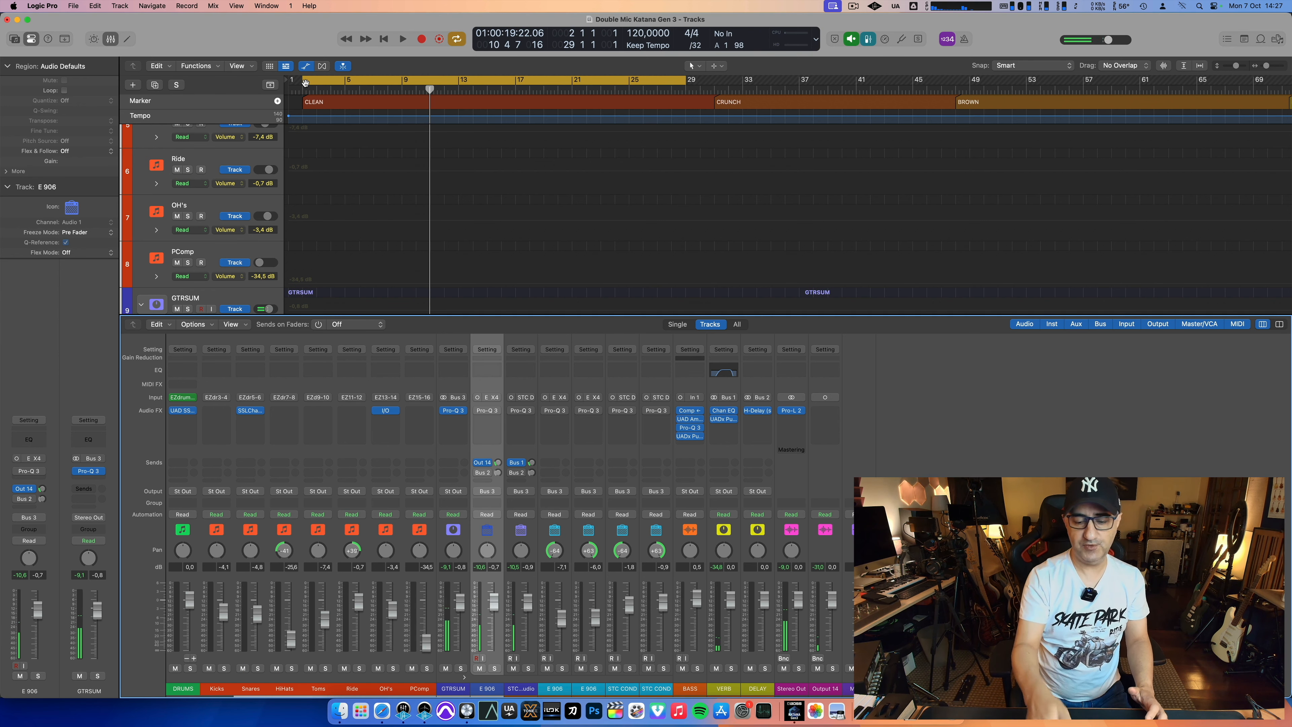
{"action": "double_click", "coordinate": [306, 83]}
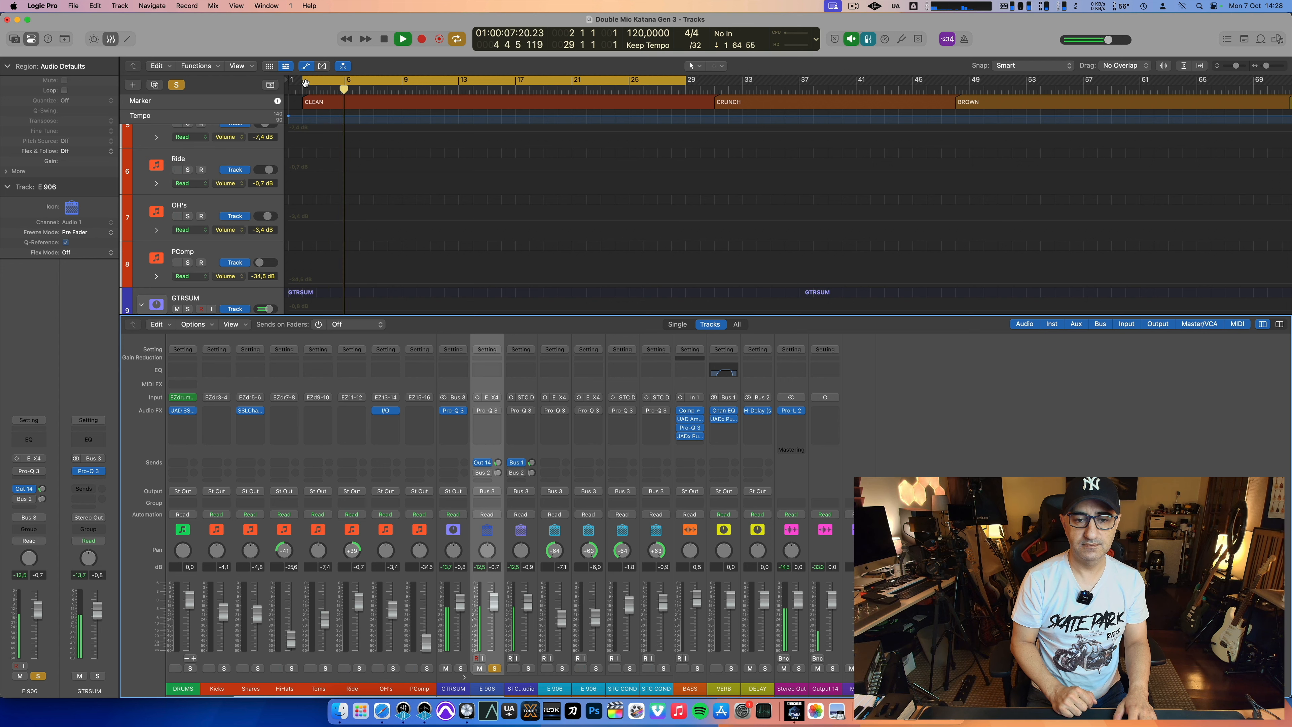
{"action": "key", "text": "space"}
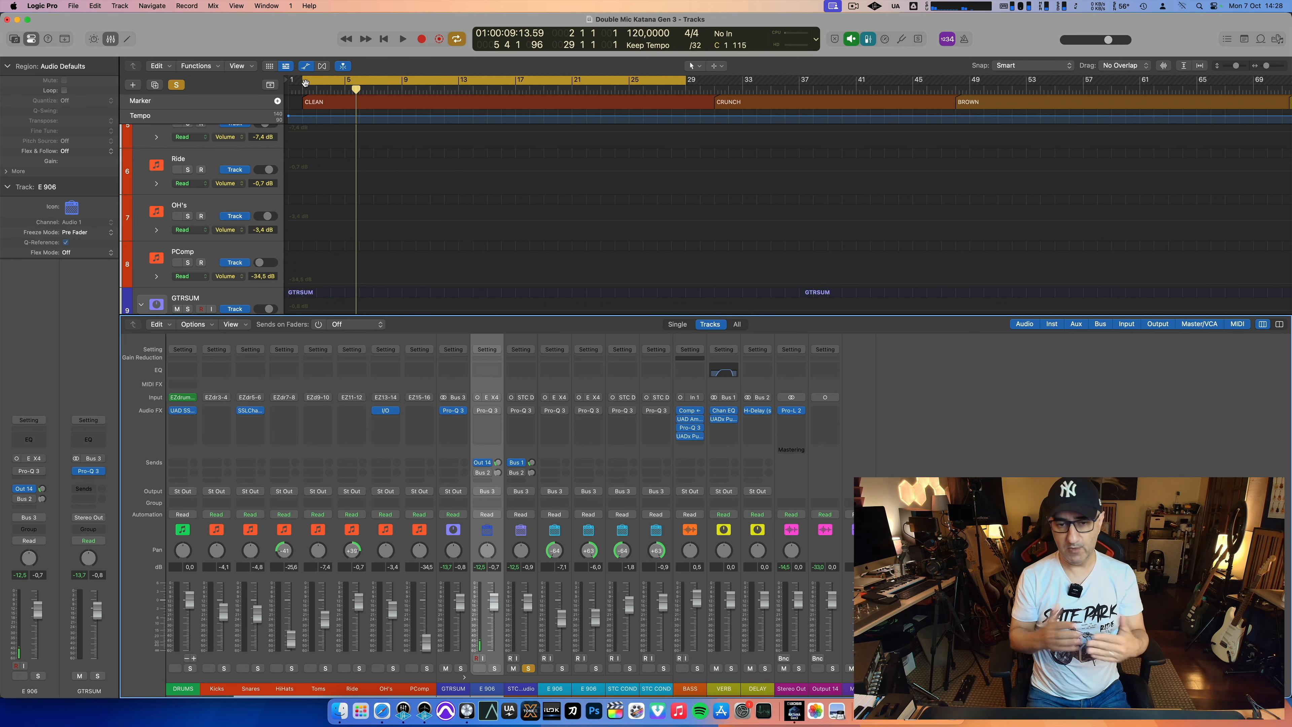
{"action": "double_click", "coordinate": [305, 84]}
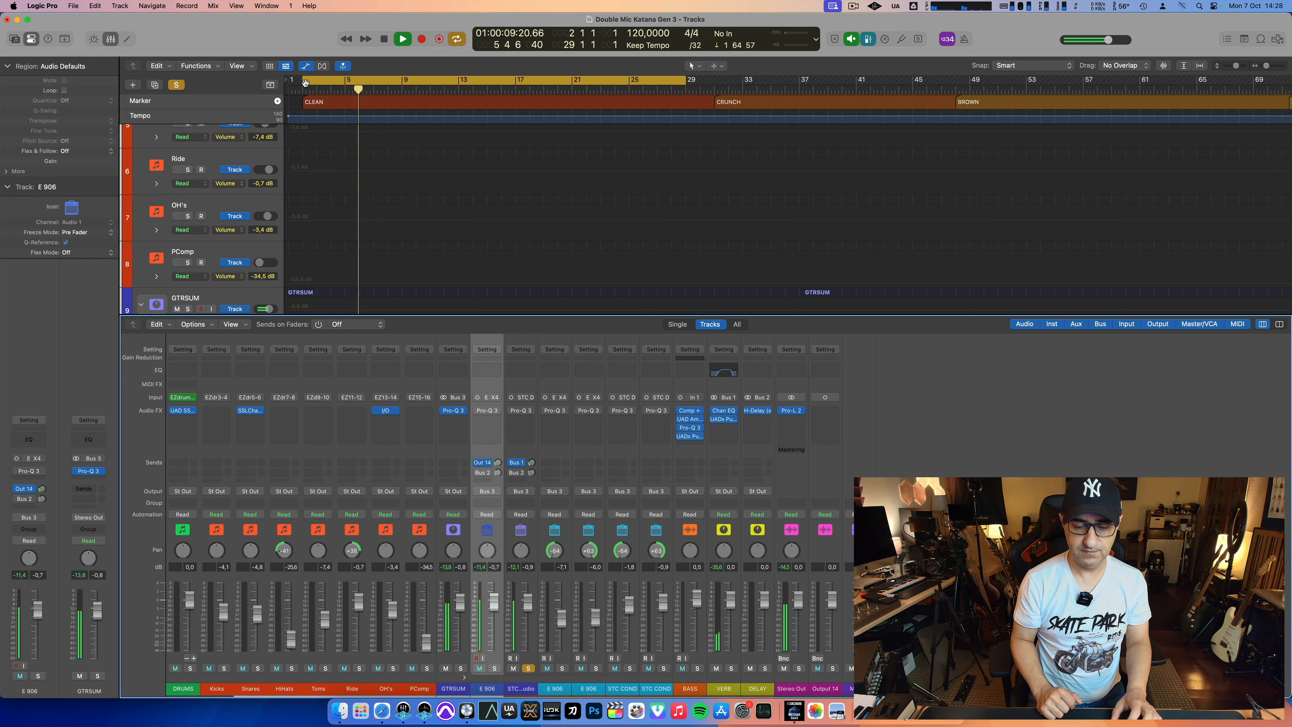
{"action": "key", "text": "space"}
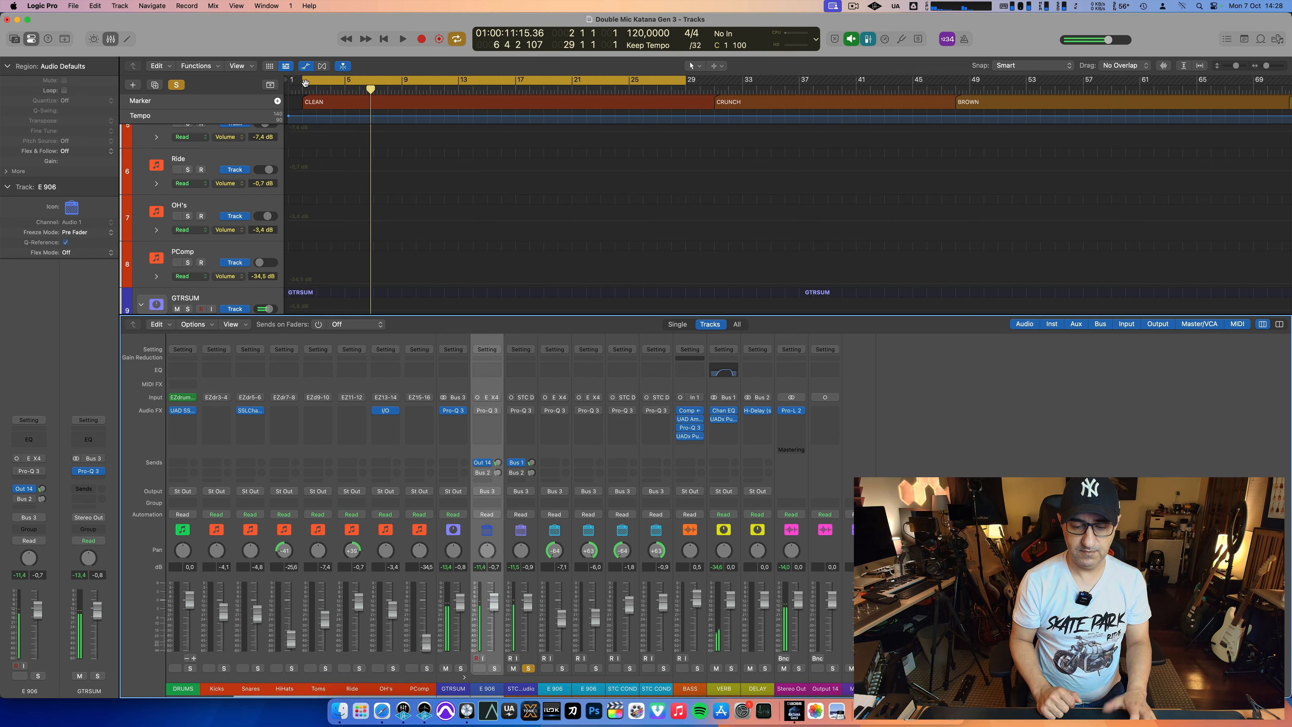
Step: Solo E 906 and STC COND / Warm Audio together and replay the CLEAN section from its start
{"action": "key", "text": "s"}
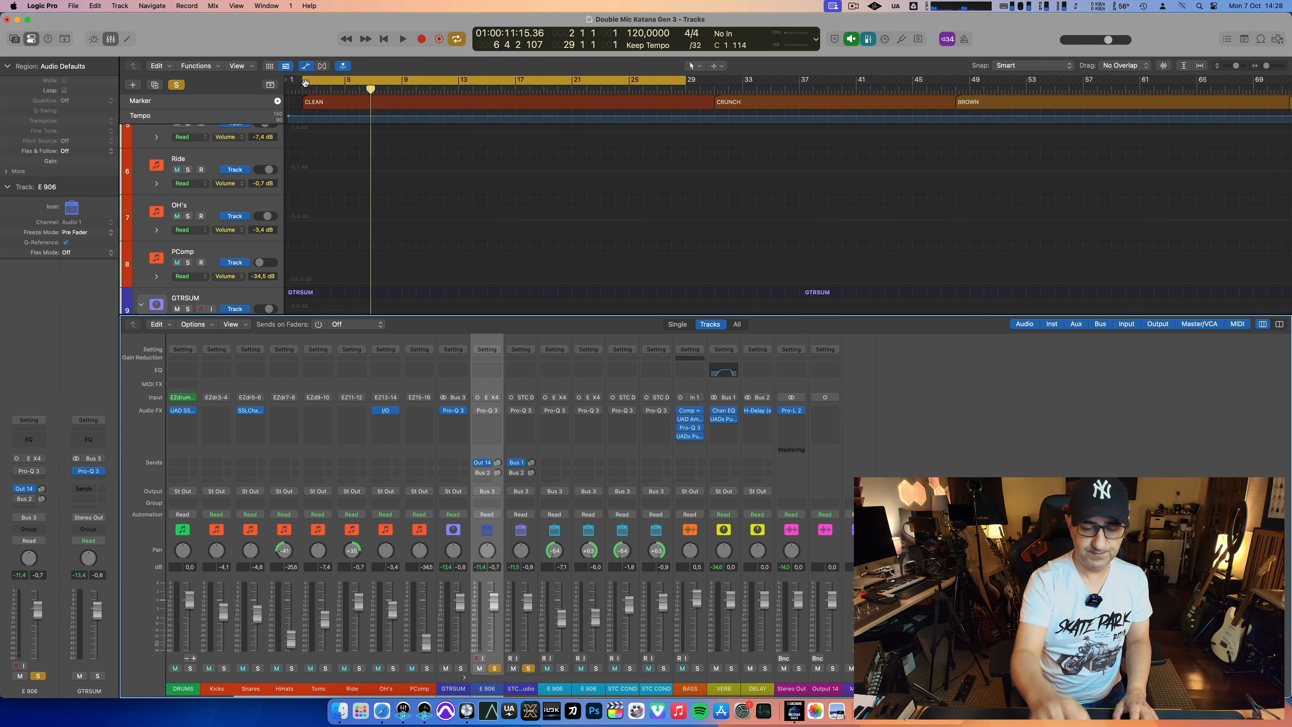
{"action": "double_click", "coordinate": [305, 83]}
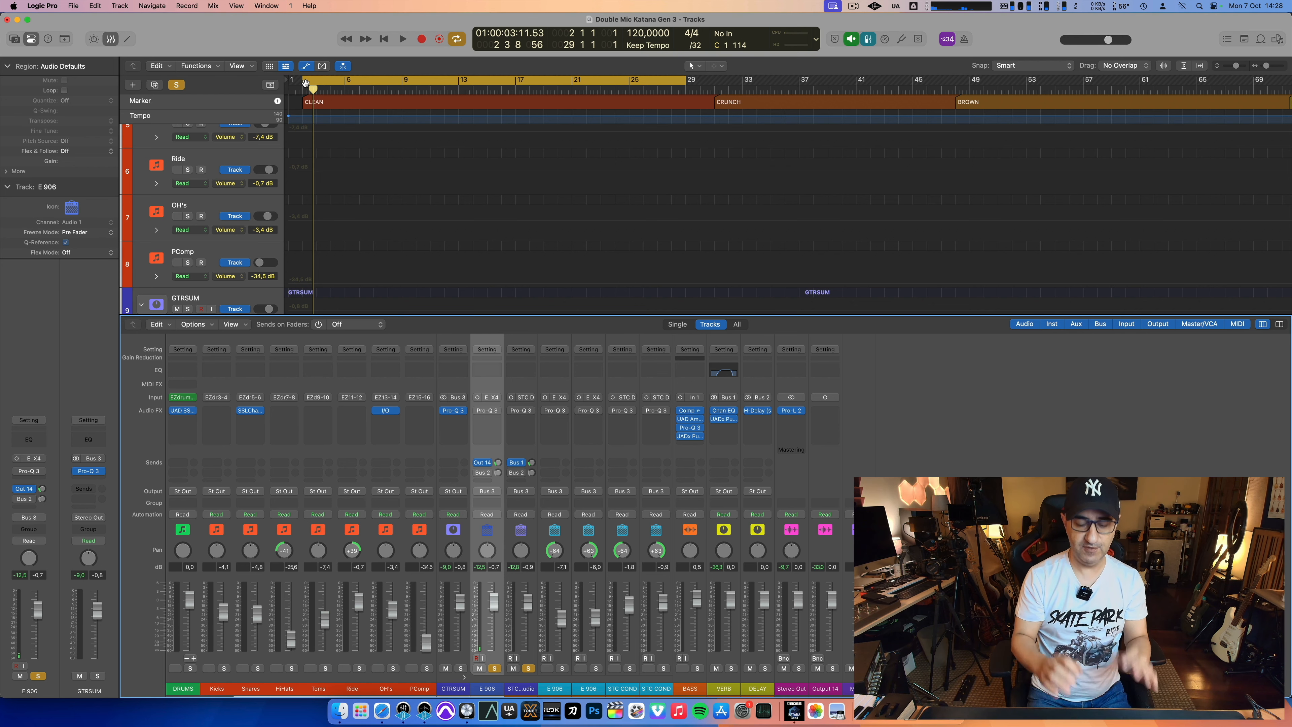
{"action": "left_click", "coordinate": [305, 85]}
{"action": "key", "text": "space"}
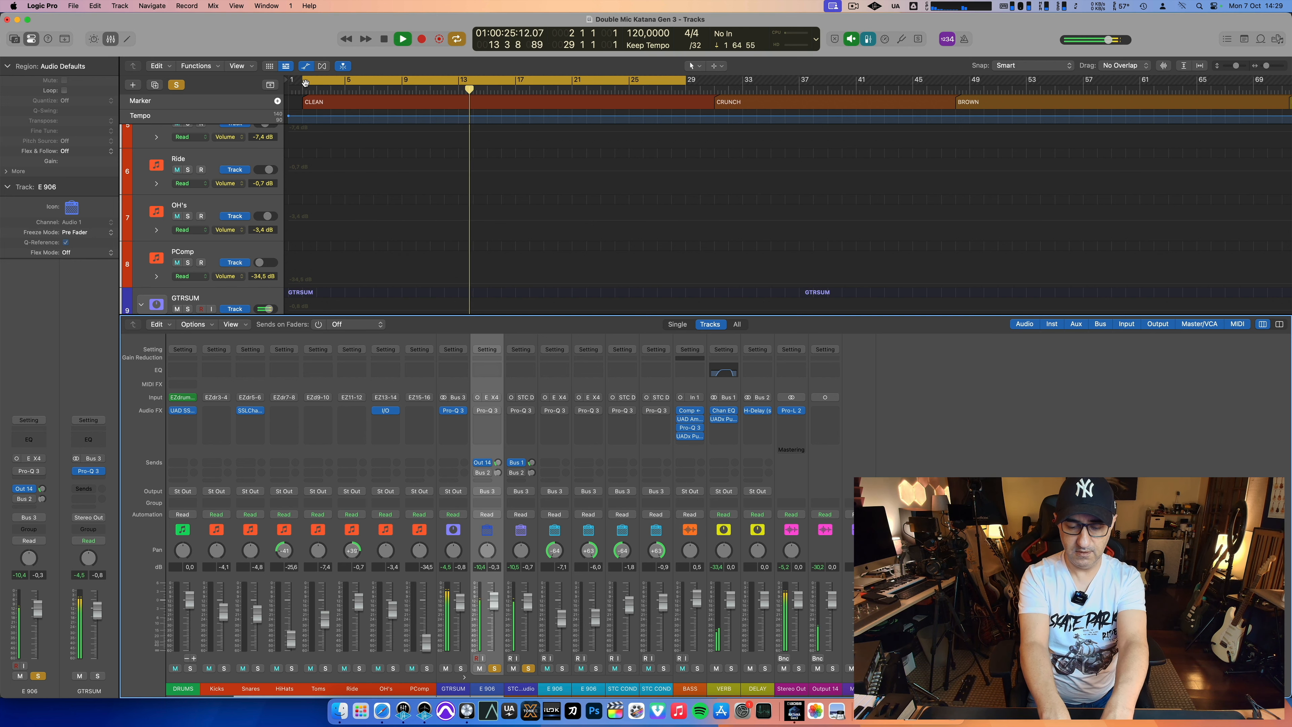
{"action": "key", "text": "space"}
Step: Hide the mixer and move the cycle range to the CRUNCH section, from bar 30 to bar 47
{"action": "key", "text": "x"}
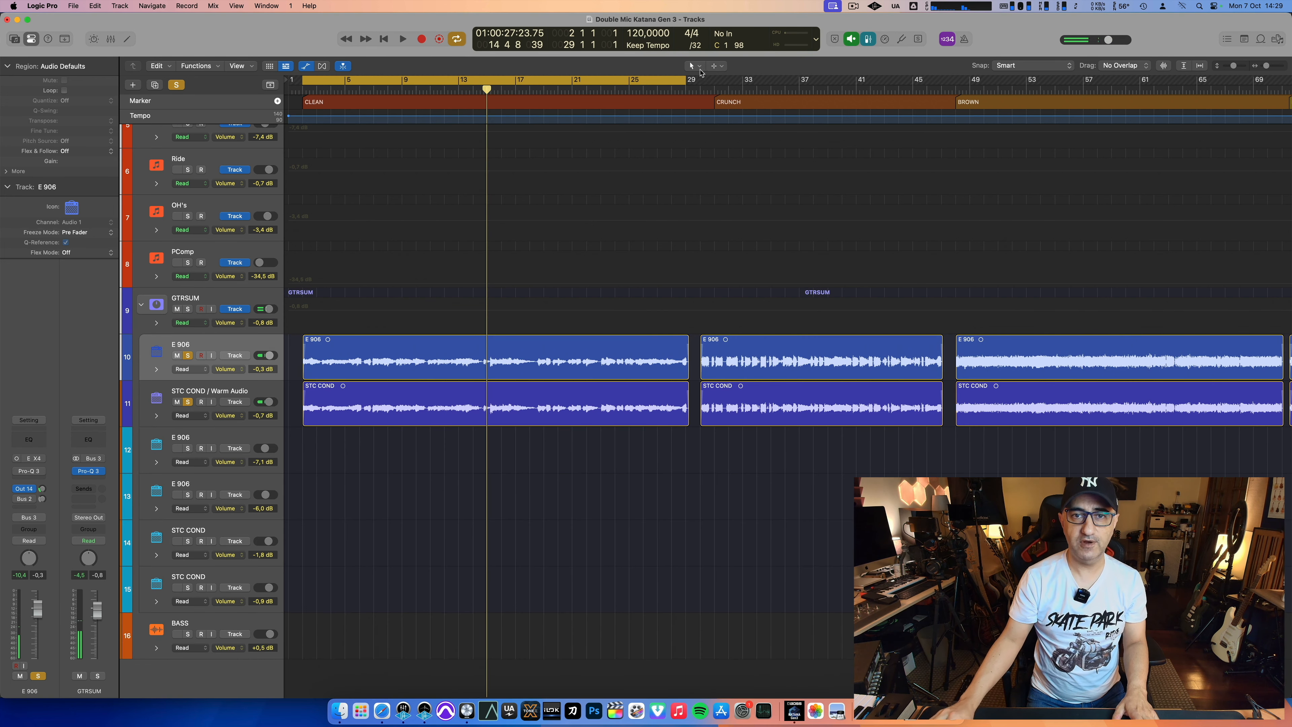
{"action": "left_click_drag", "start_coordinate": [714, 81], "coordinate": [941, 81]}
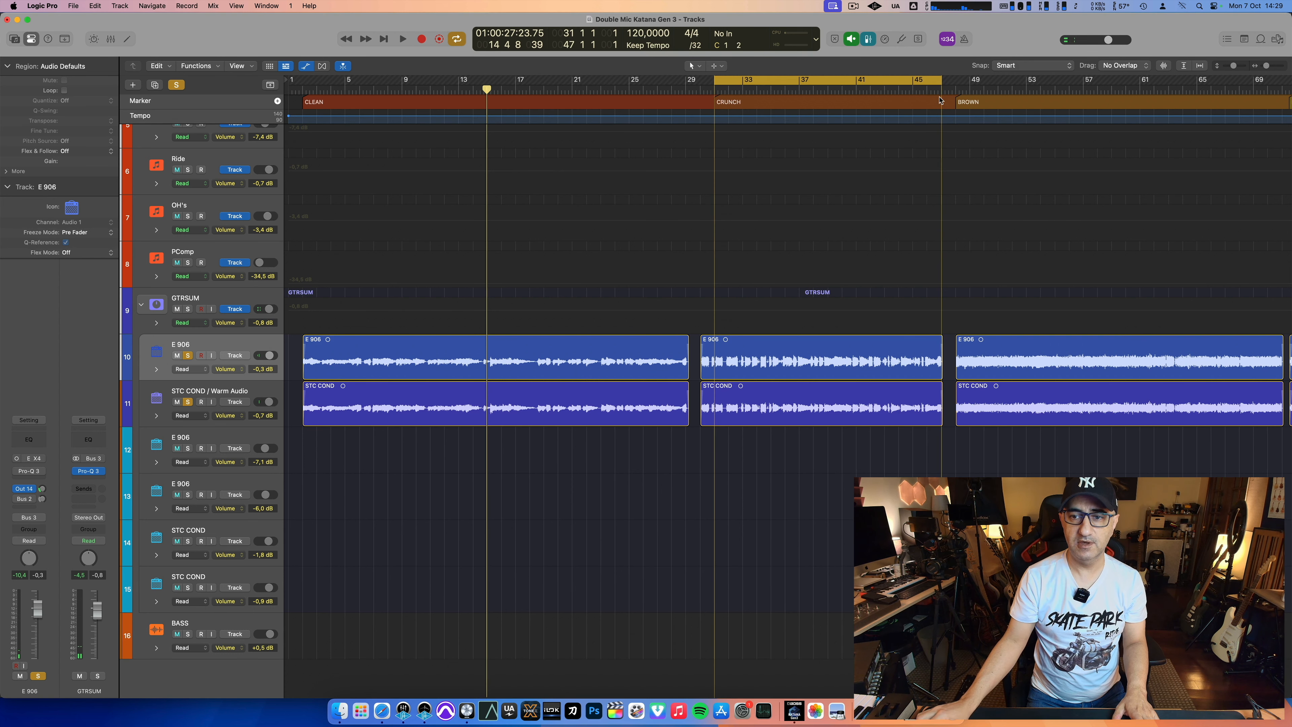
{"action": "left_click_drag", "start_coordinate": [716, 81], "coordinate": [703, 84]}
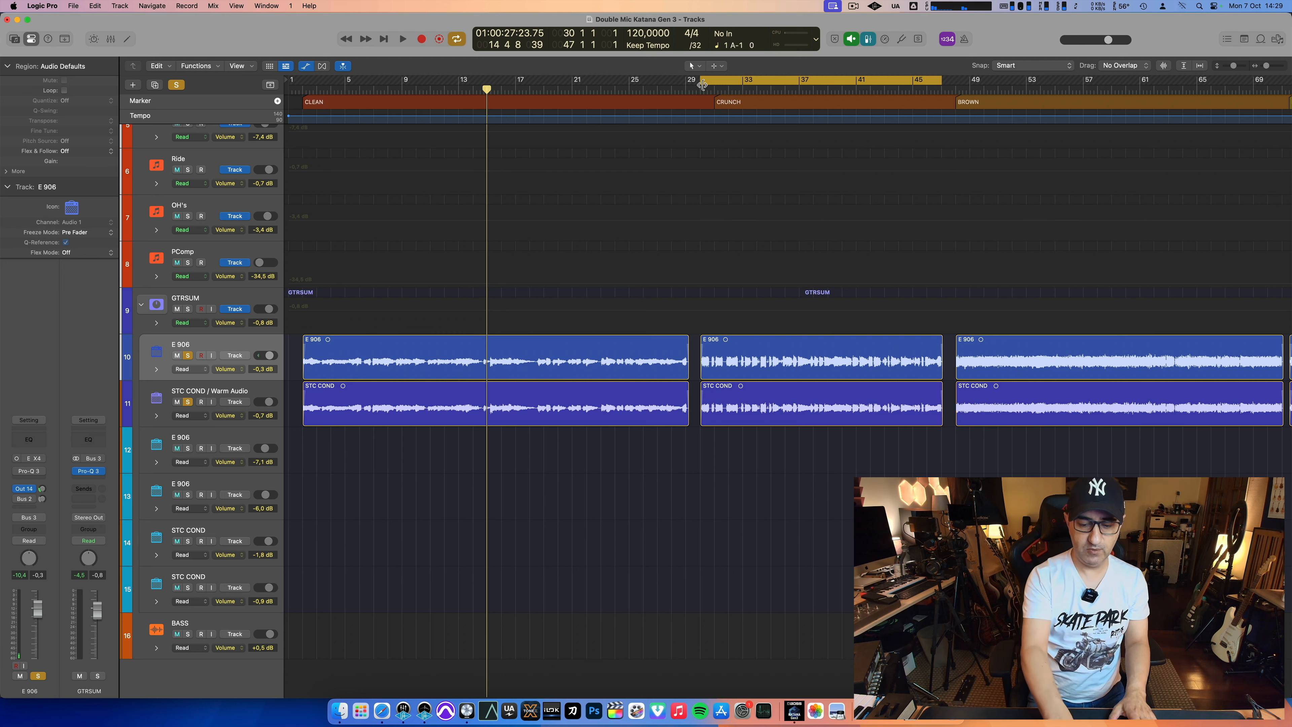
Step: Play the CRUNCH section with both microphones and with each one soloed, showing the mixer
{"action": "key", "text": "space"}
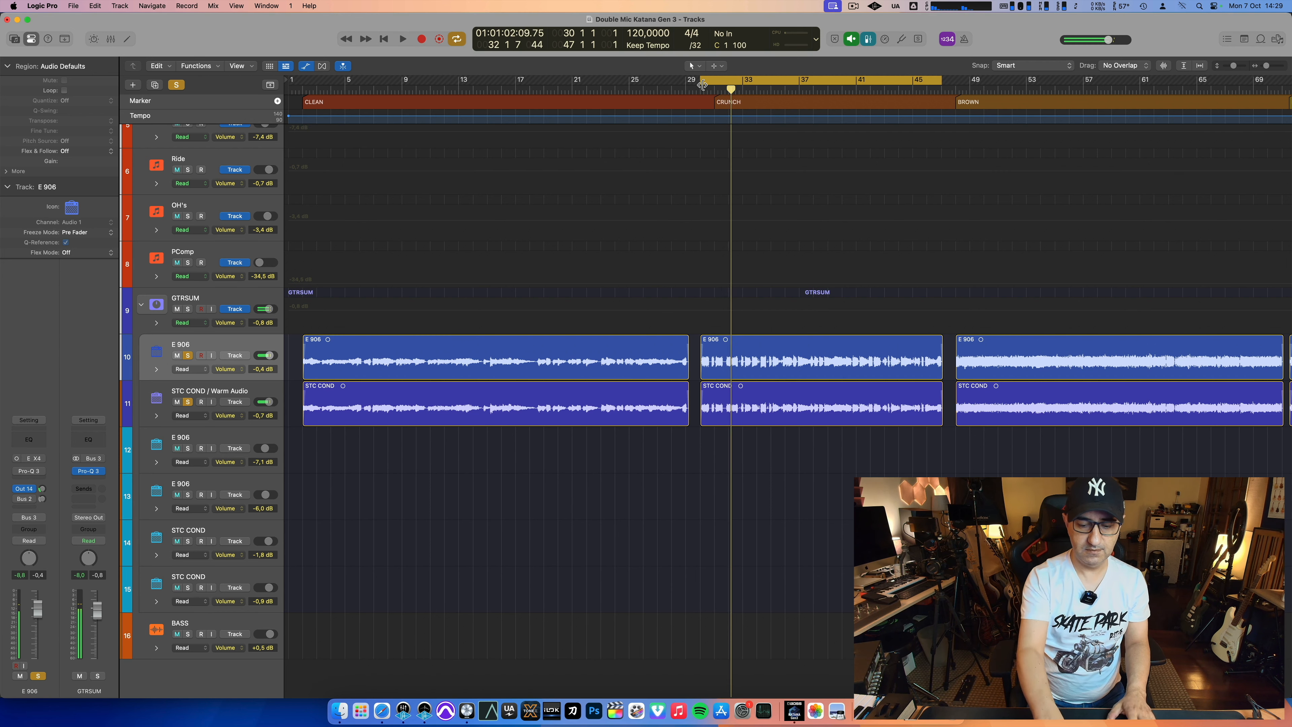
{"action": "key", "text": "space"}
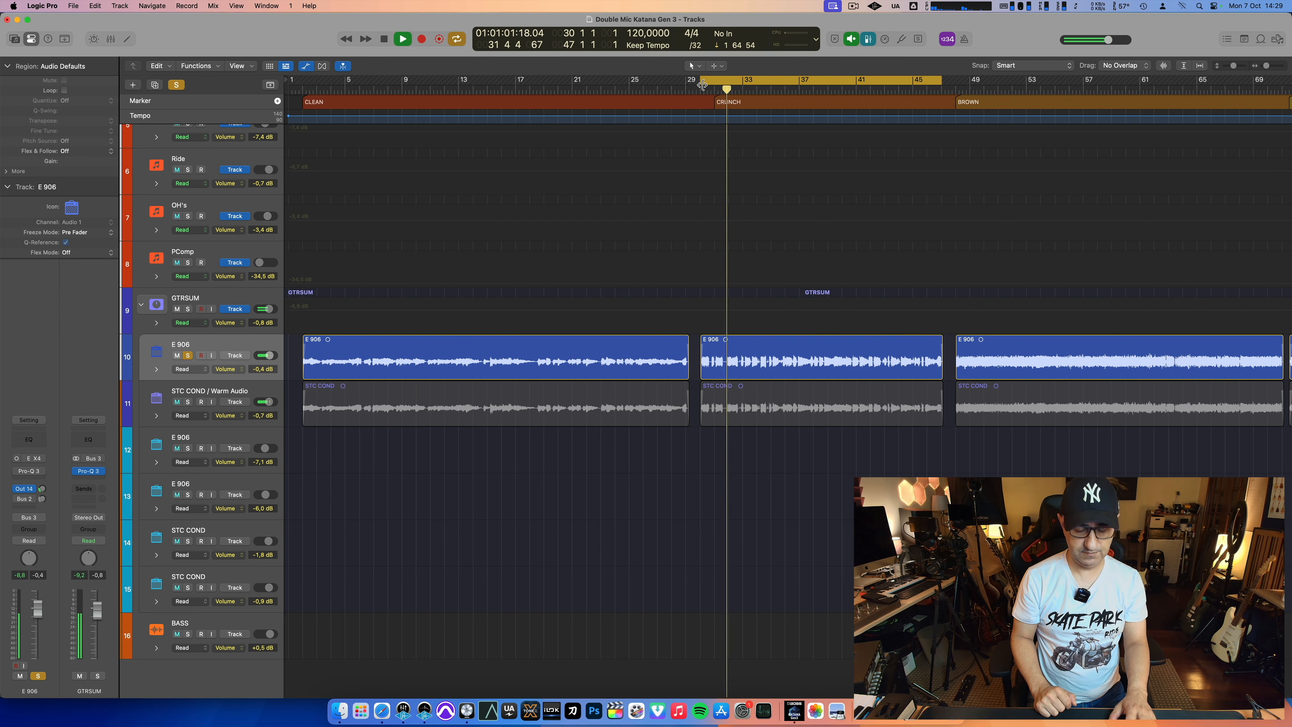
{"action": "key", "text": "x"}
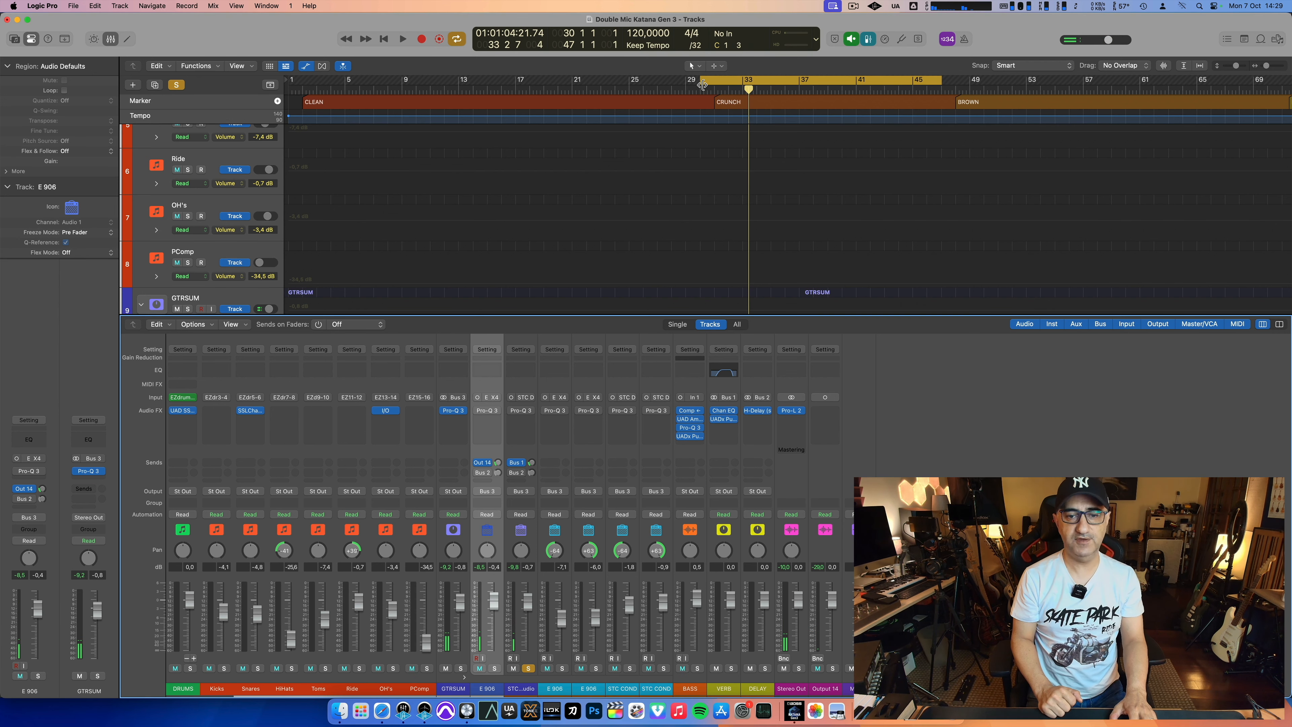
Step: Lower the Out 14 send on E 906 and the Bus 1 send on STC COND / Warm Audio, and replay the CRUNCH section
{"action": "left_click", "coordinate": [702, 86]}
{"action": "key", "text": "space"}
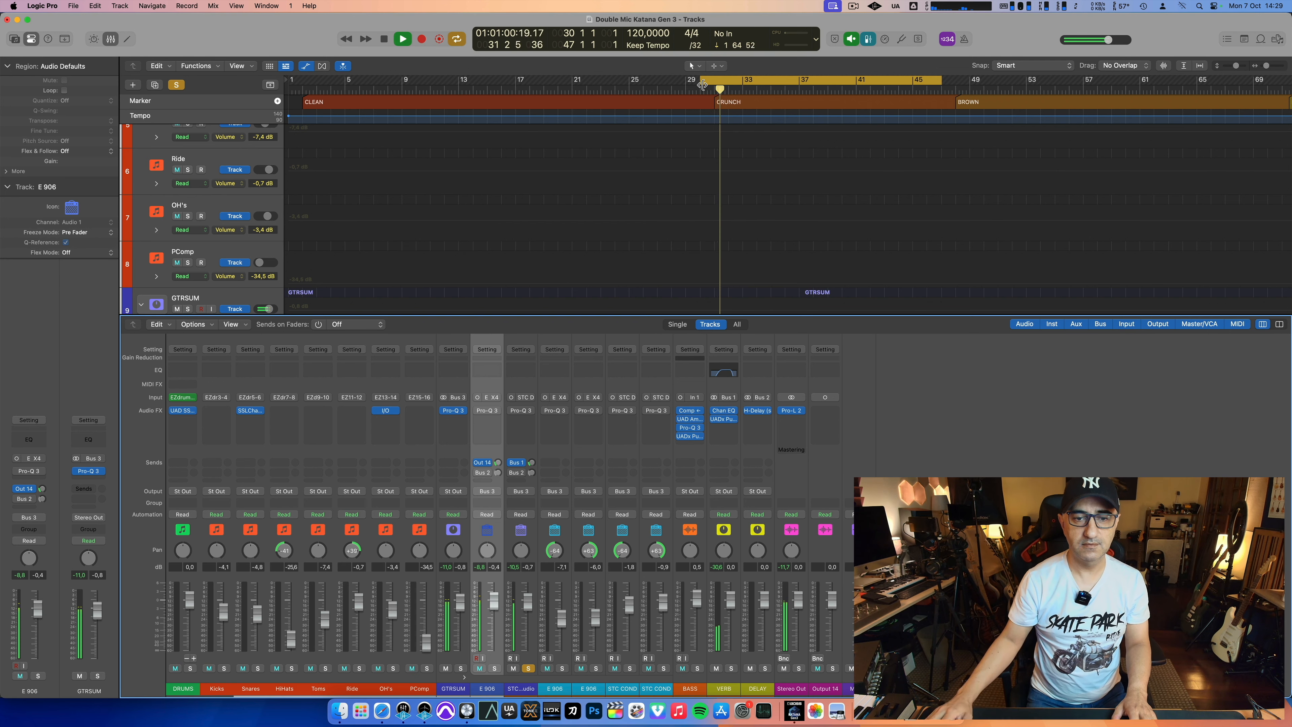
{"action": "left_click_drag", "start_coordinate": [533, 464], "coordinate": [501, 471]}
{"action": "key", "text": "space"}
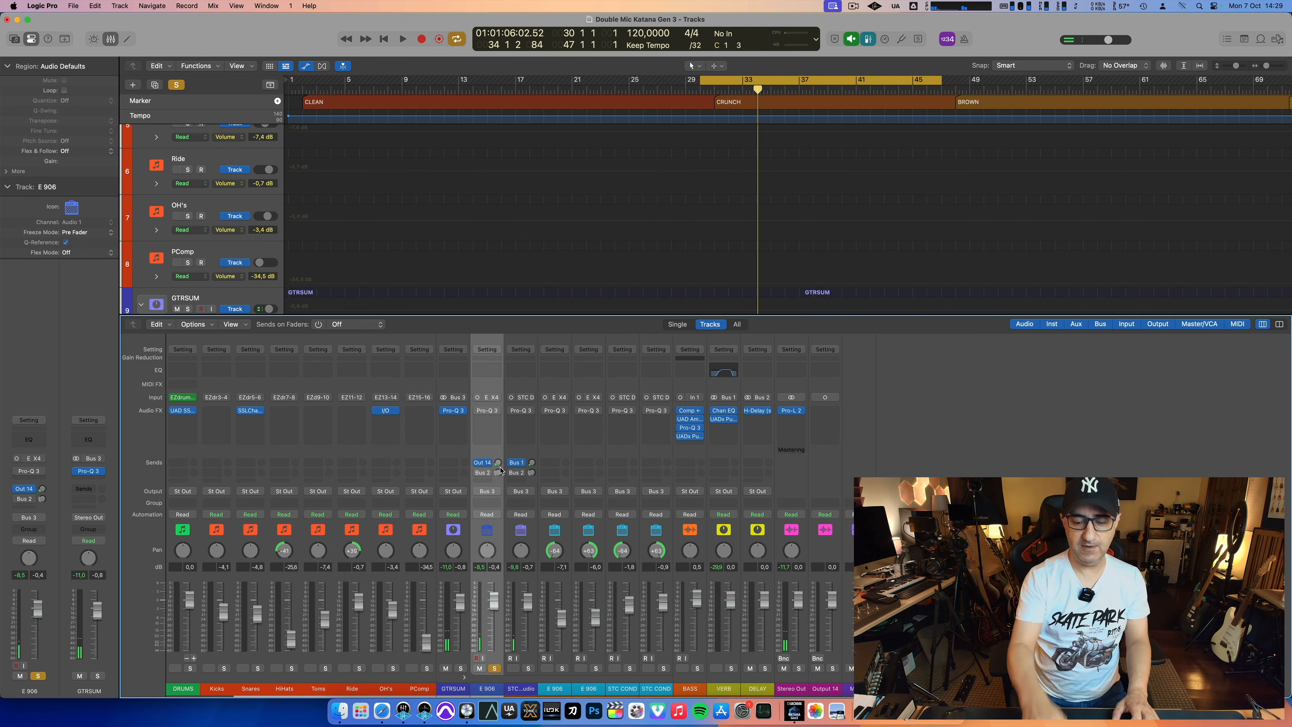
{"action": "key", "text": "space"}
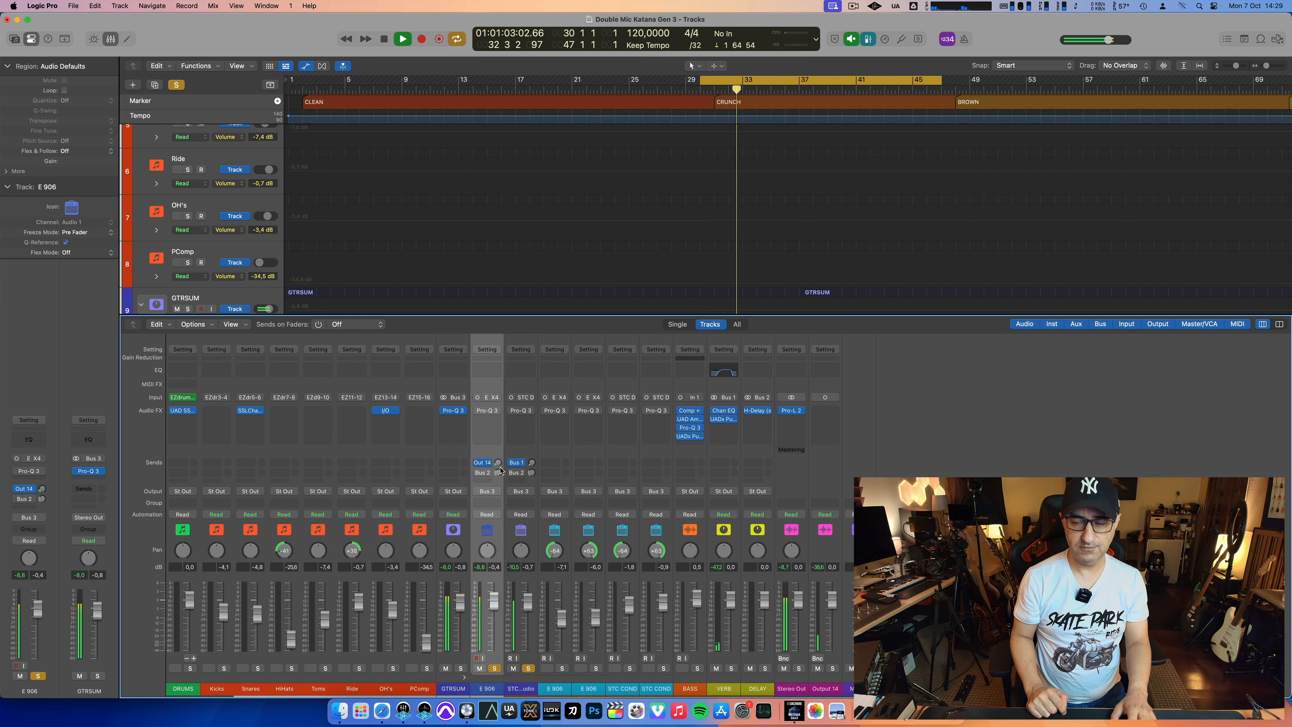
Step: Replay the CRUNCH section with E 906 alone and with both microphones' faders up
{"action": "key", "text": "space"}
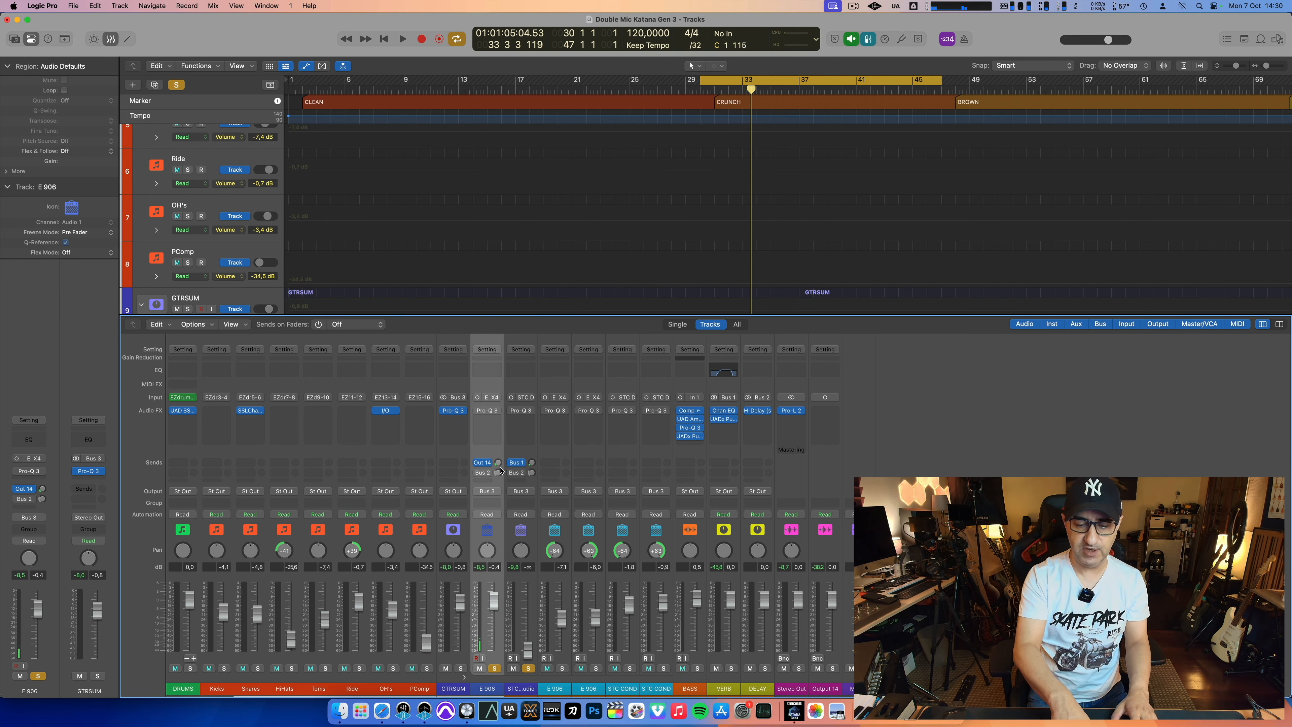
{"action": "key", "text": "space"}
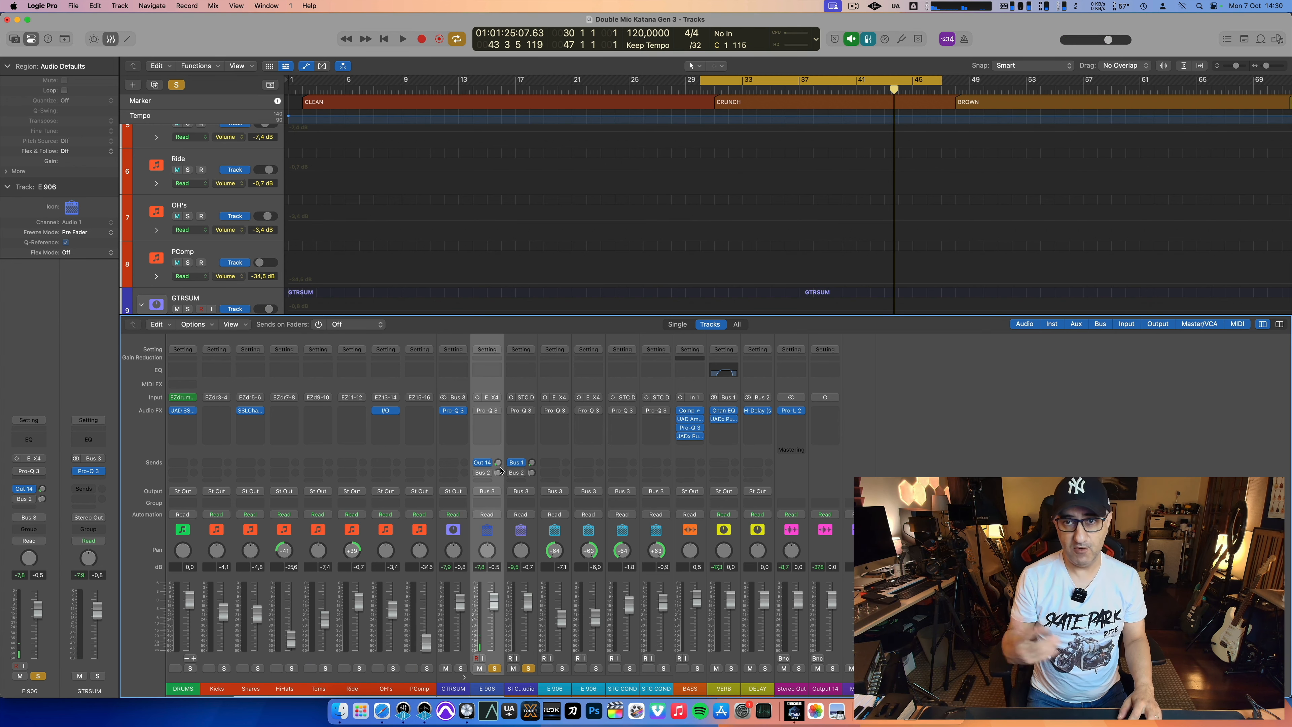
Step: Hide the mixer and move the cycle range to the BROWN section, from bar 48 to bar 71
{"action": "key", "text": "x"}
{"action": "scroll", "coordinate": [501, 471], "scroll_direction": "right", "scroll_amount": 8}
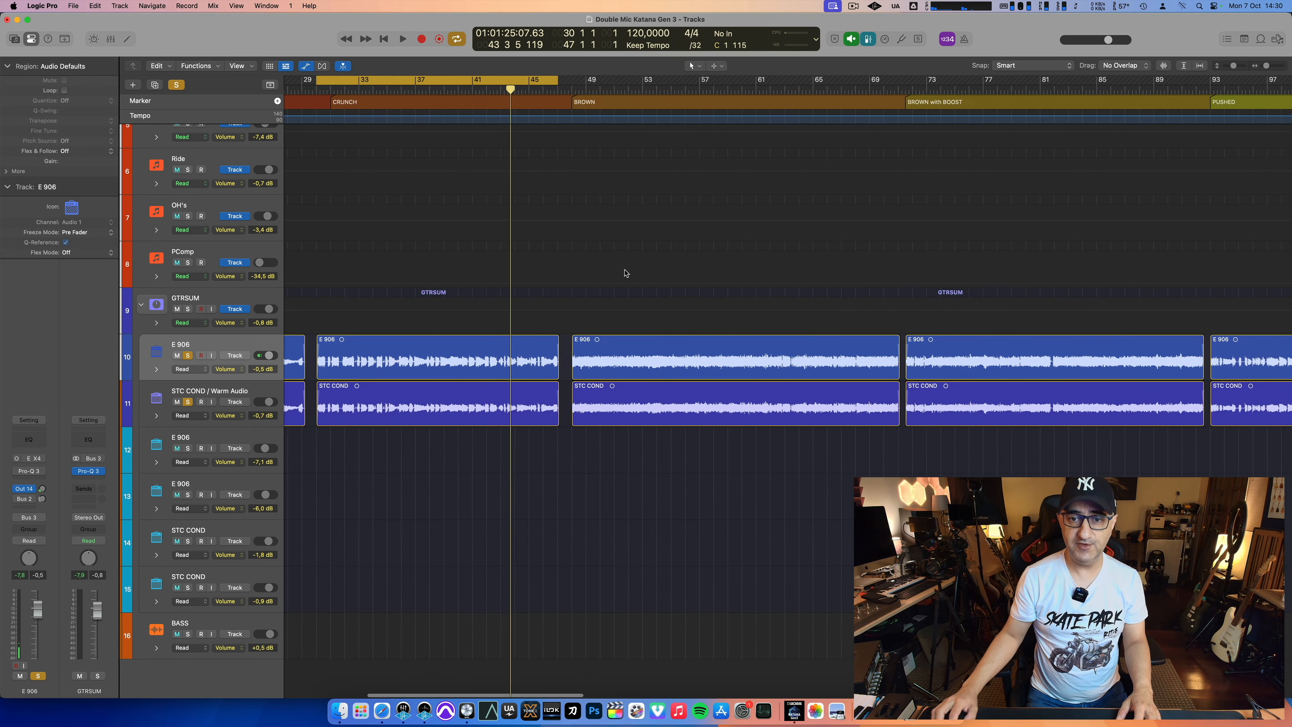
{"action": "left_click_drag", "start_coordinate": [566, 82], "coordinate": [890, 115]}
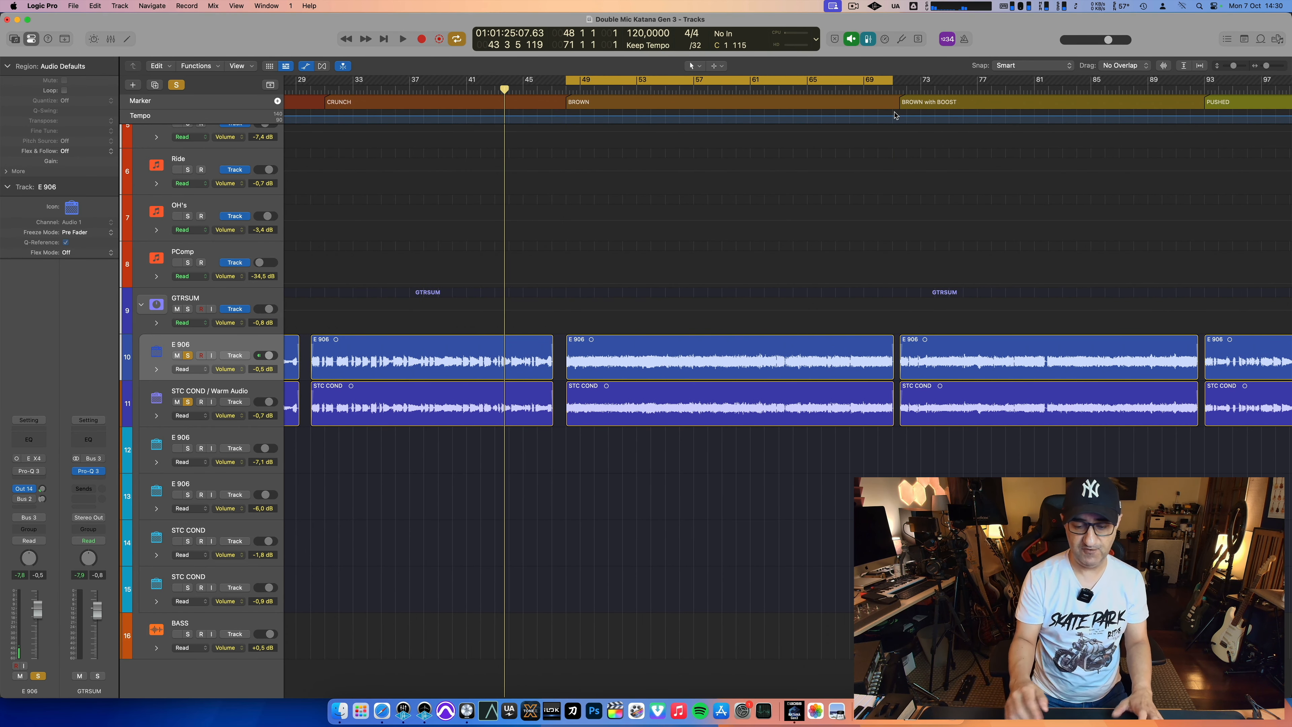
Step: Play the BROWN section with both microphones and with each one alone, lowering the other one's fader
{"action": "key", "text": "space"}
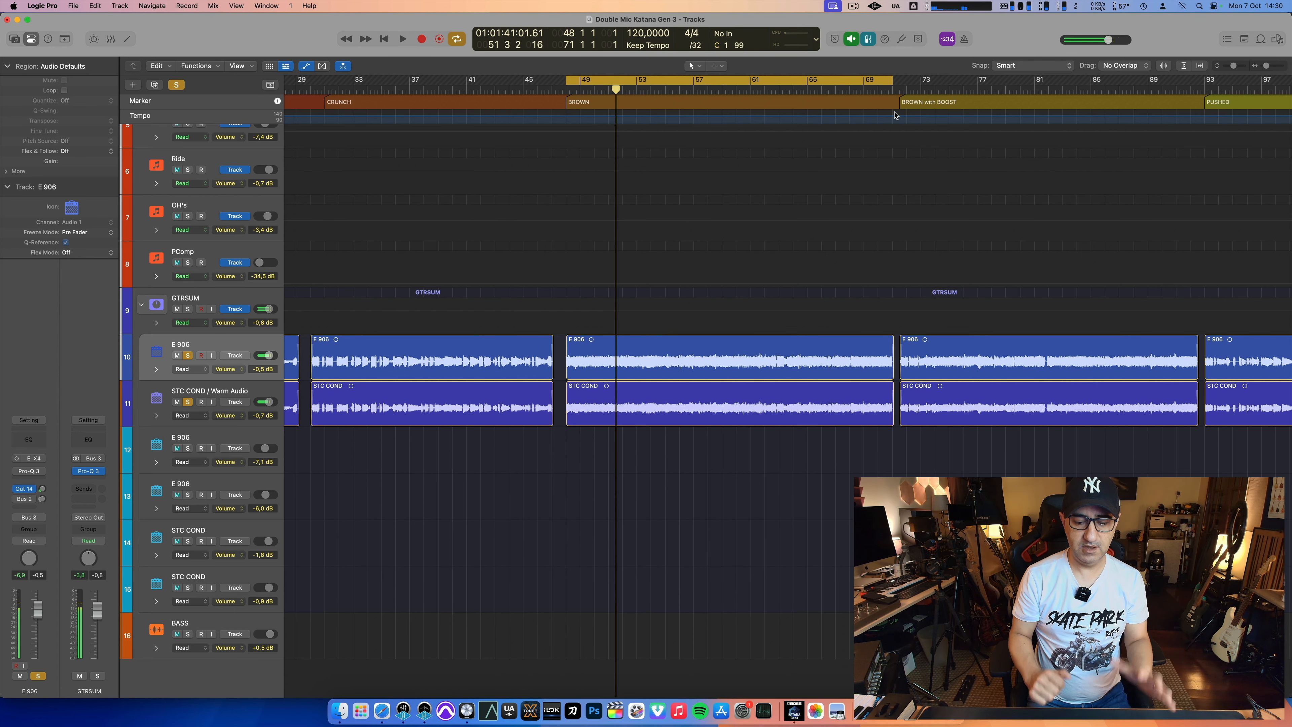
{"action": "key", "text": "space"}
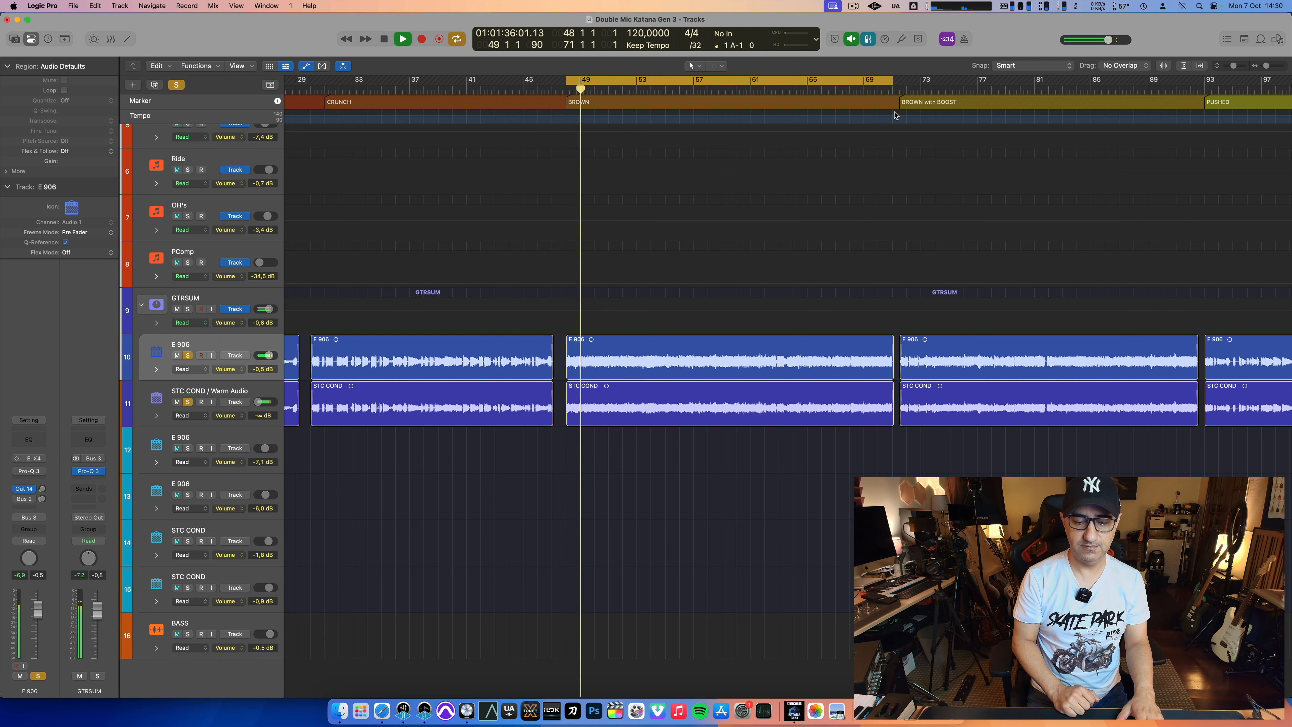
{"action": "key", "text": "space"}
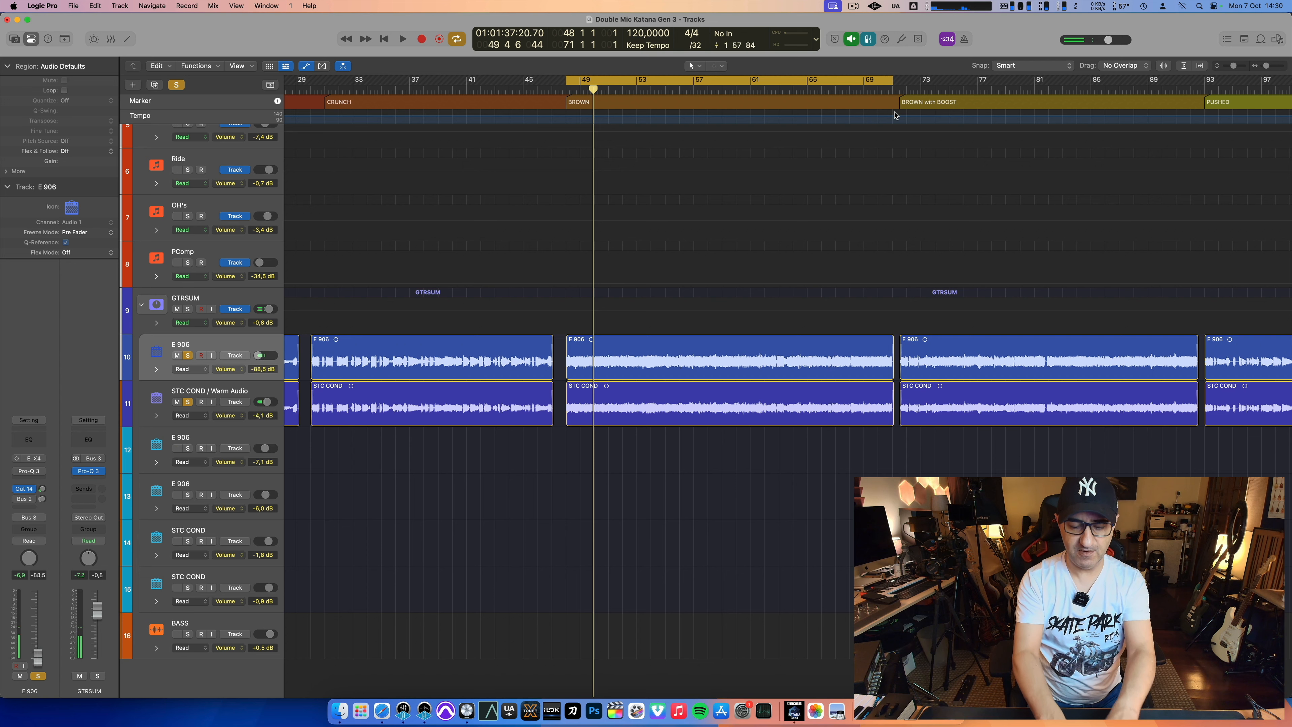
{"action": "key", "text": "space"}
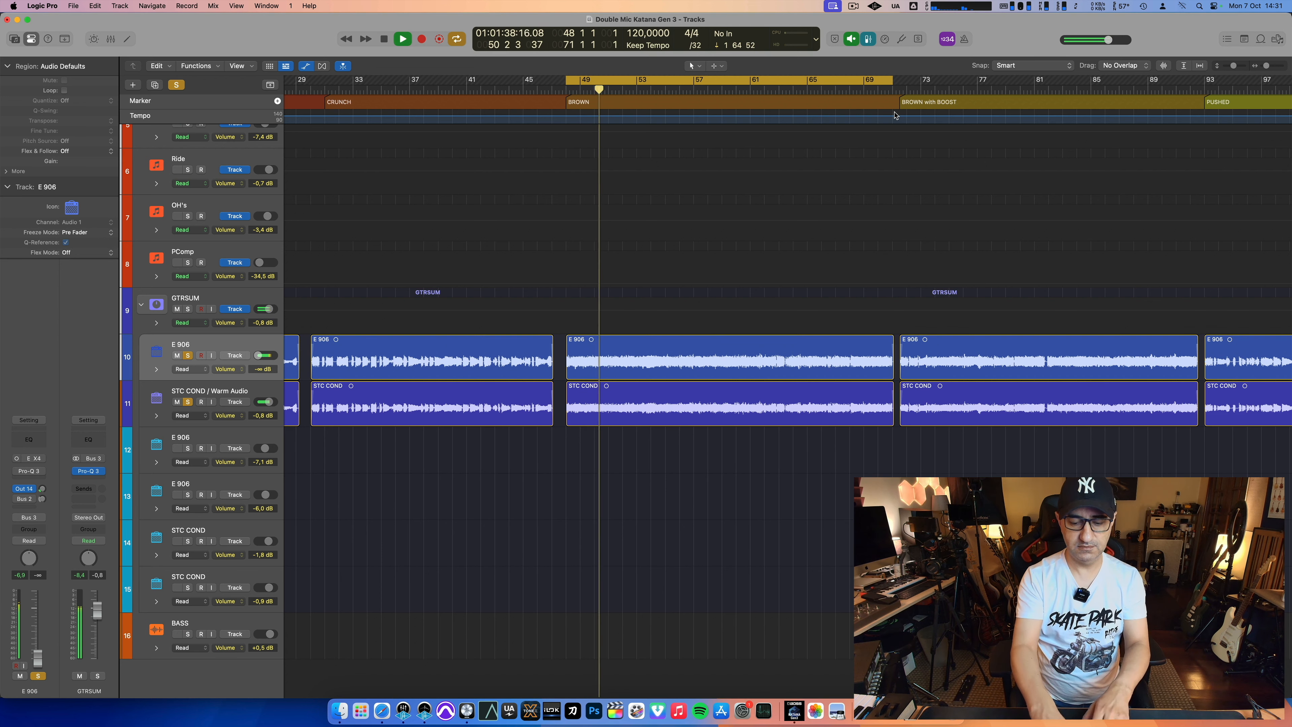
{"action": "key", "text": "space"}
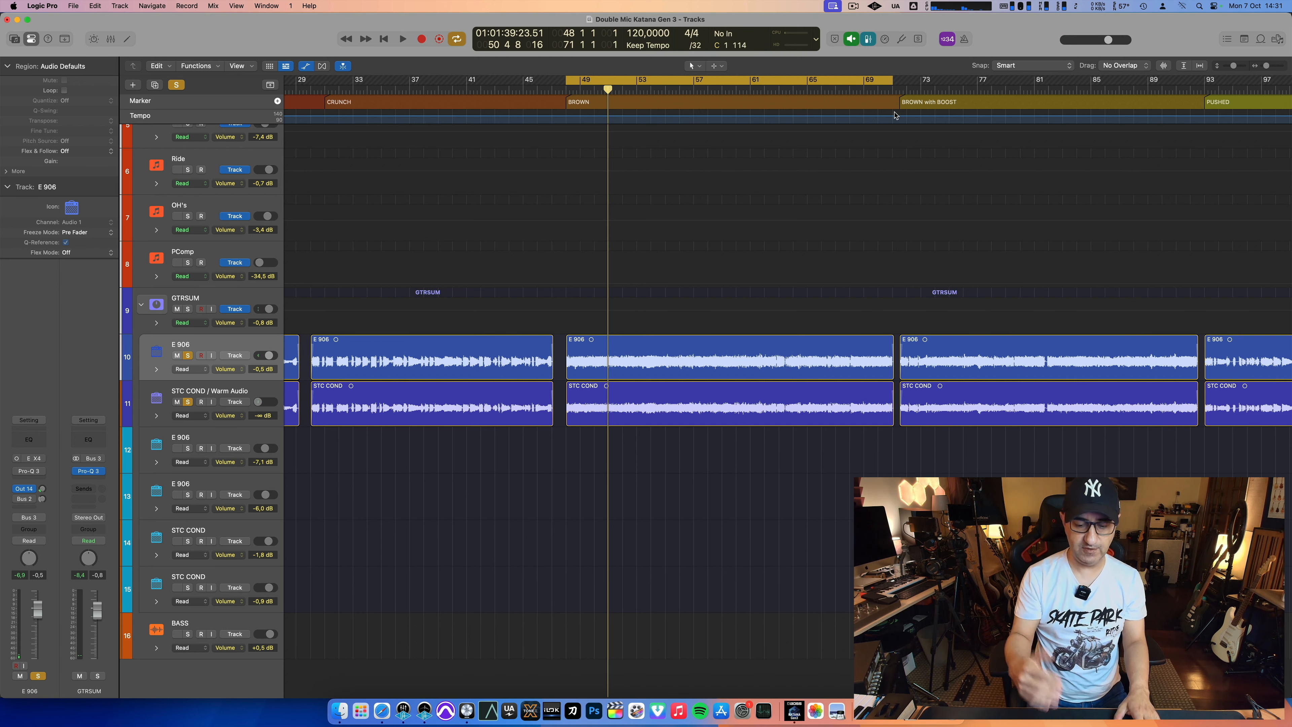
Step: Replay the BROWN section while blending the faders to about -3.7 dB on E 906 and -4.5 dB on STC COND / Warm Audio
{"action": "key", "text": "space"}
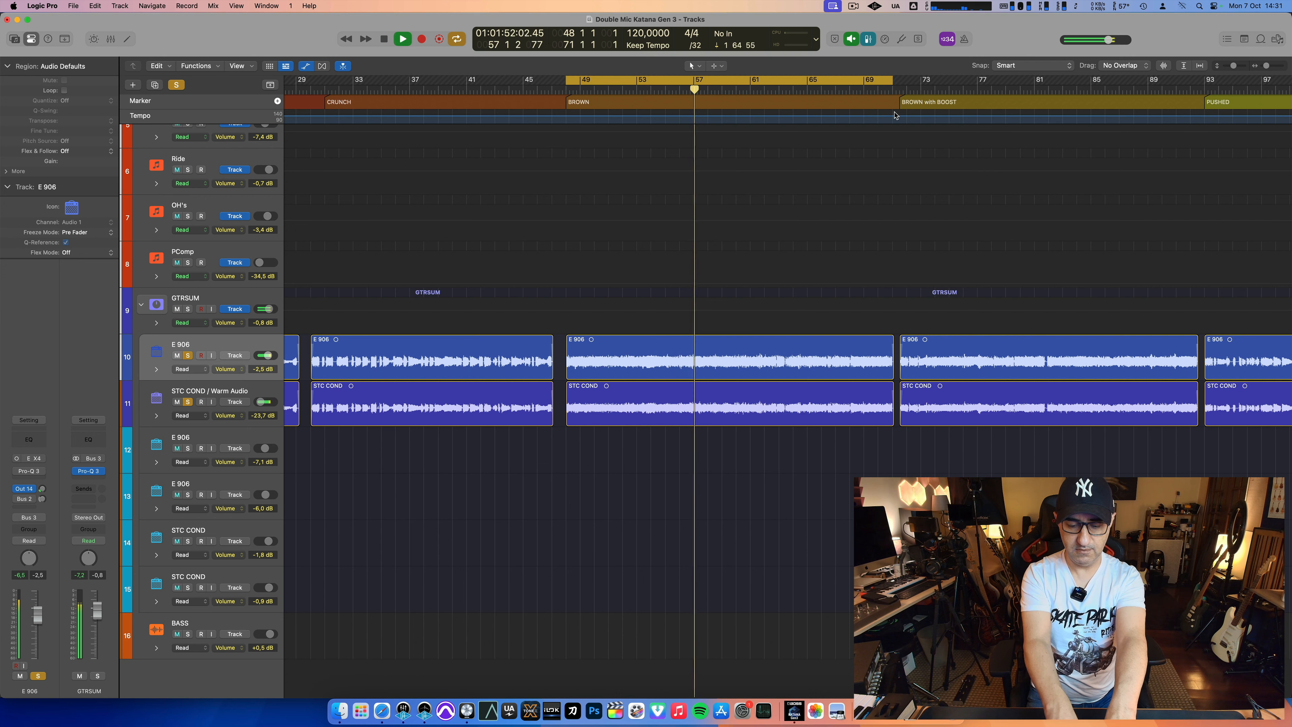
{"action": "key", "text": "space"}
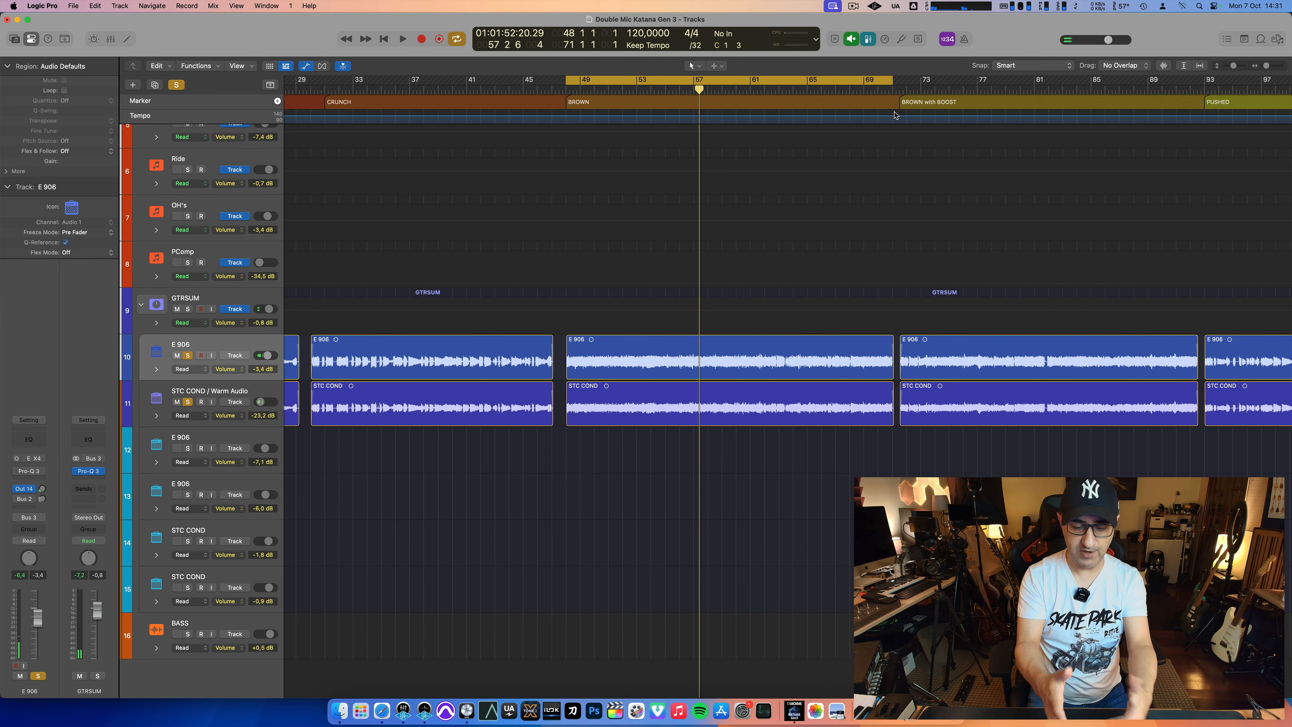
{"action": "key", "text": "space"}
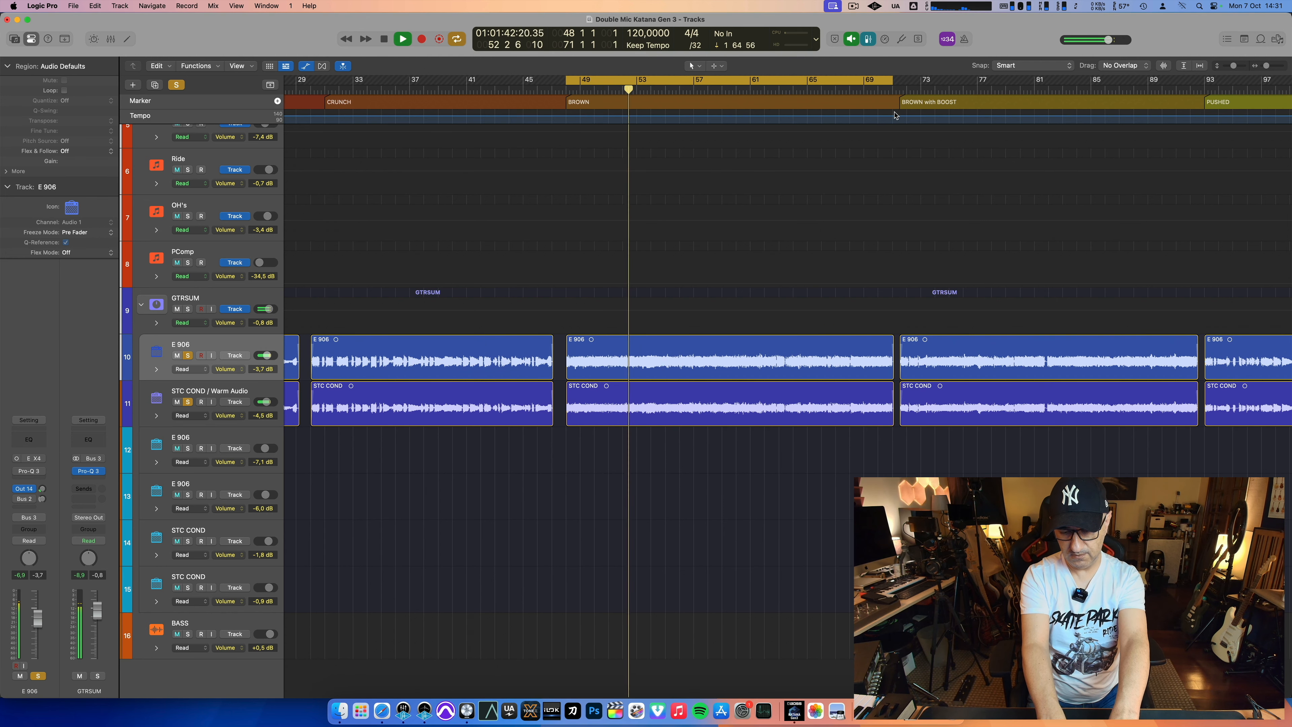
{"action": "key", "text": "space"}
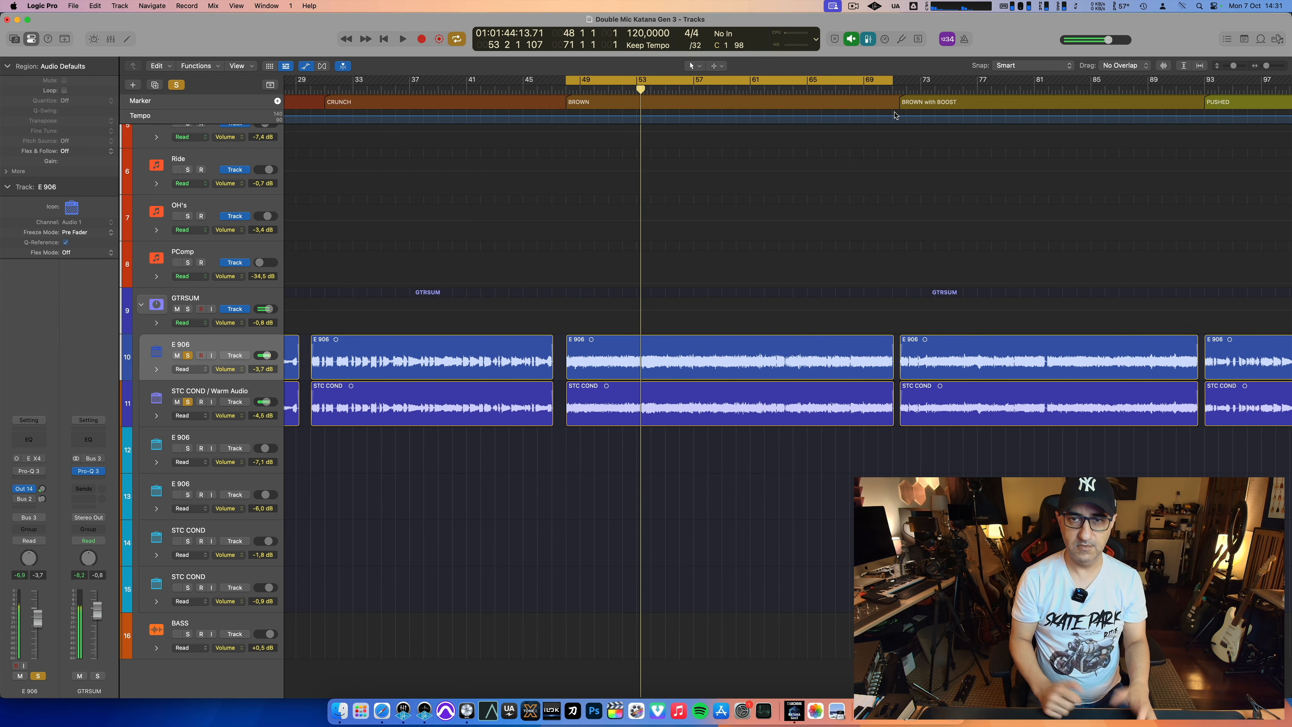
Step: Move the cycle range to the BROWN with BOOST section, from bar 71 beat 3 to bar 93
{"action": "scroll", "coordinate": [895, 115], "scroll_direction": "right", "scroll_amount": 6}
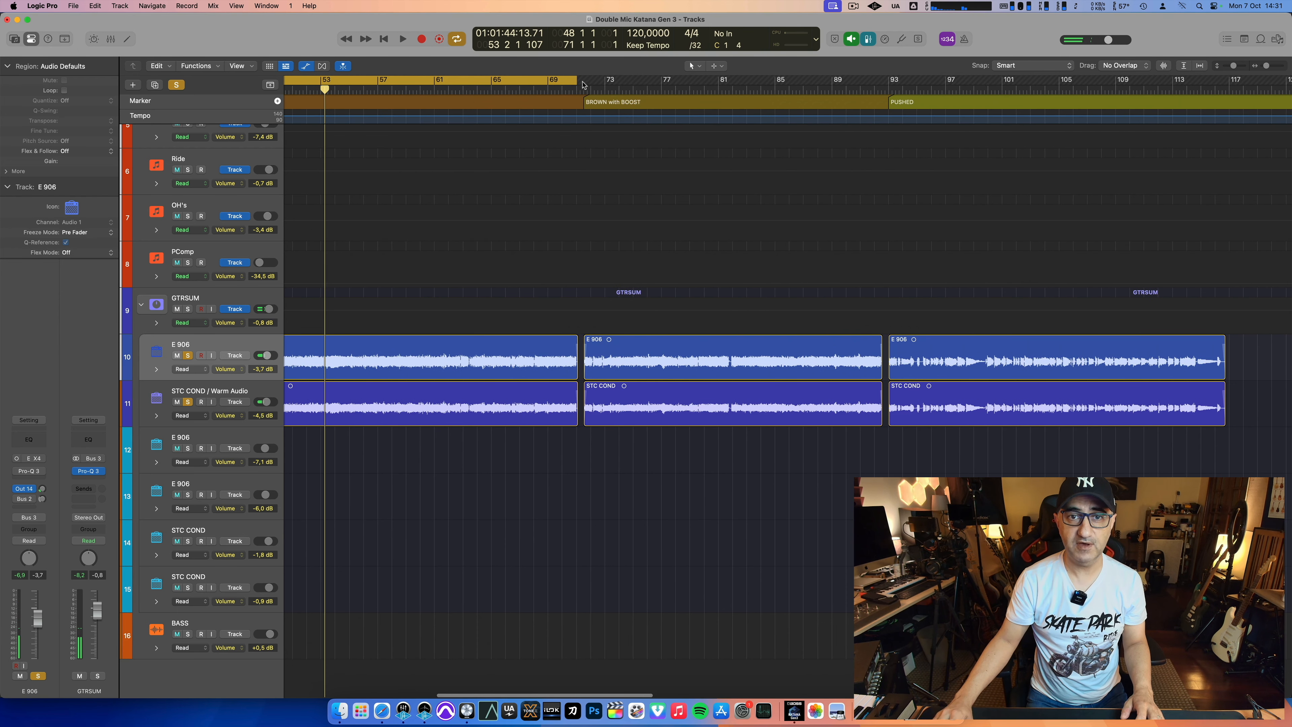
{"action": "left_click_drag", "start_coordinate": [584, 85], "coordinate": [886, 90]}
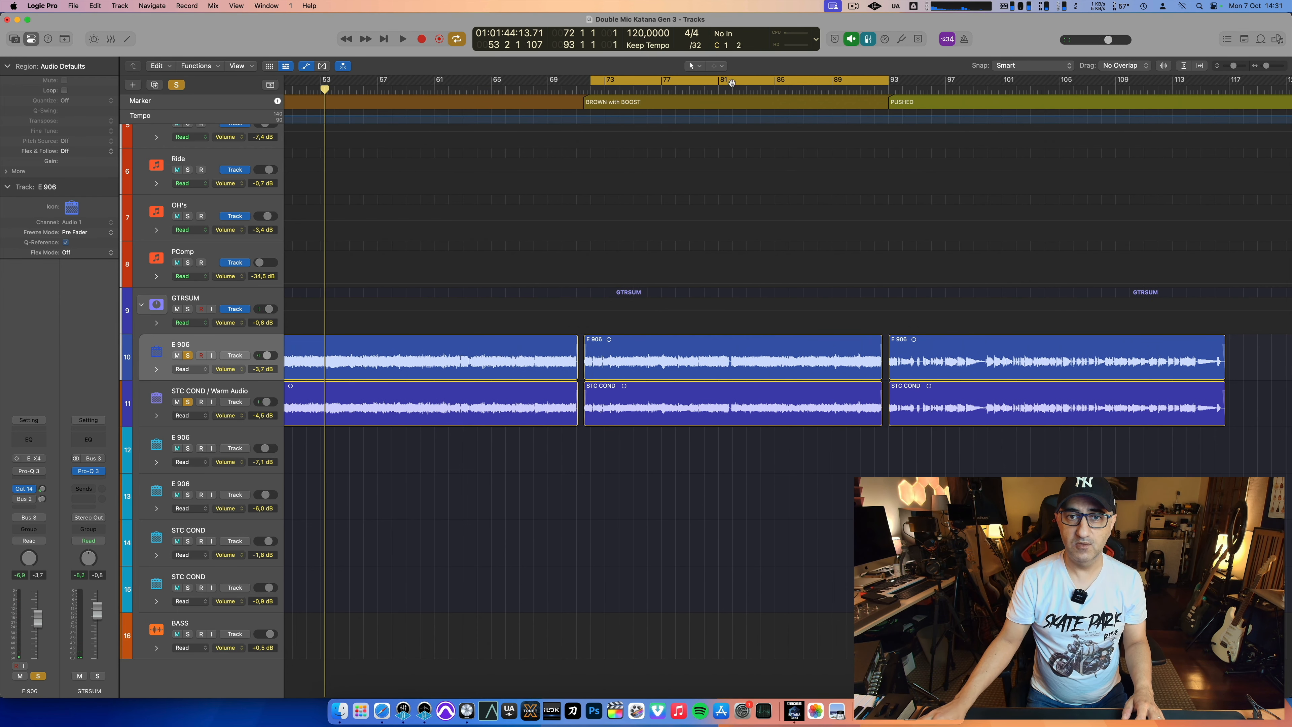
{"action": "left_click_drag", "start_coordinate": [586, 83], "coordinate": [585, 83]}
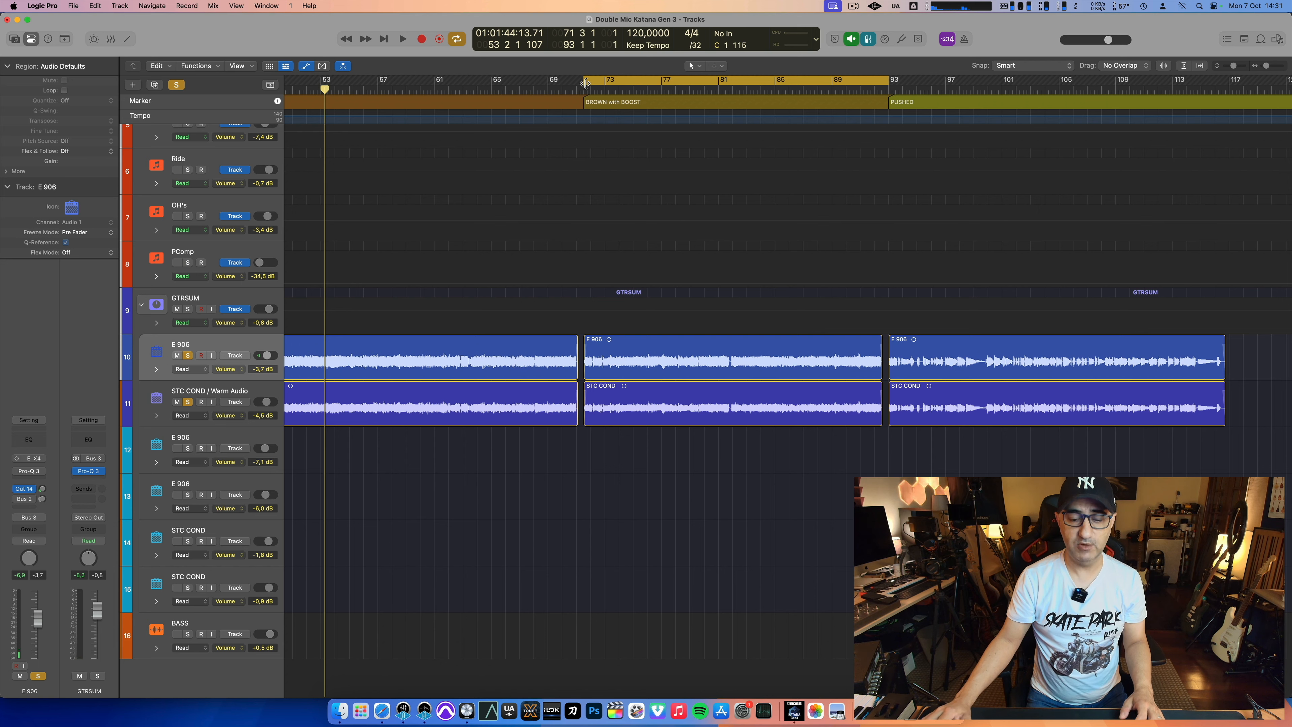
Step: Play the BROWN with BOOST section, comparing STC COND / Warm Audio alone with blends of both microphones
{"action": "key", "text": "space"}
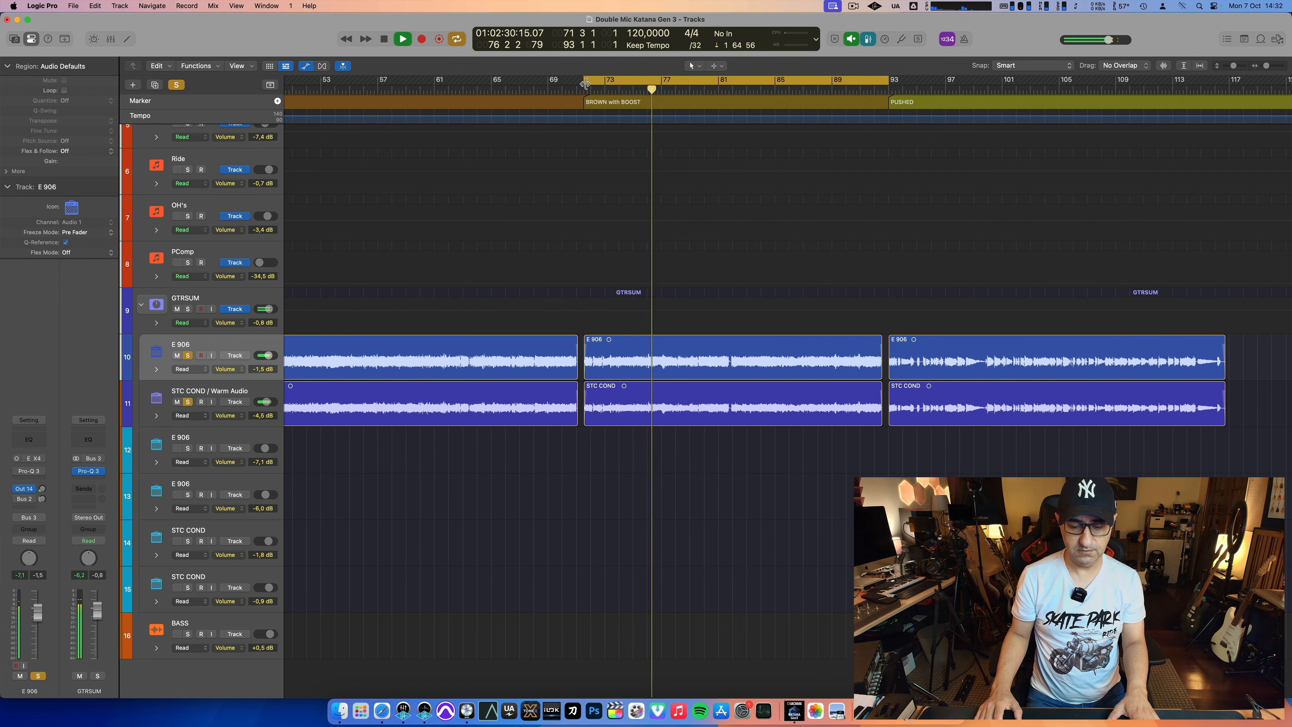
{"action": "key", "text": "space"}
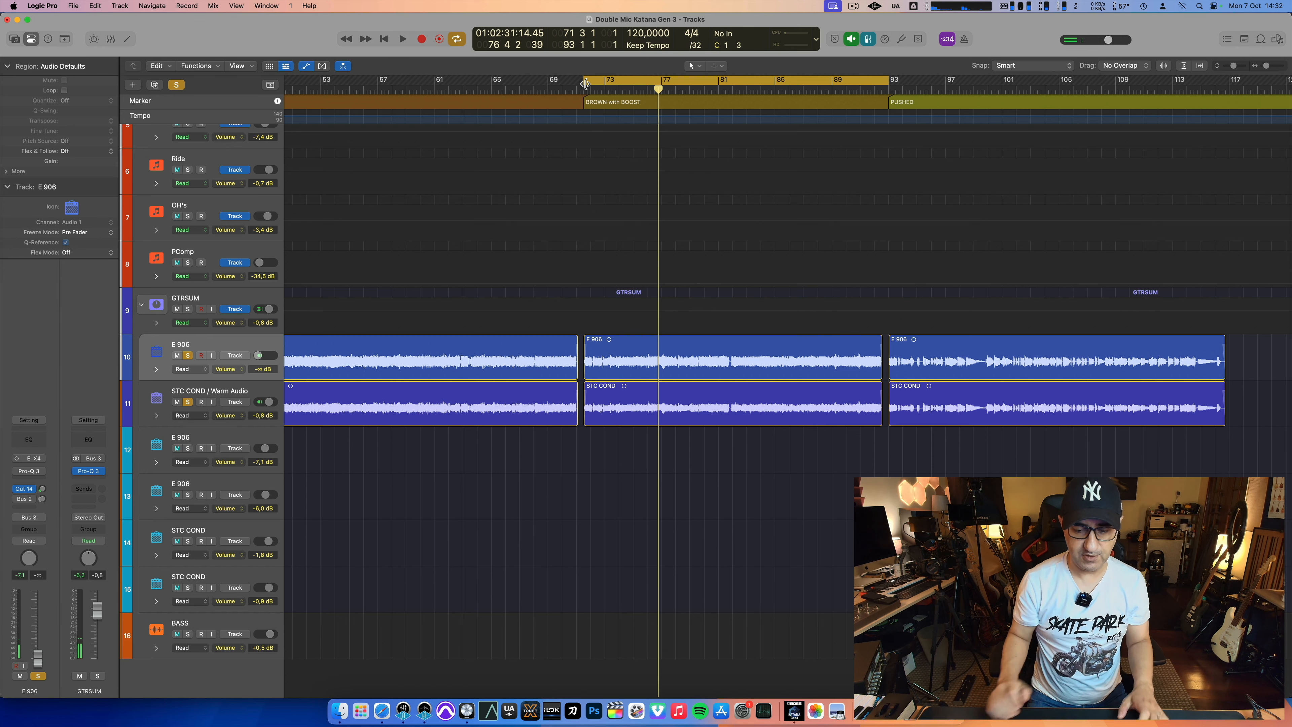
{"action": "key", "text": "space"}
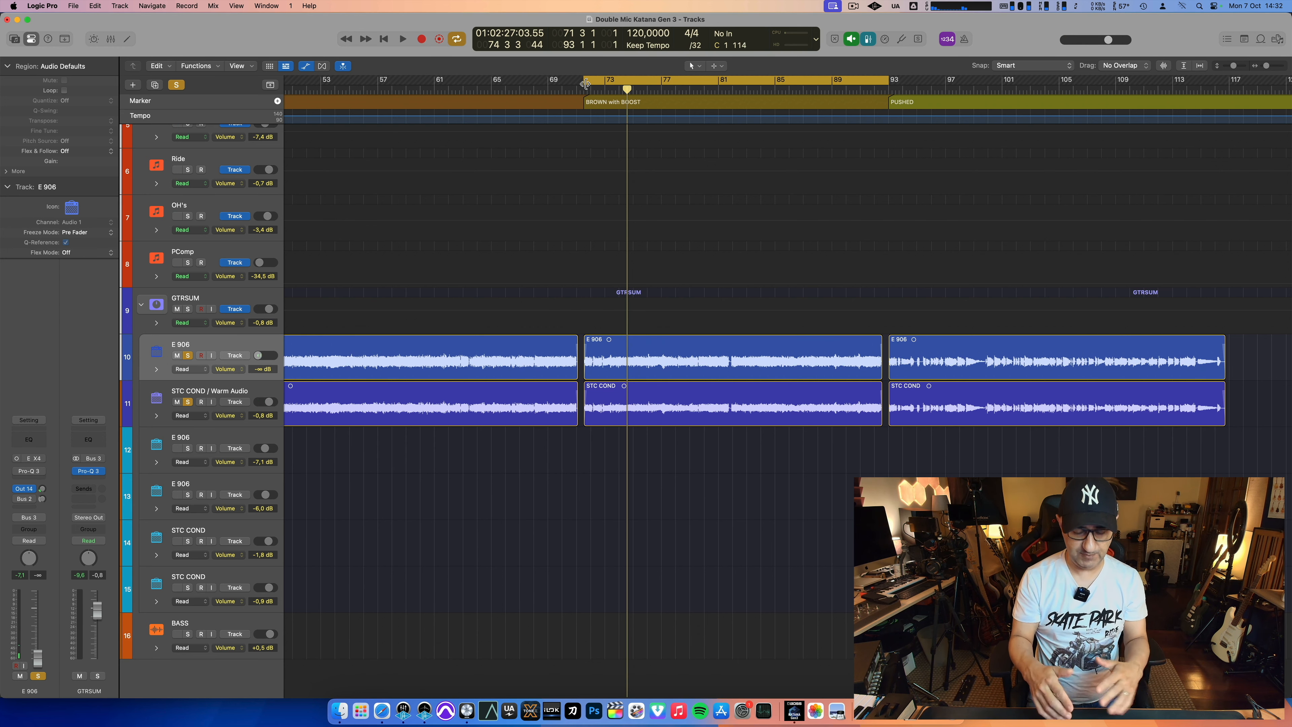
{"action": "key", "text": "space"}
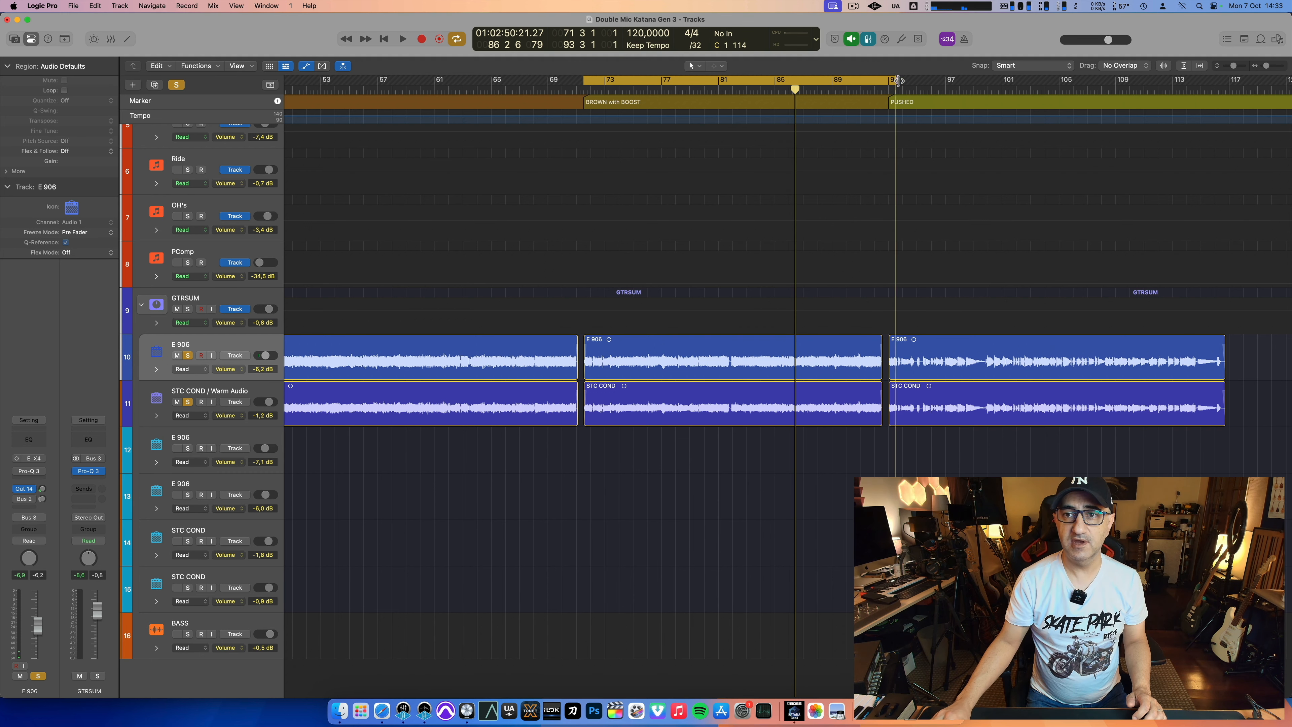
Step: Move the cycle range to the PUSHED section, from bar 93 to bar 116 beat 4, and play it with each microphone alone
{"action": "left_click_drag", "start_coordinate": [897, 80], "coordinate": [1220, 122]}
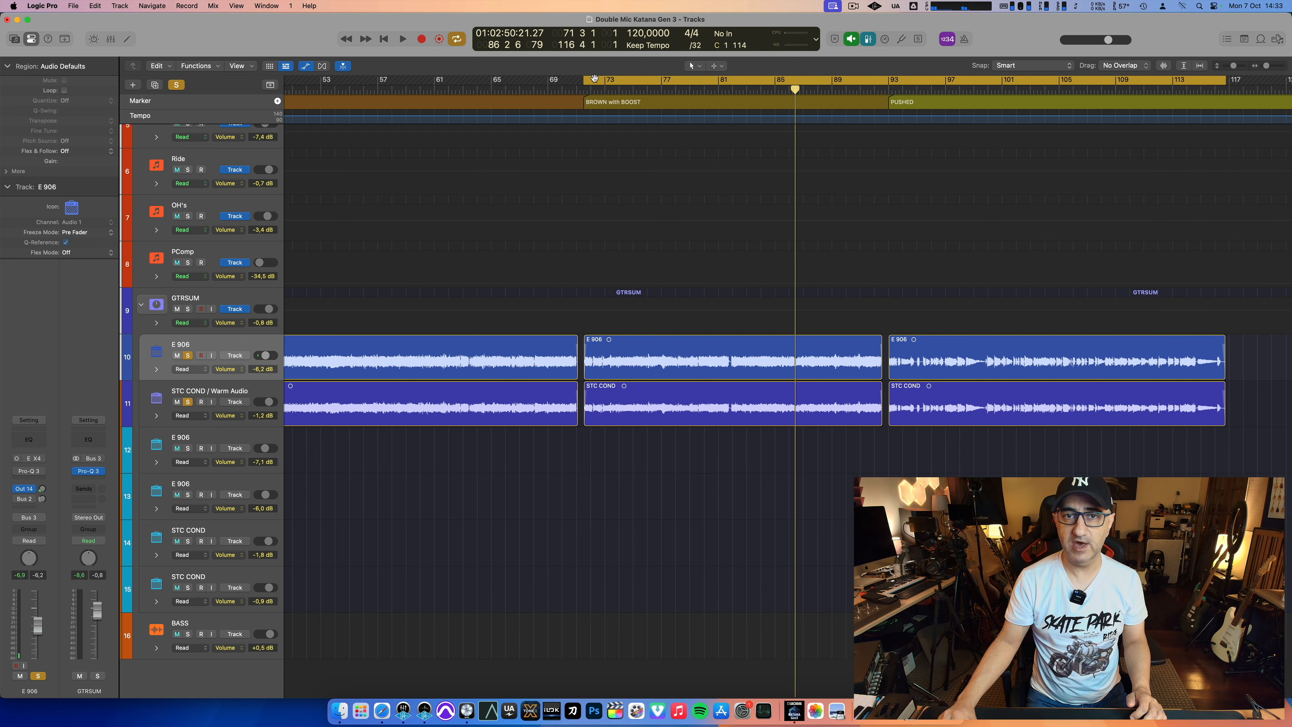
{"action": "left_click_drag", "start_coordinate": [585, 83], "coordinate": [889, 86]}
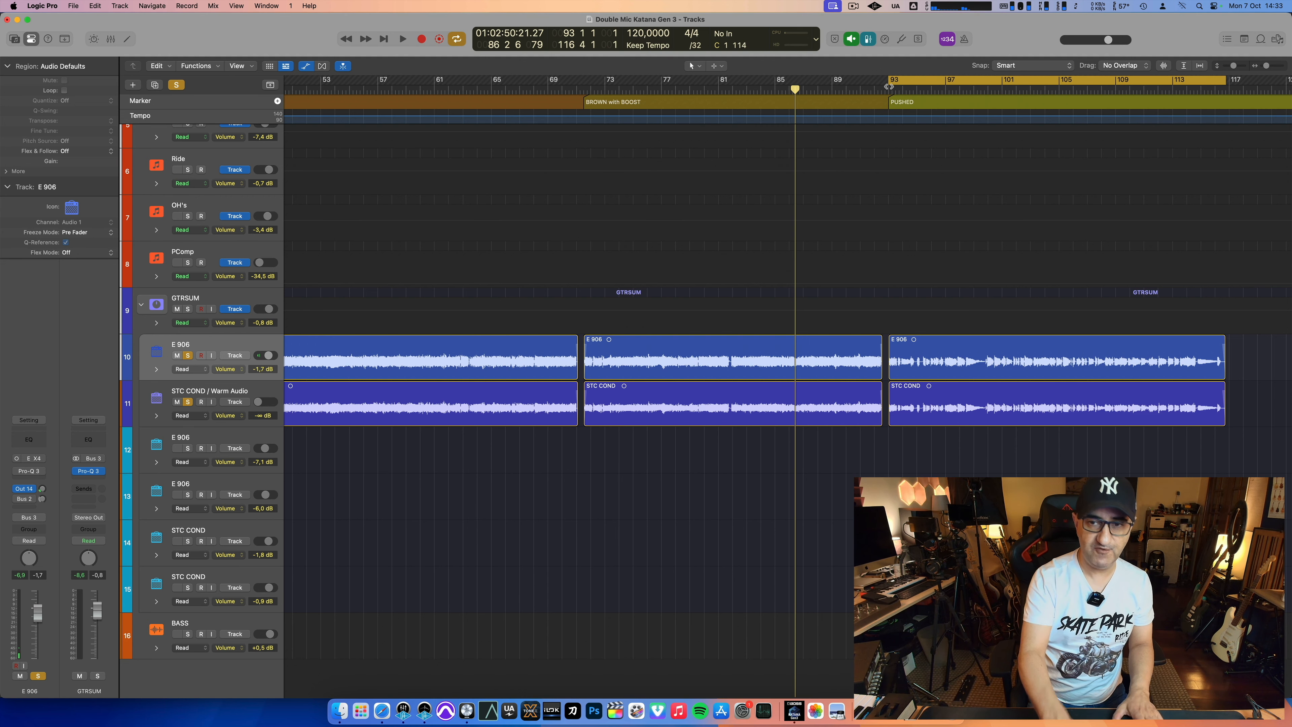
{"action": "key", "text": "space"}
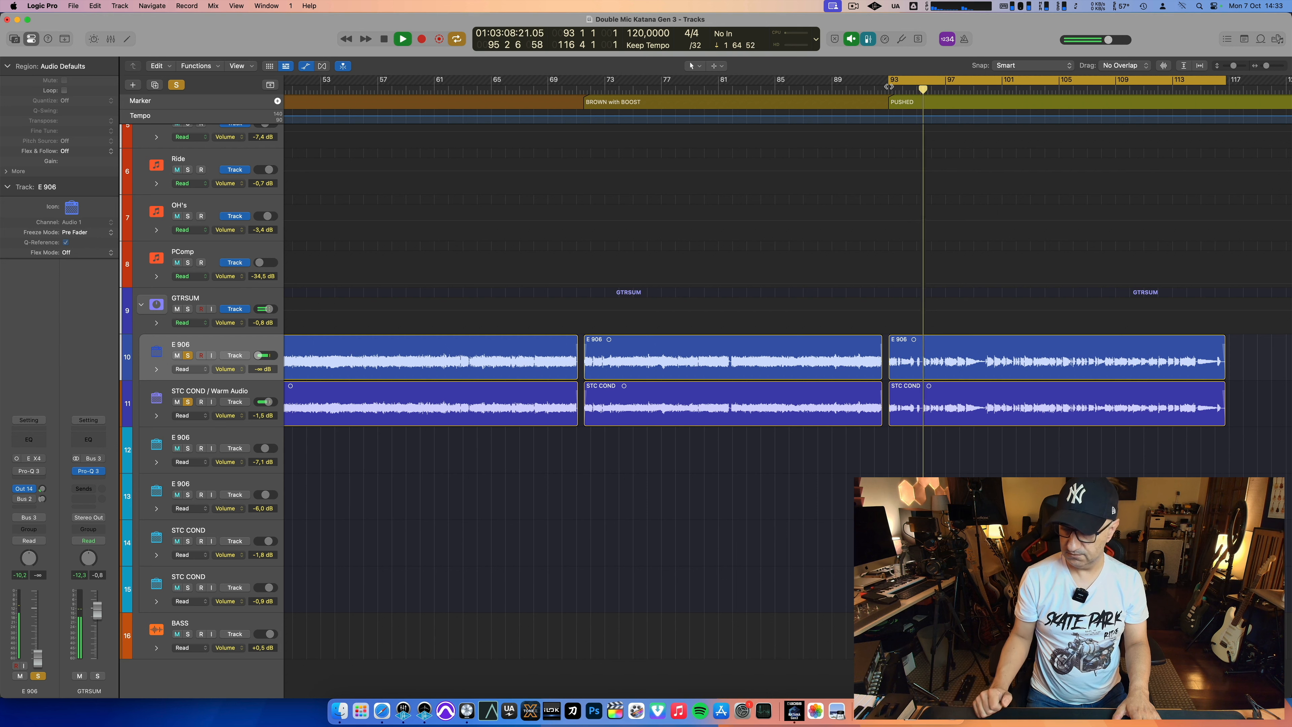
Step: Open the Pro-Q 3 equalizer on the GTRSUM track, pause playback, and examine its low-cut band
{"action": "left_click", "coordinate": [244, 298]}
{"action": "left_click", "coordinate": [30, 478]}
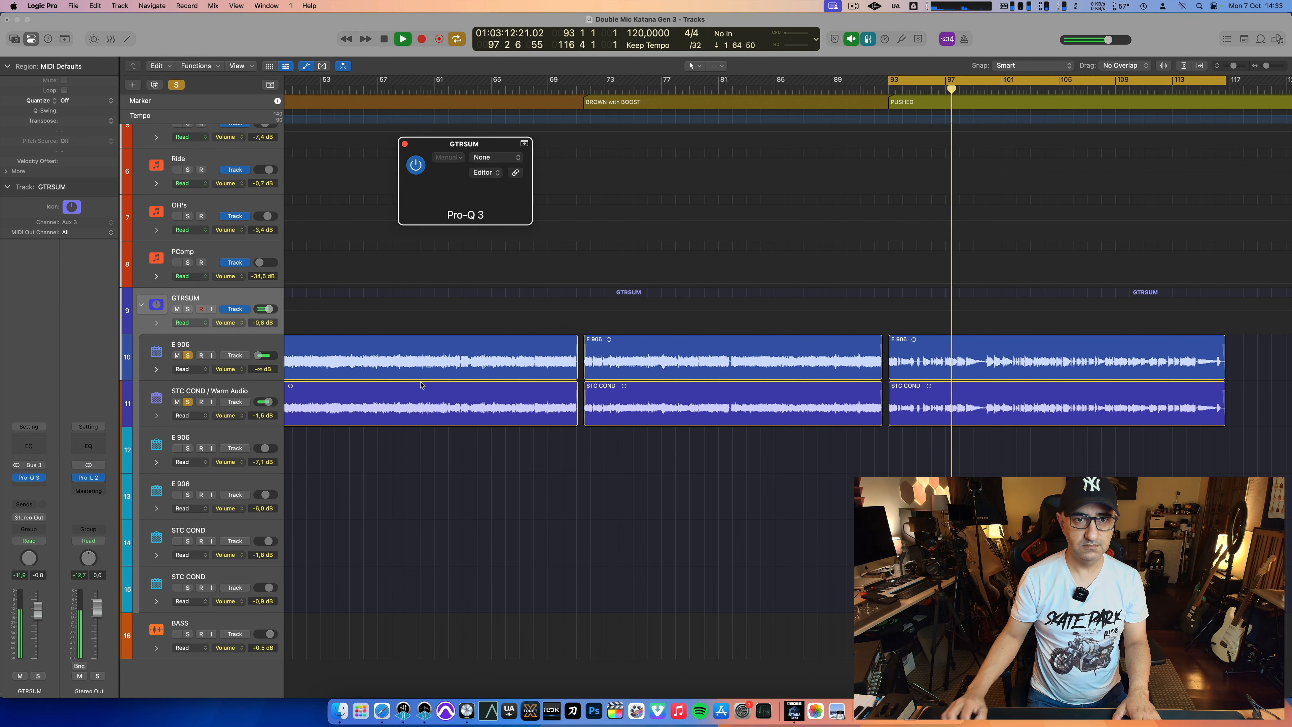
{"action": "left_click_drag", "start_coordinate": [644, 133], "coordinate": [247, 16]}
{"action": "key", "text": "space"}
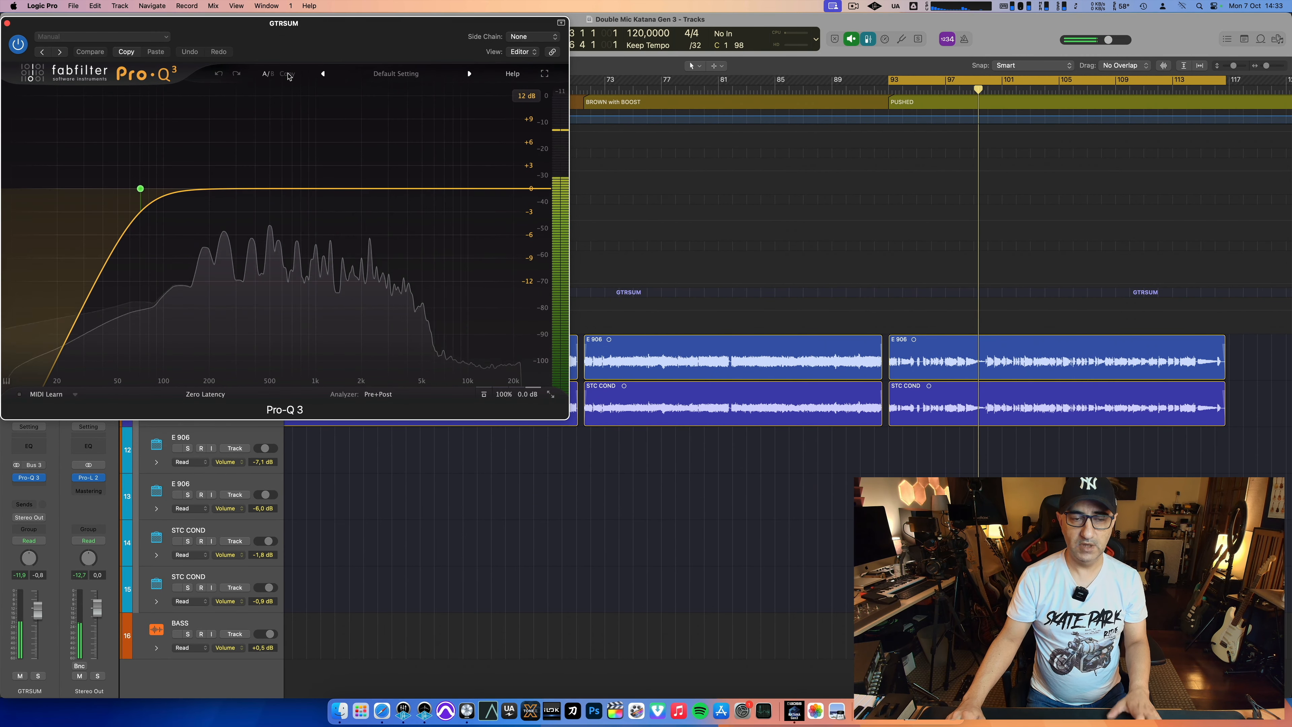
{"action": "mouse_move", "coordinate": [141, 189]}
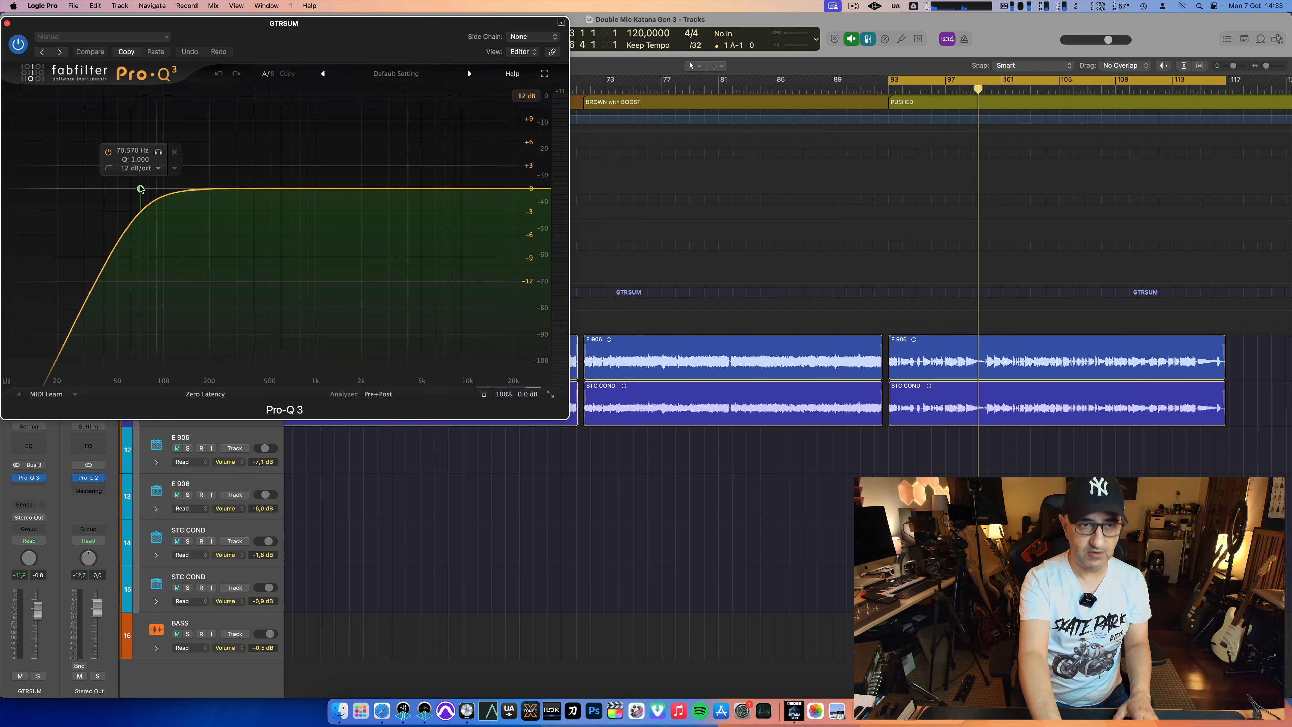
Step: Replay the PUSHED section several times with the GTRSUM Pro-Q 3 open, watching the frequency spectrum of the microphone signals
{"action": "key", "text": "space"}
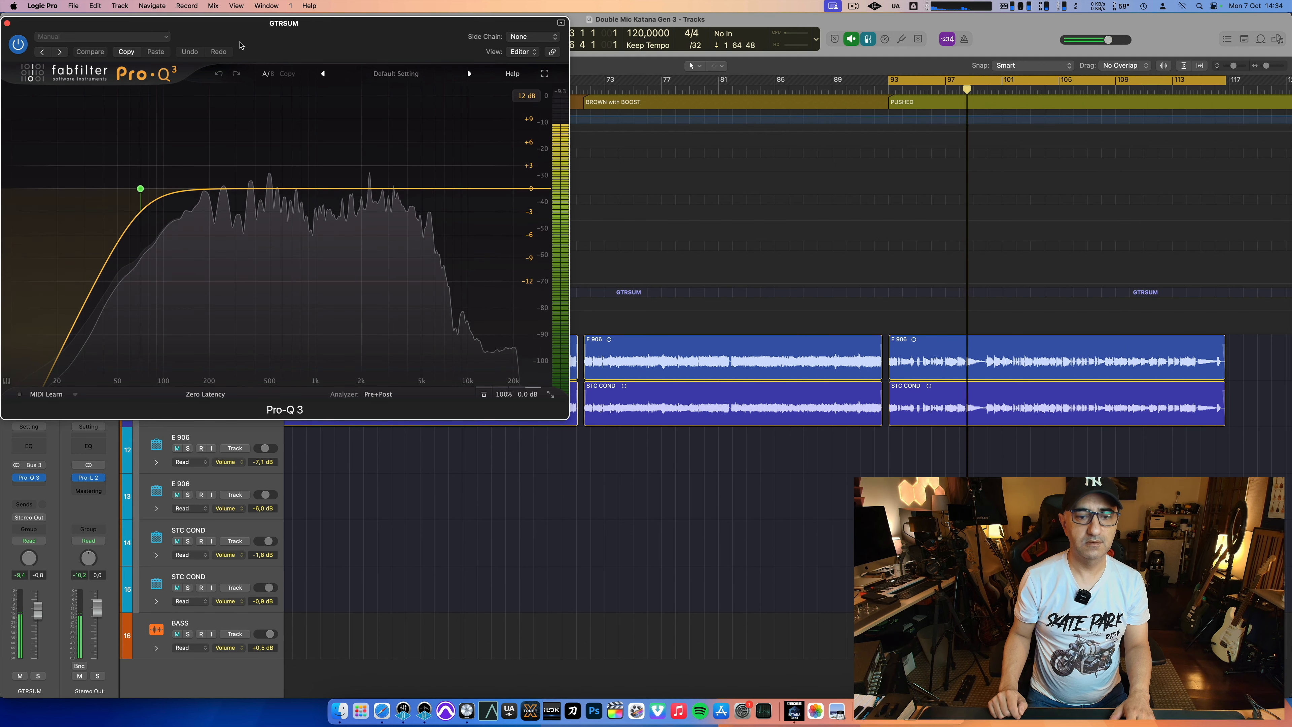
{"action": "key", "text": "space"}
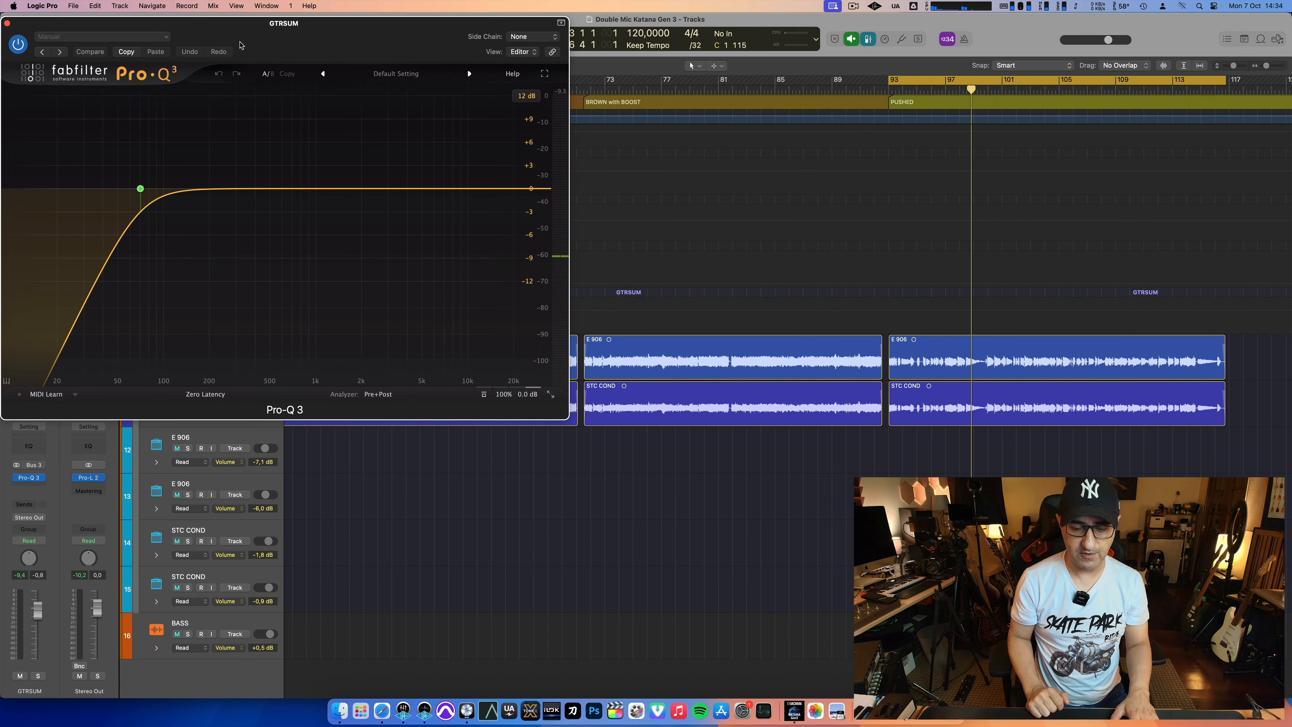
{"action": "key", "text": "space"}
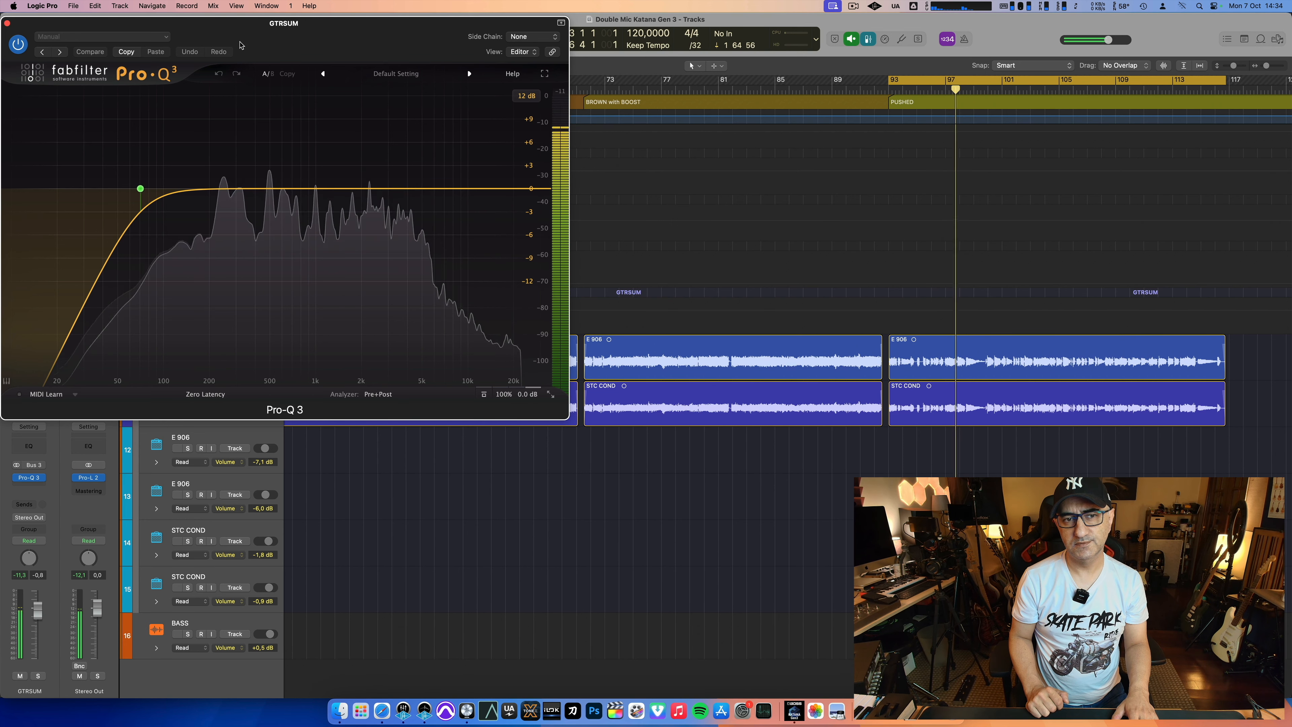
{"action": "key", "text": "space"}
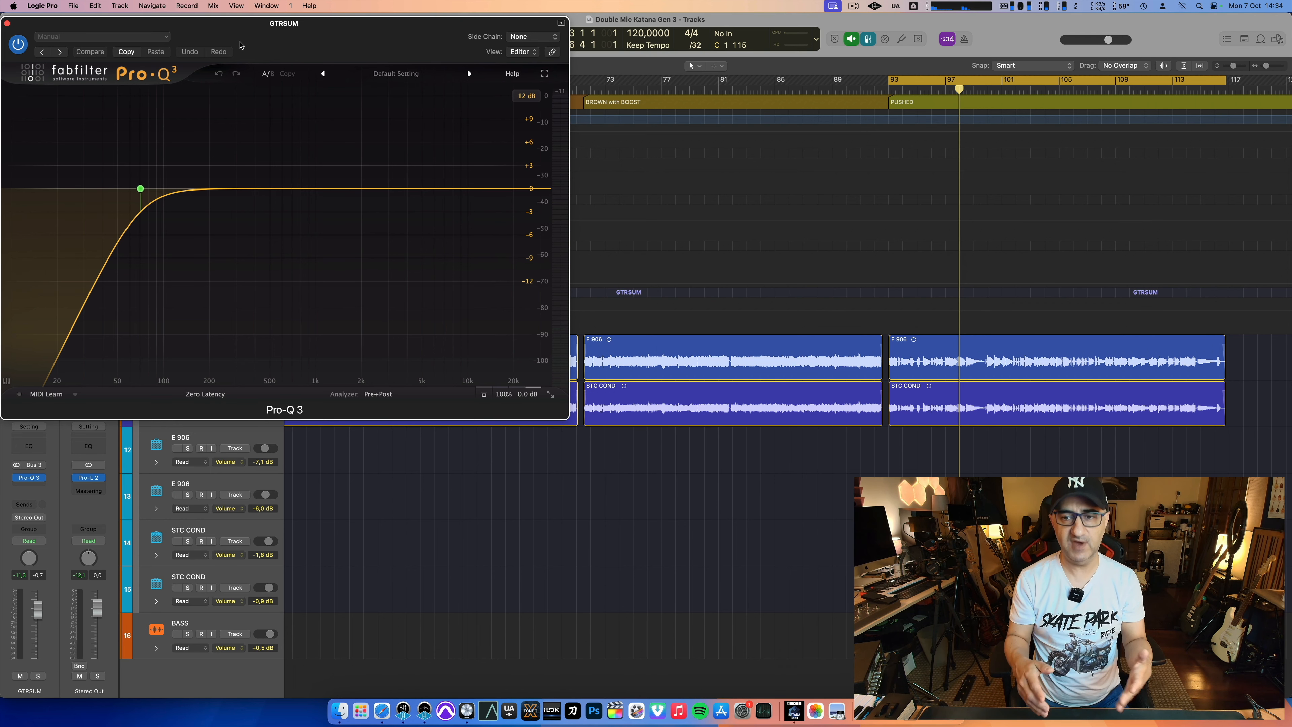
{"action": "key", "text": "space"}
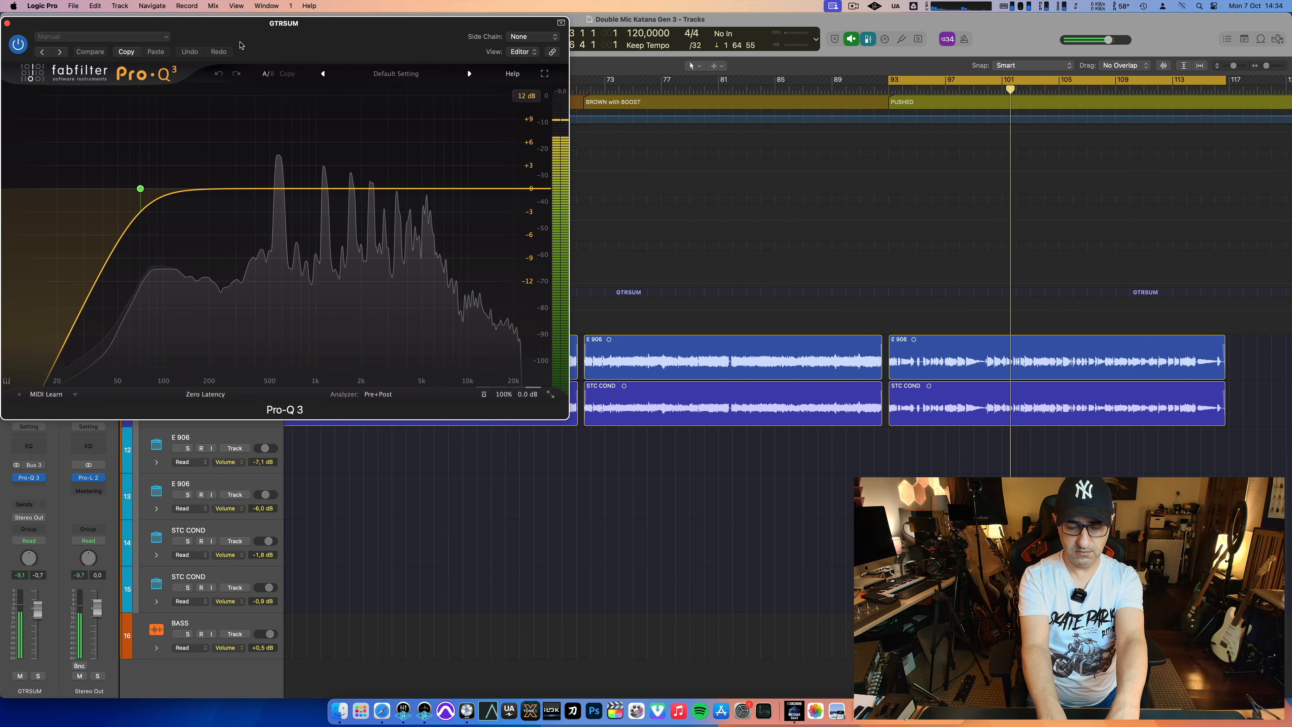
Step: Show the mixer, activate and adjust the Bus 2 sends on E 906 and STC COND / Warm Audio, and replay the PUSHED section
{"action": "key", "text": "x"}
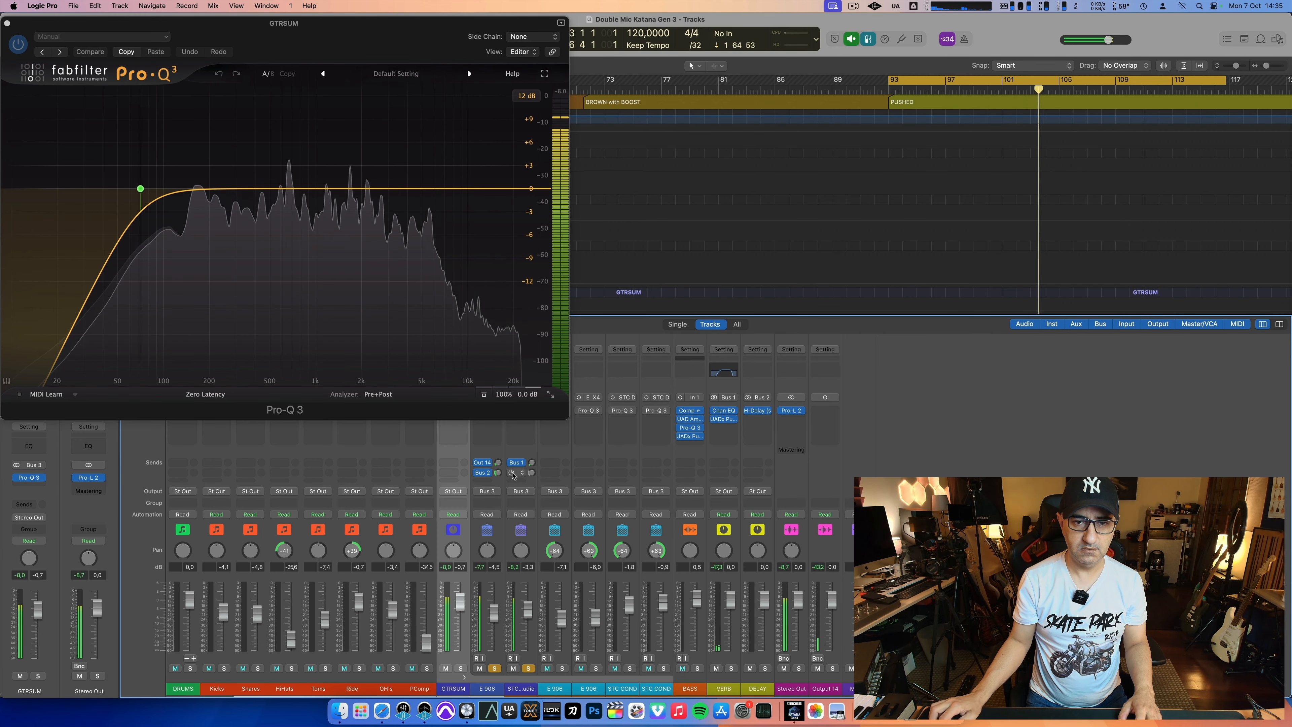
{"action": "mouse_move", "coordinate": [499, 473]}
{"action": "left_mouse_down"}
{"action": "mouse_move", "coordinate": [532, 481]}
{"action": "mouse_move", "coordinate": [499, 455]}
{"action": "mouse_move", "coordinate": [532, 449]}
{"action": "mouse_move", "coordinate": [501, 457]}
{"action": "left_mouse_up"}
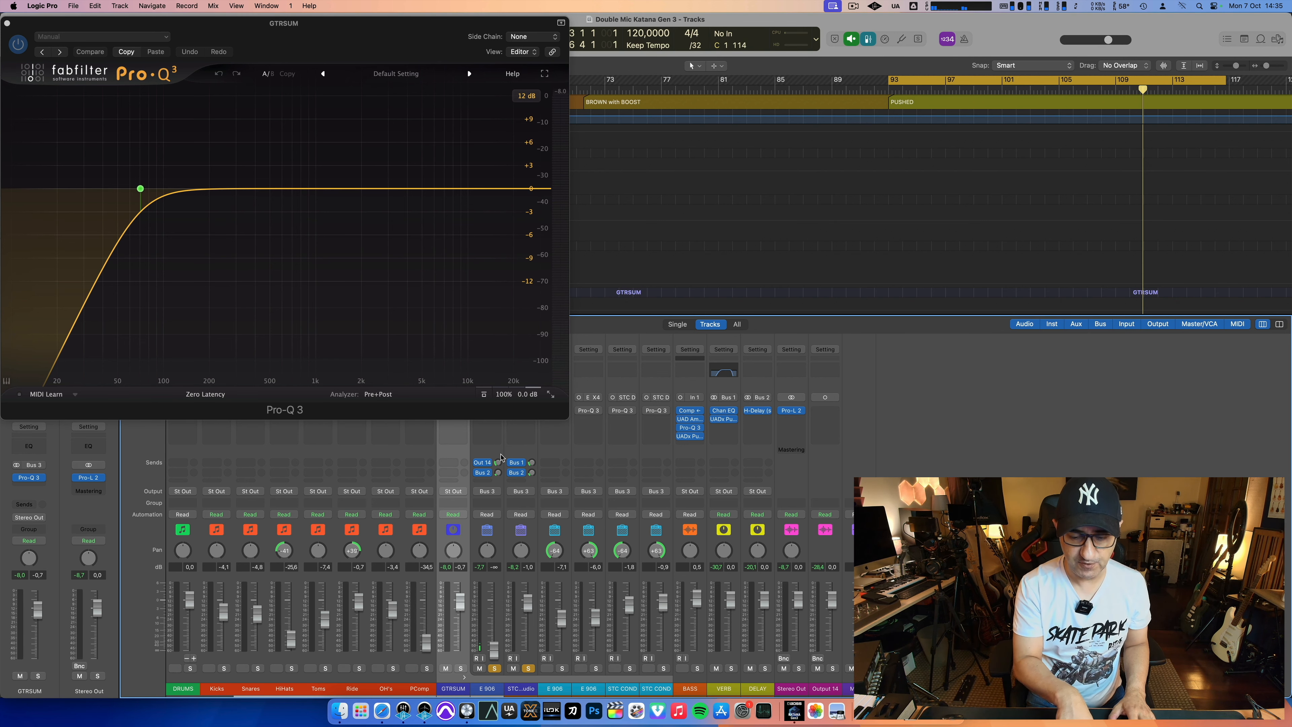
{"action": "key", "text": "space"}
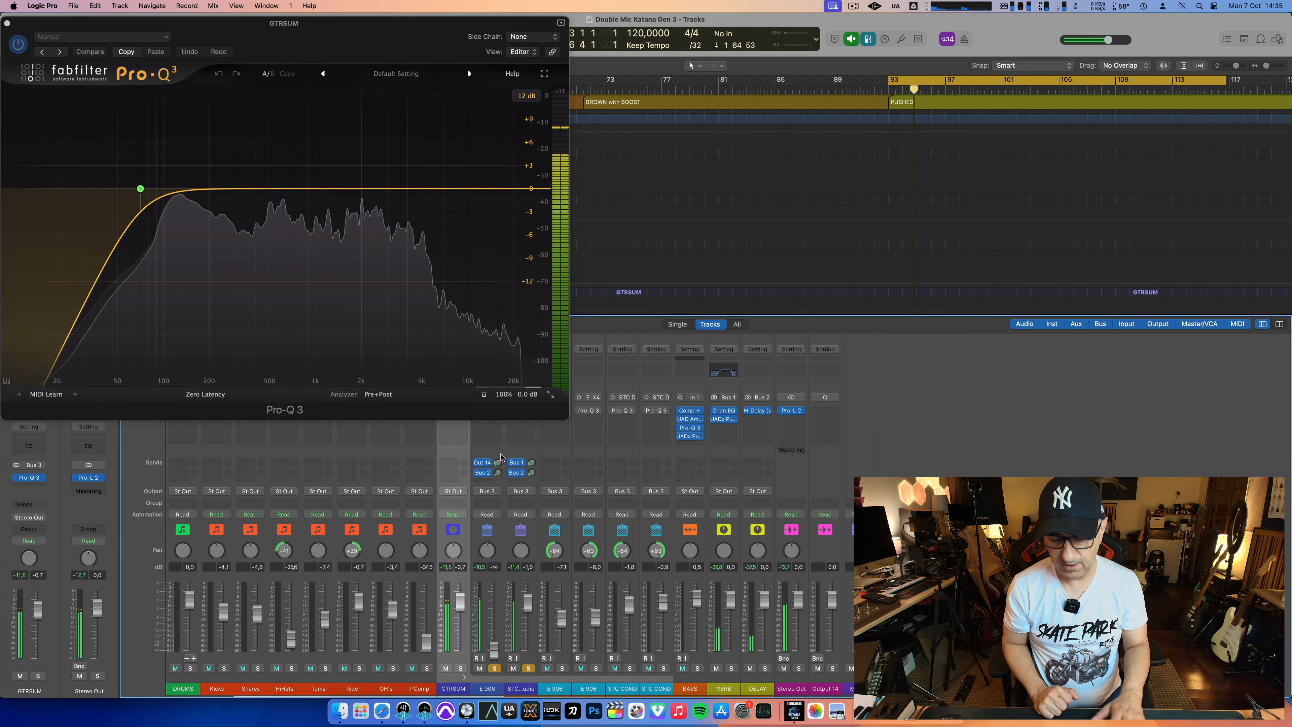
{"action": "key", "text": "space"}
{"action": "key", "text": "space"}
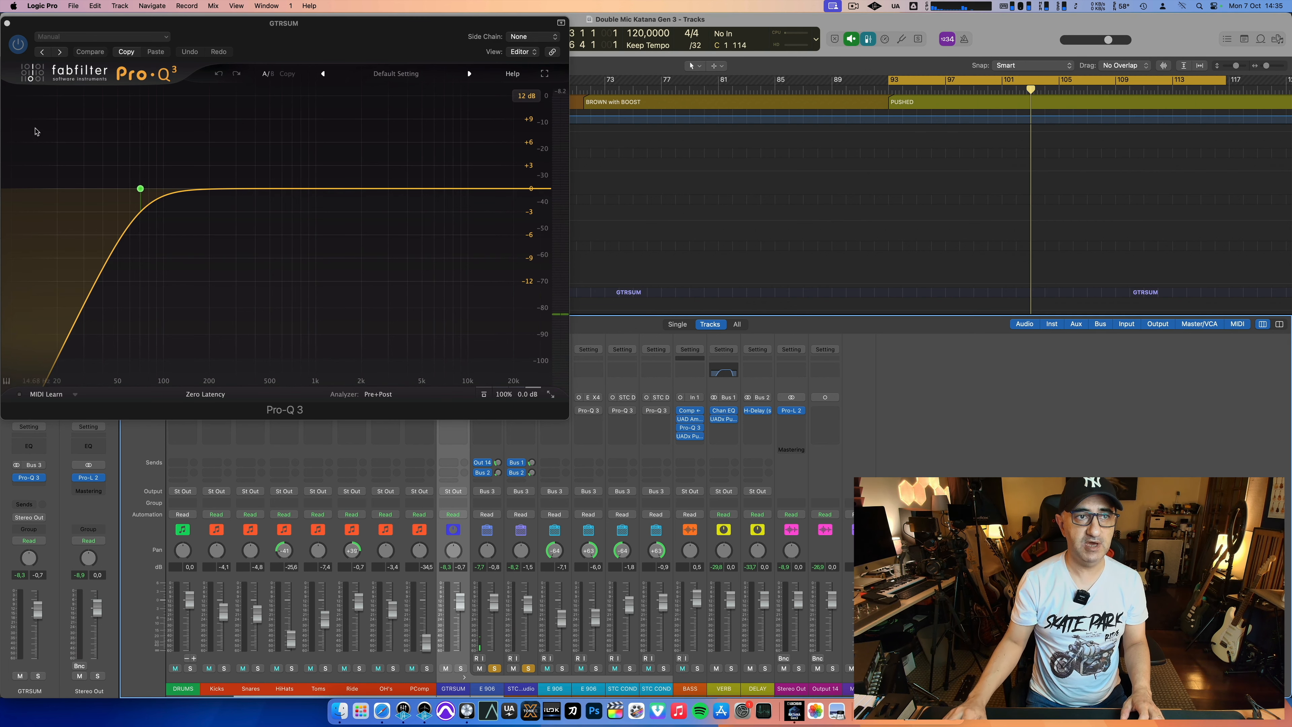
Step: Close the equalizer, clear the soloed tracks, and set the cycle range over the DRUMS region, from bar 129 to bar 170
{"action": "left_click", "coordinate": [7, 23]}
{"action": "key", "text": "x"}
{"action": "scroll", "coordinate": [251, 284], "scroll_direction": "right", "scroll_amount": 10}
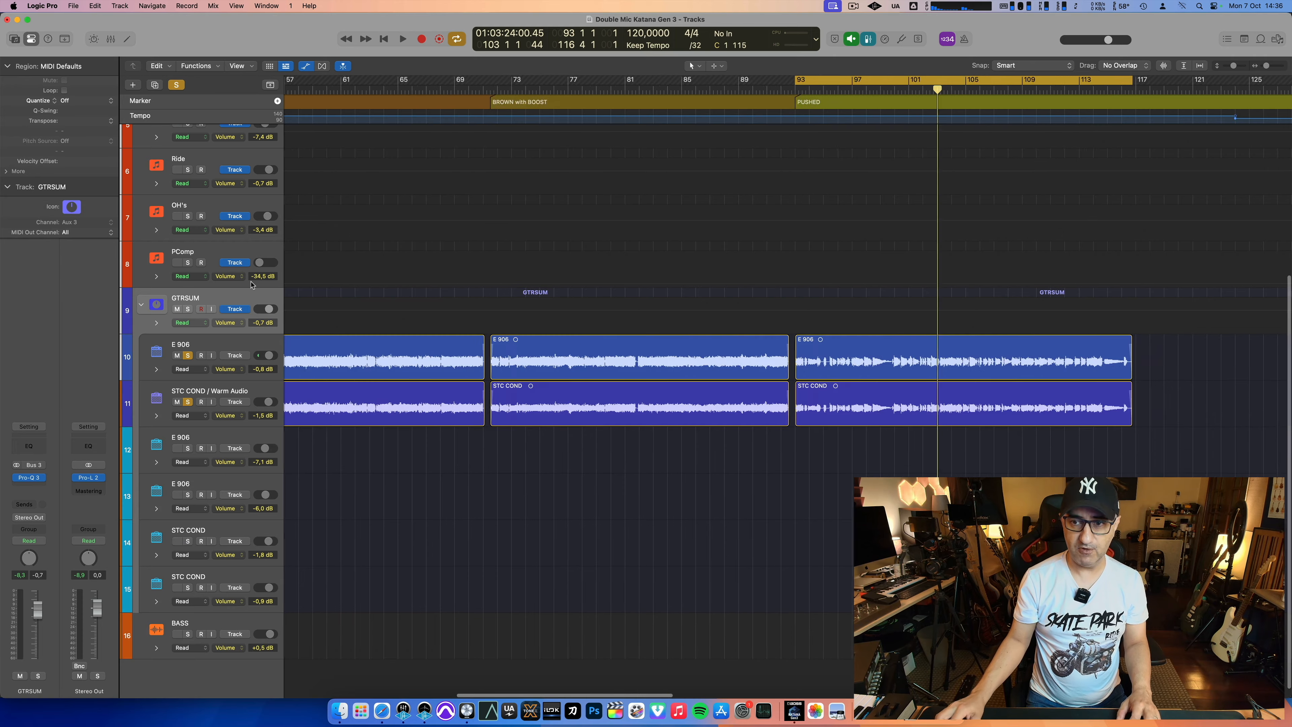
{"action": "scroll", "coordinate": [251, 284], "scroll_direction": "right", "scroll_amount": 5}
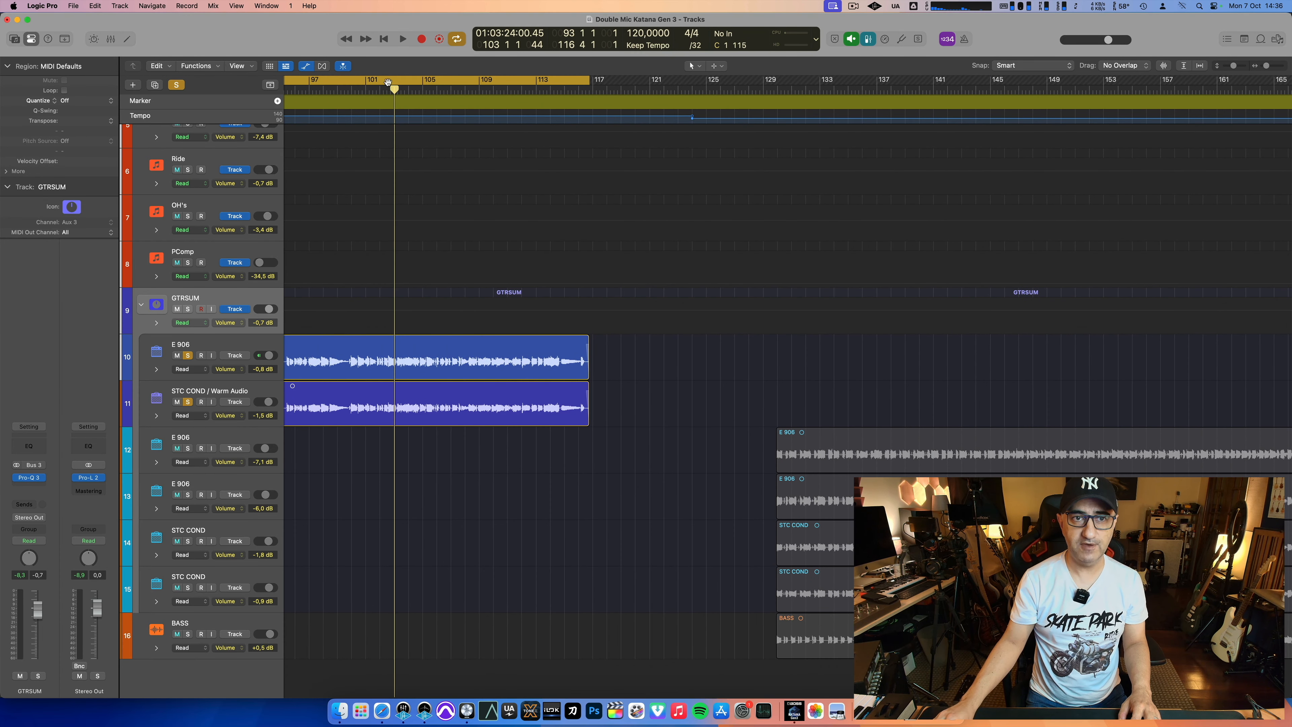
{"action": "key", "text": "c"}
{"action": "left_click", "coordinate": [176, 85]}
{"action": "scroll", "coordinate": [822, 182], "scroll_direction": "right", "scroll_amount": 6}
{"action": "scroll", "coordinate": [822, 182], "scroll_direction": "up", "scroll_amount": 5}
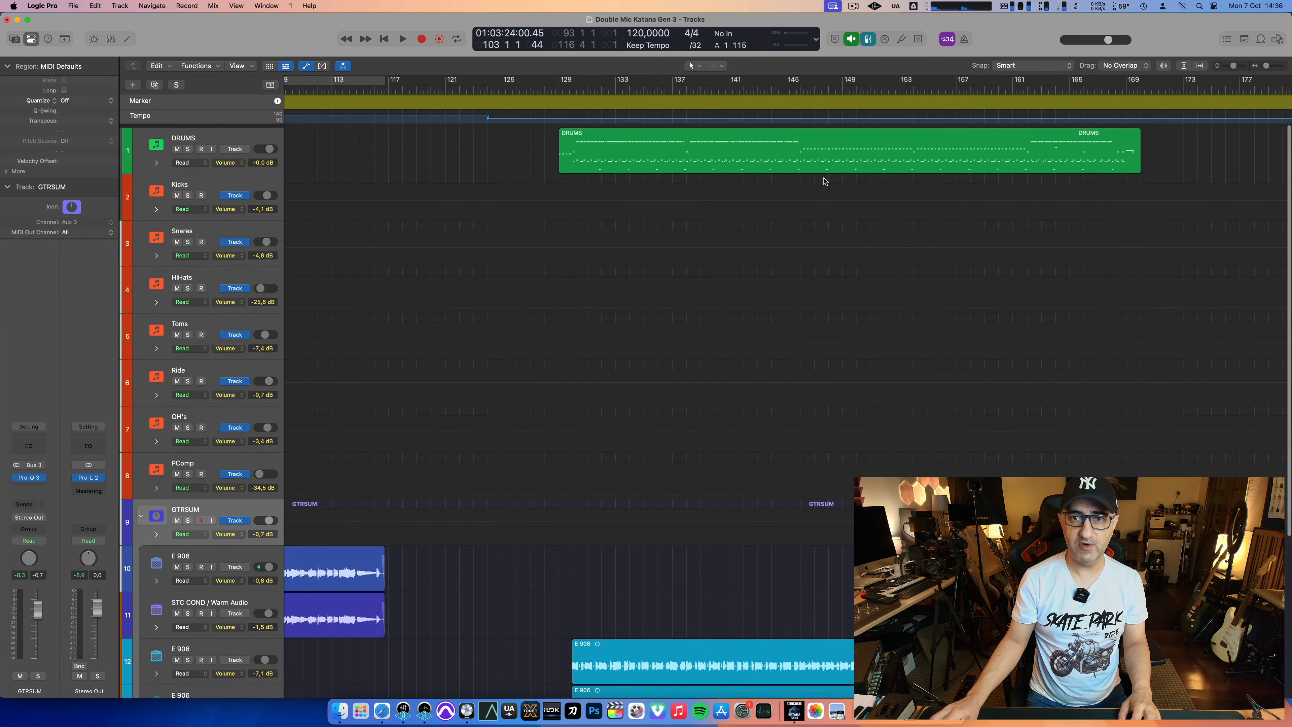
{"action": "left_click_drag", "start_coordinate": [560, 84], "coordinate": [1140, 211]}
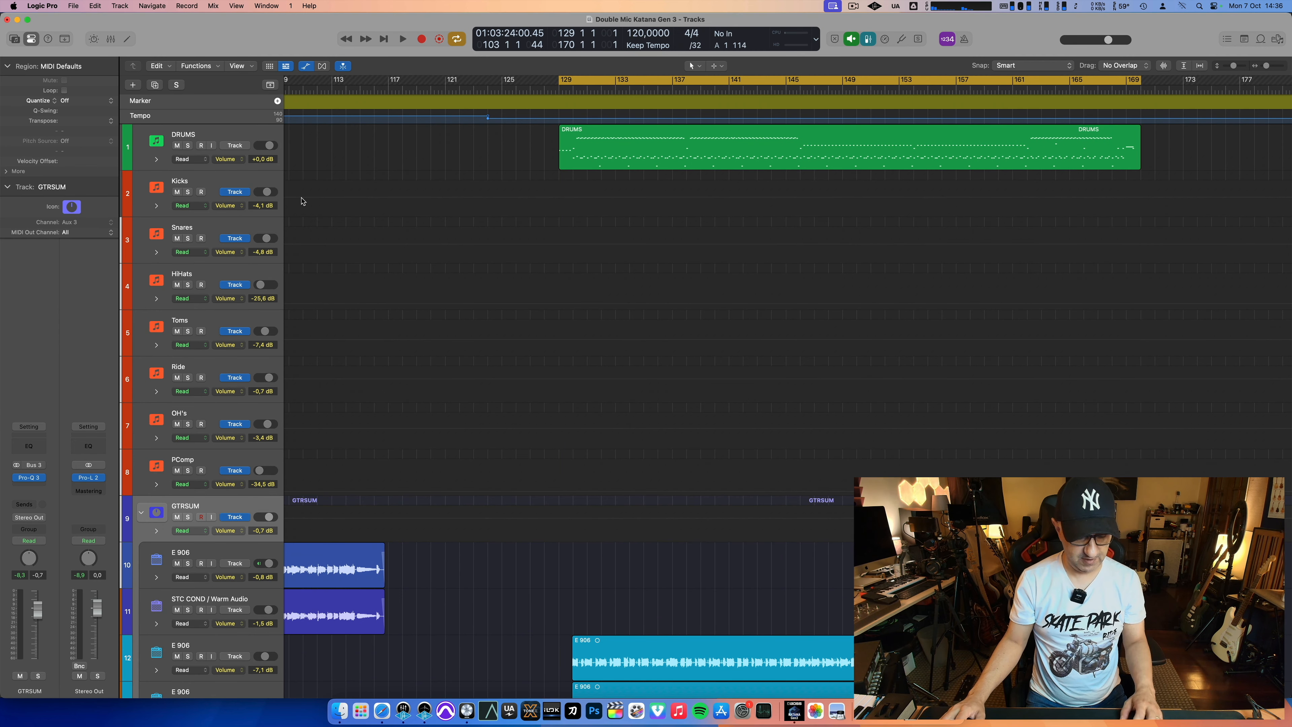
Step: Solo the drum channels from DRUMS to PComp, play the section, add BASS to the soloed channels for another playback, and clear the solos
{"action": "key", "text": "x"}
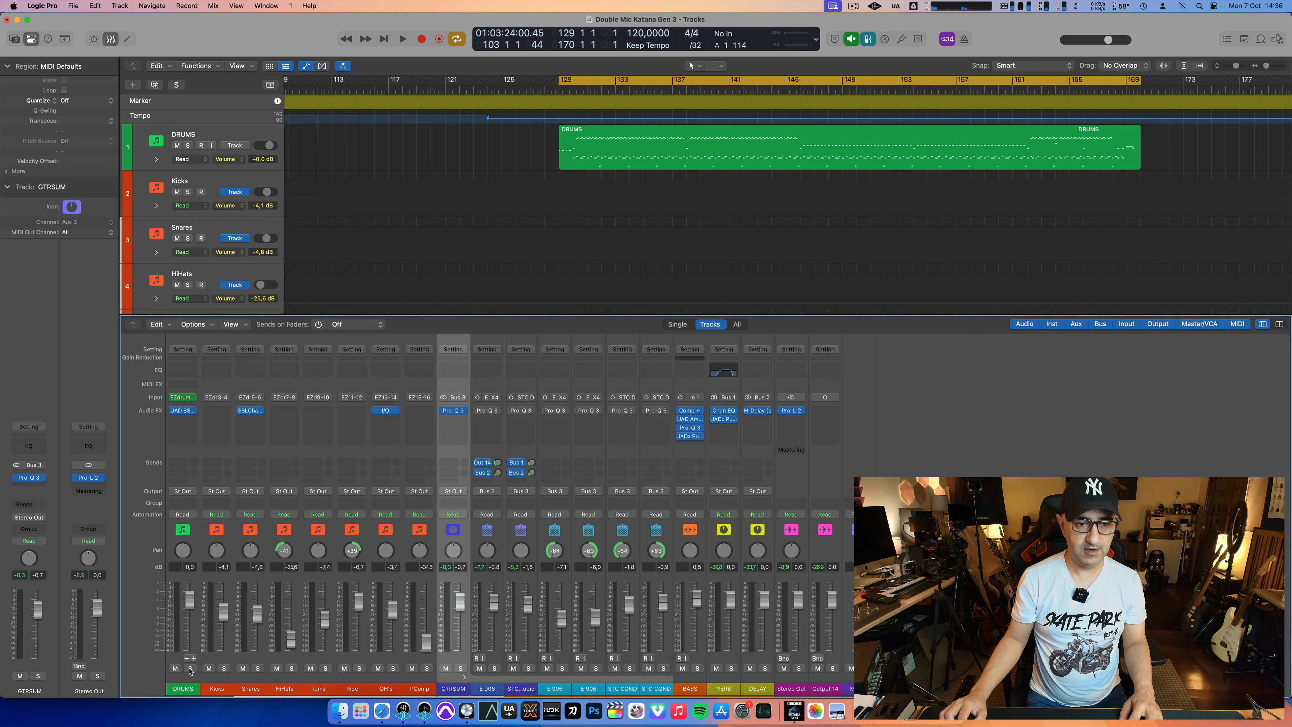
{"action": "left_click_drag", "start_coordinate": [189, 670], "coordinate": [417, 668]}
{"action": "key", "text": "space"}
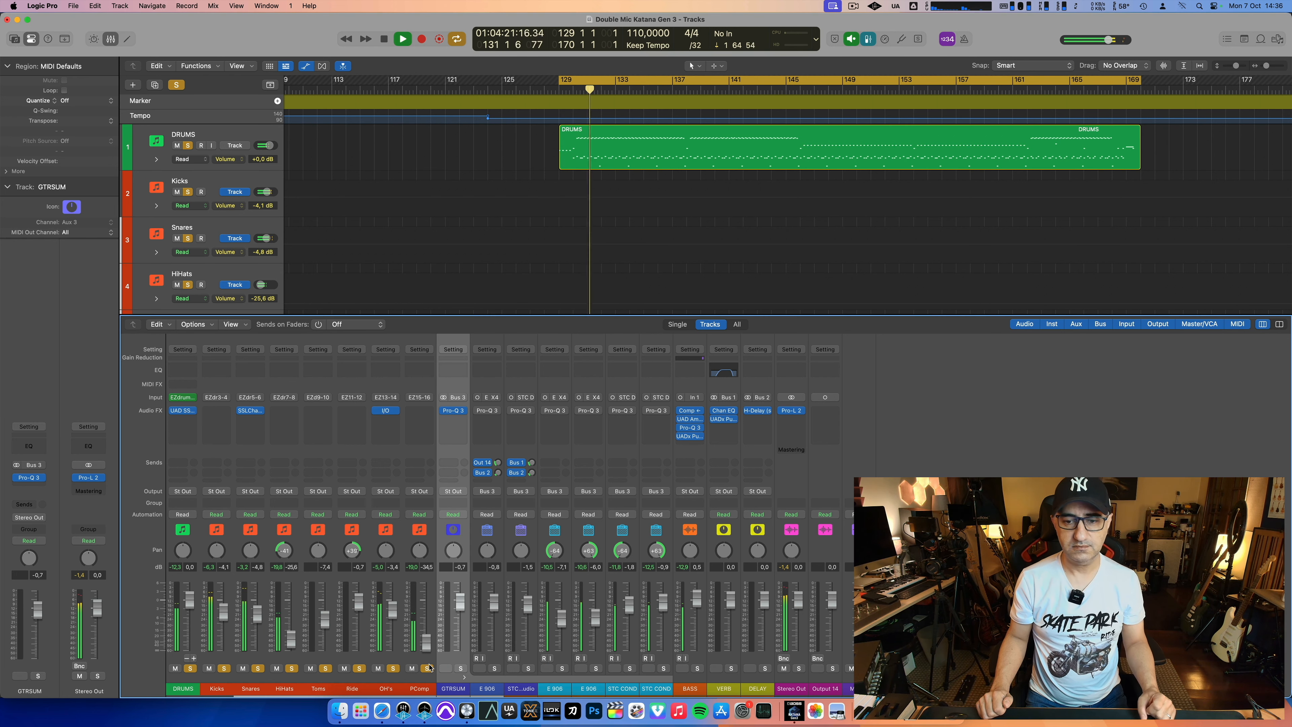
{"action": "key", "text": "space"}
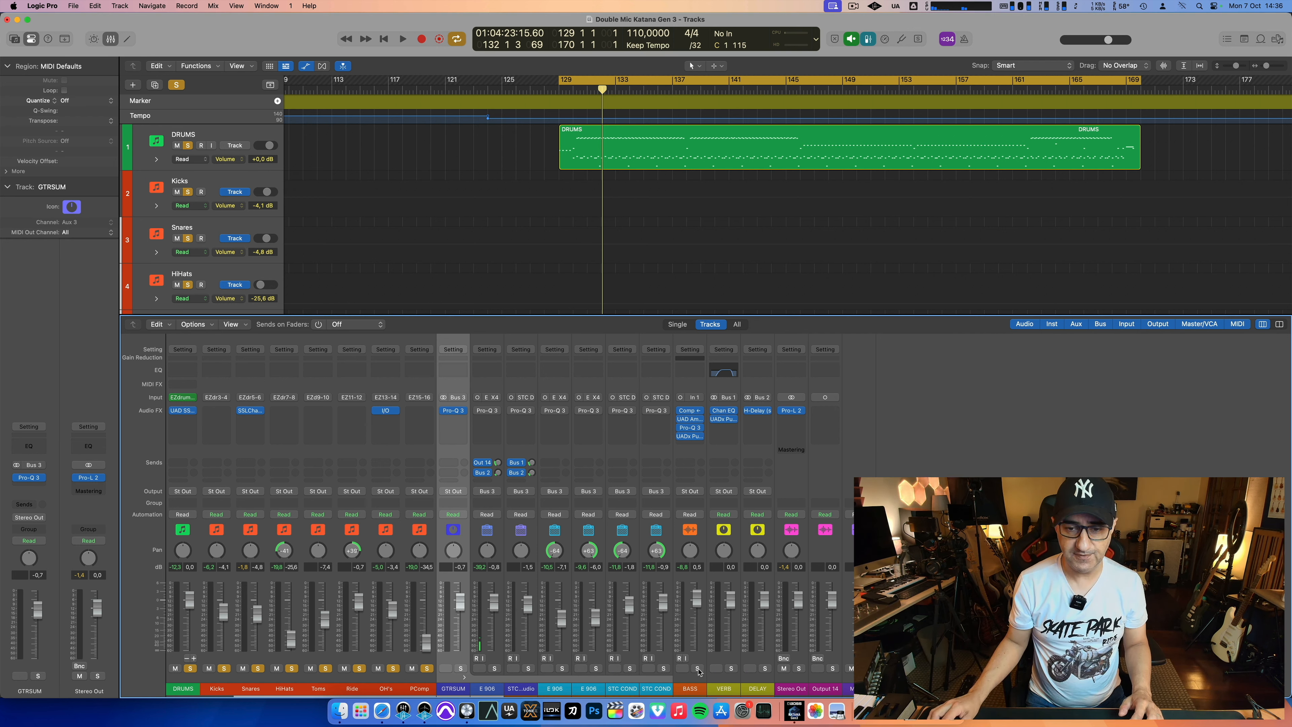
{"action": "key", "text": "space"}
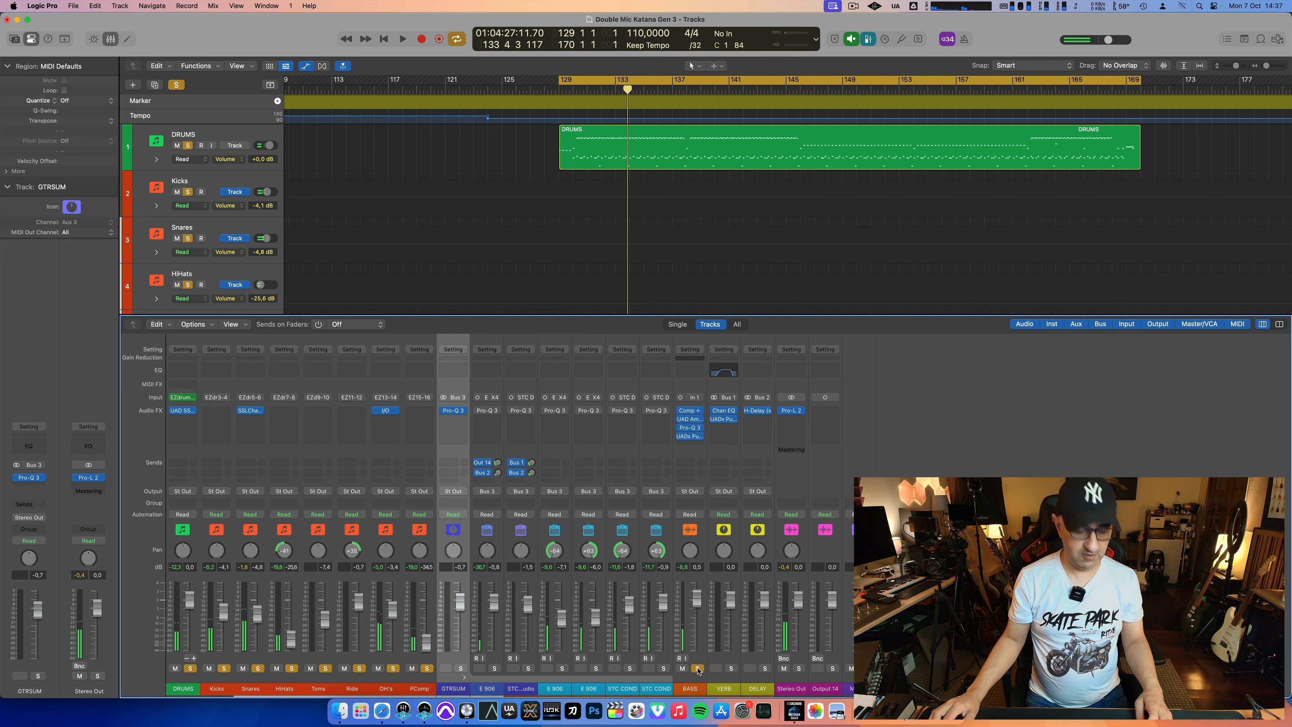
{"action": "left_click", "coordinate": [698, 669]}
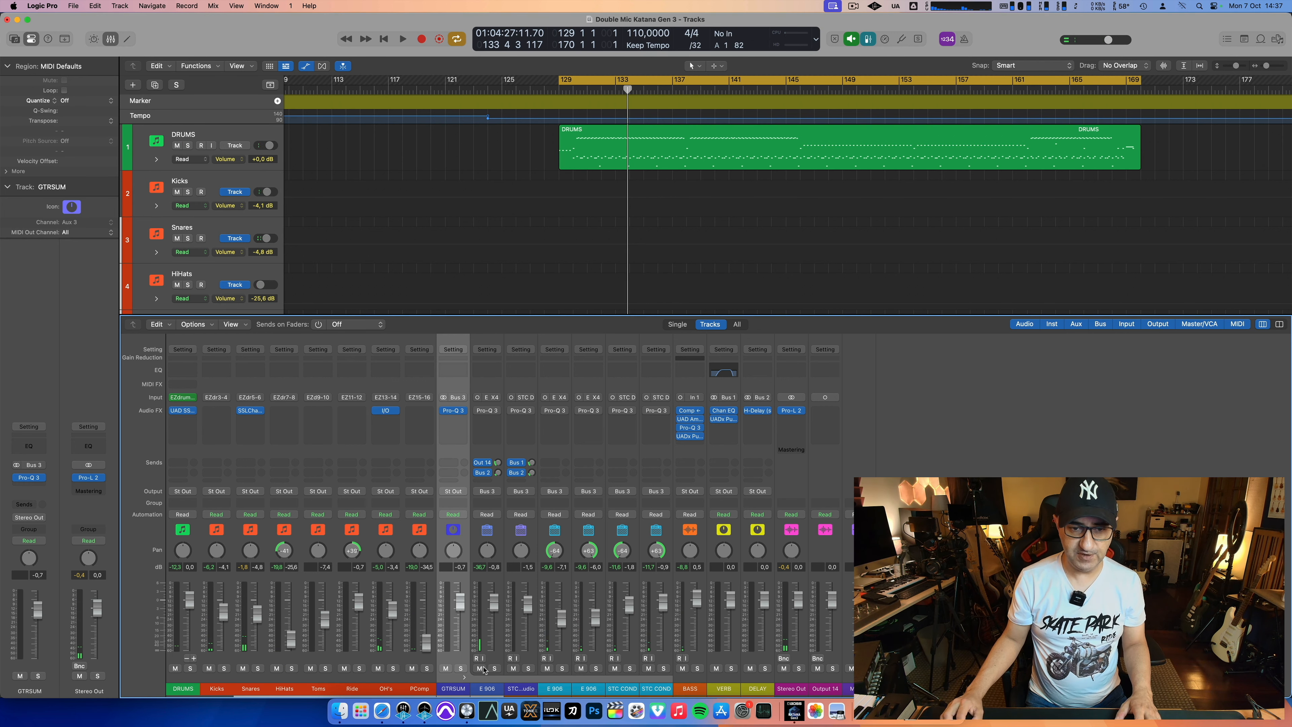
Step: Solo GTRSUM and the panned E 906 and STC COND tracks, and play the section with both STC COND faders fully down
{"action": "left_click", "coordinate": [461, 668]}
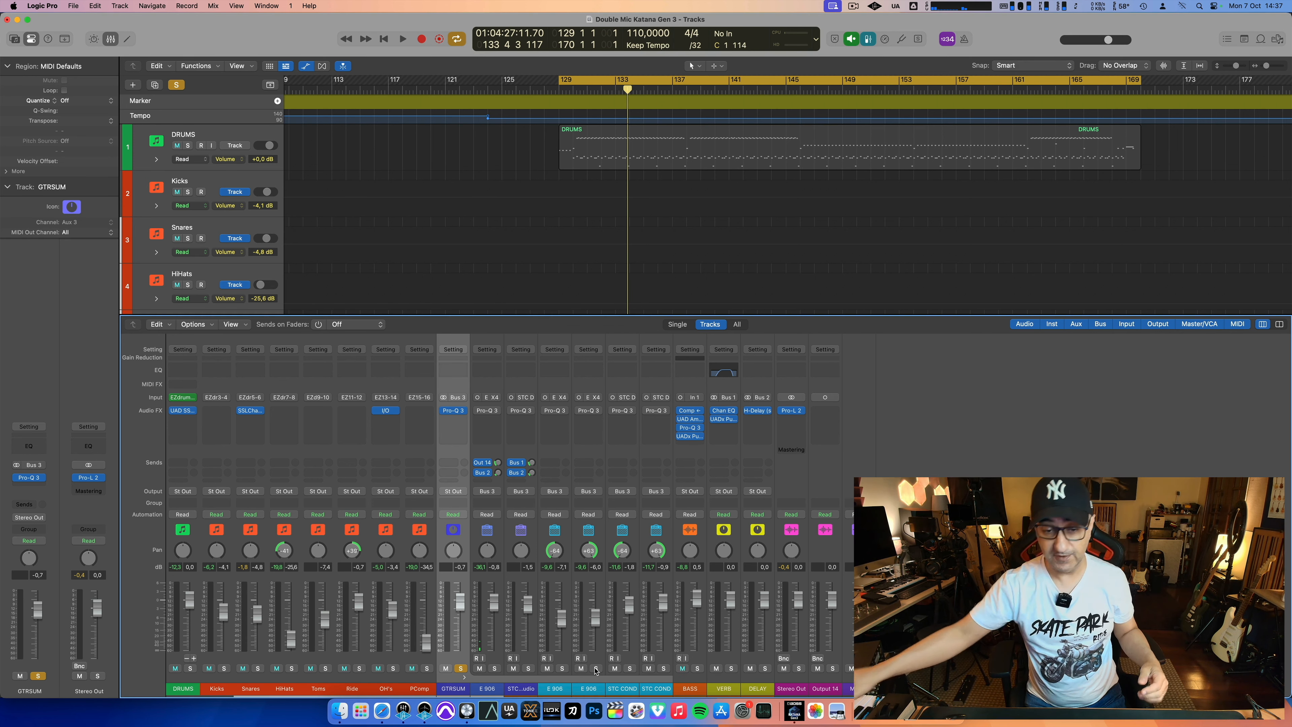
{"action": "key", "text": "space"}
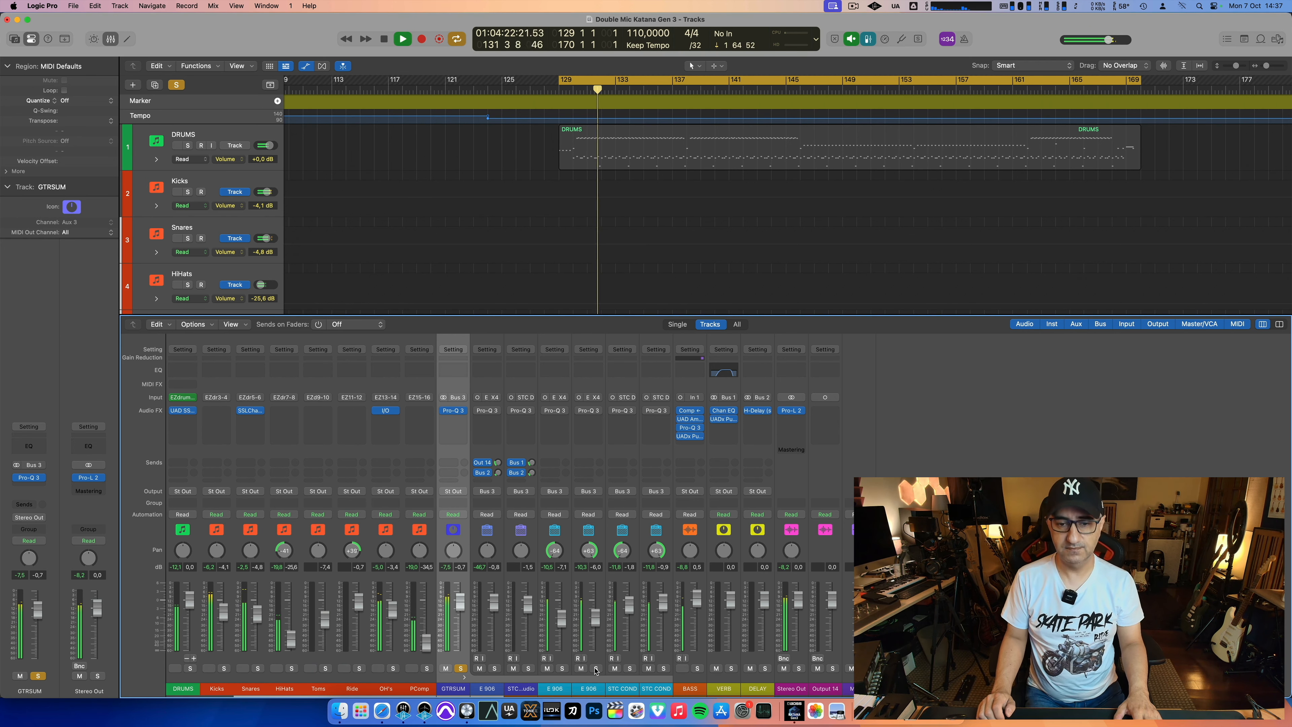
{"action": "left_click", "coordinate": [565, 692]}
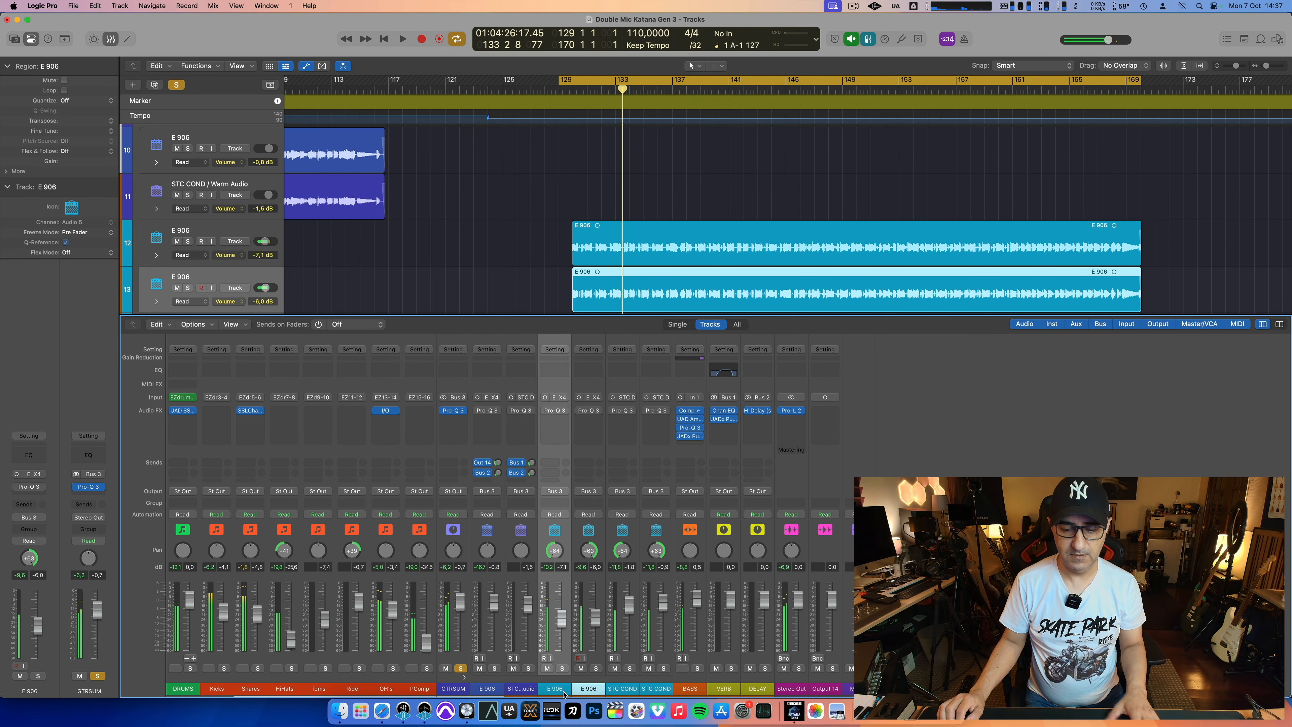
{"action": "key", "text": "s"}
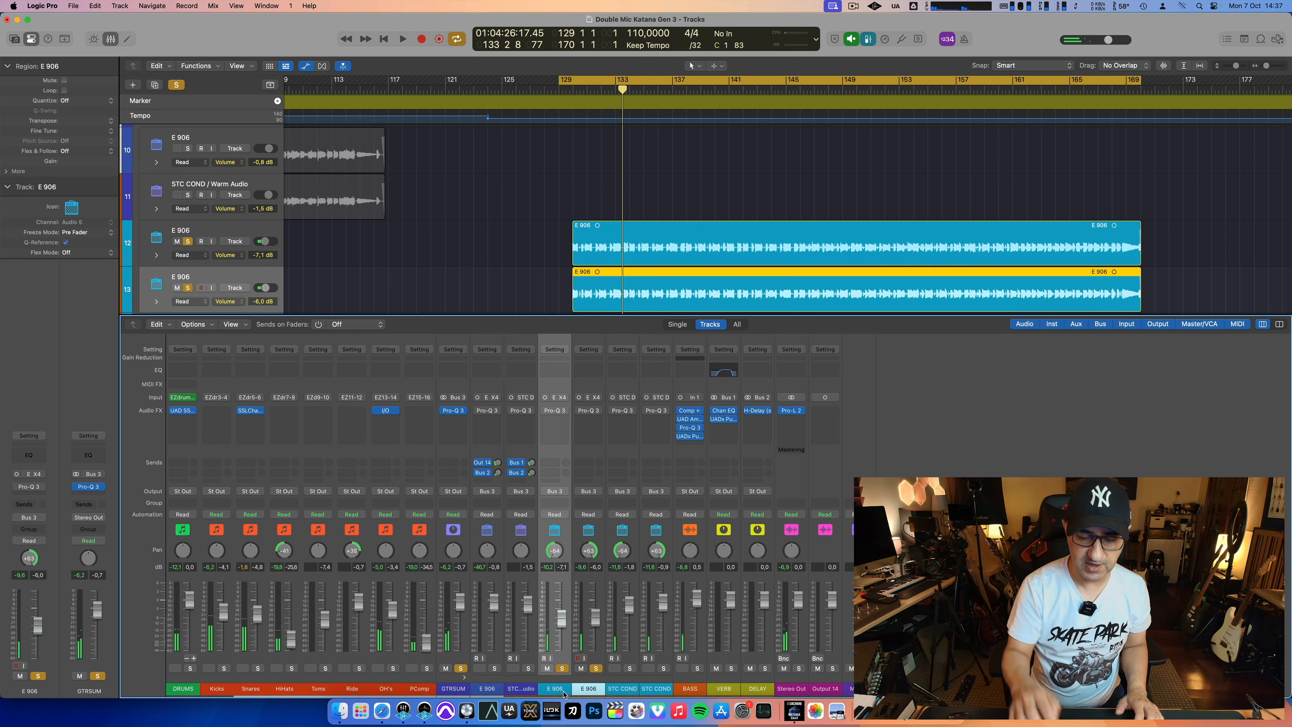
{"action": "key", "text": "space"}
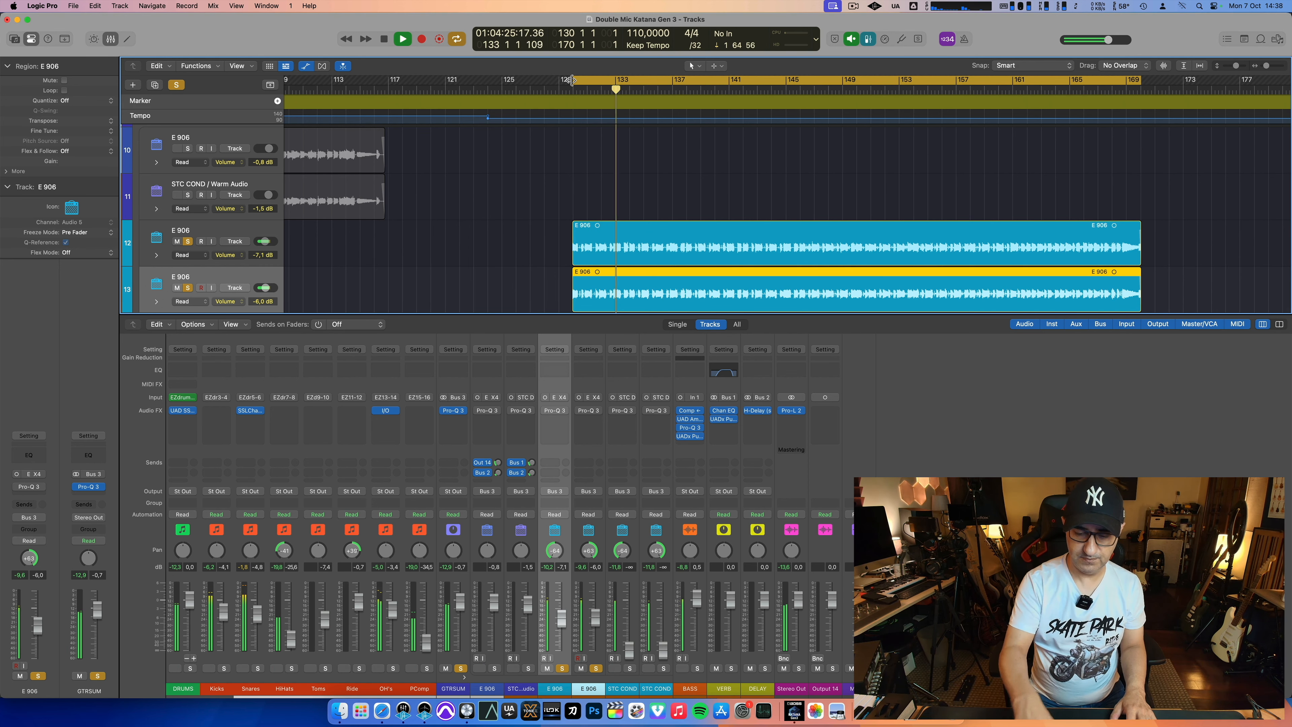
{"action": "key", "text": "space"}
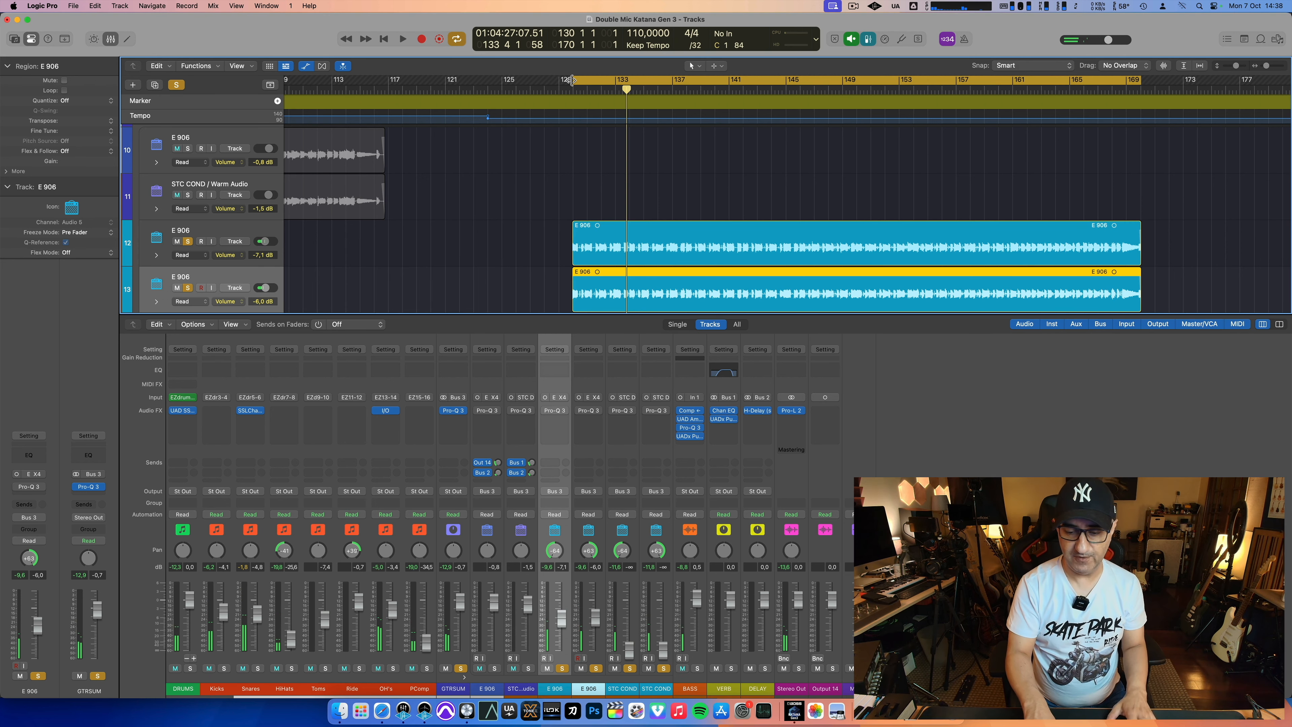
Step: Replay the cycle from bar 130 while rebalancing the panned guitar microphones, ending with the E 906 faders at -6.3 and -5.5 dB
{"action": "double_click", "coordinate": [571, 80]}
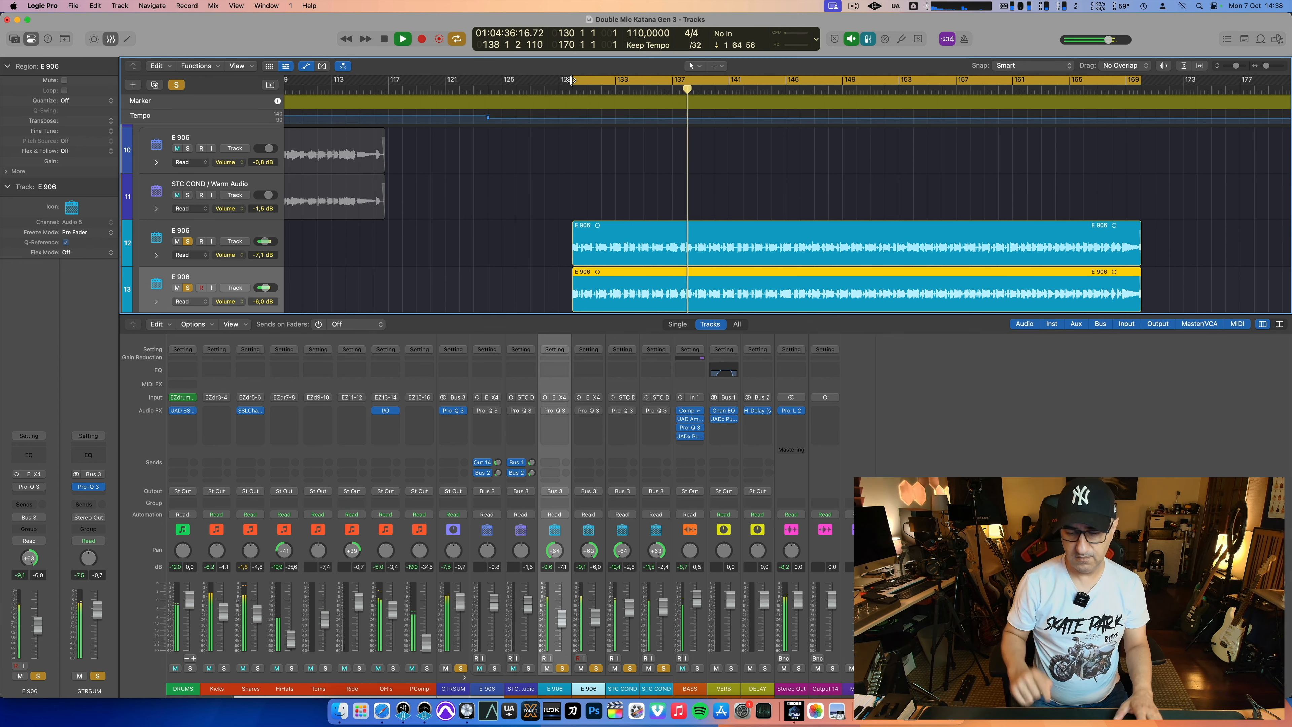
{"action": "key", "text": "space"}
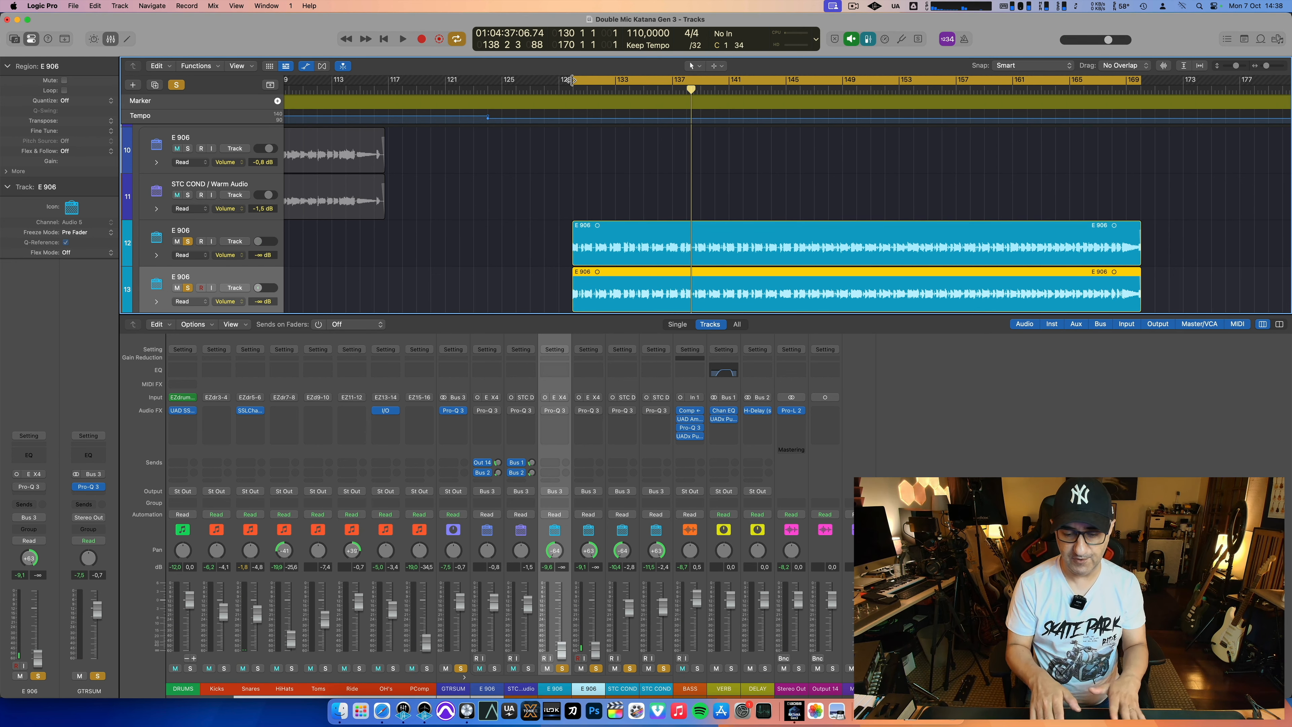
{"action": "key", "text": "space"}
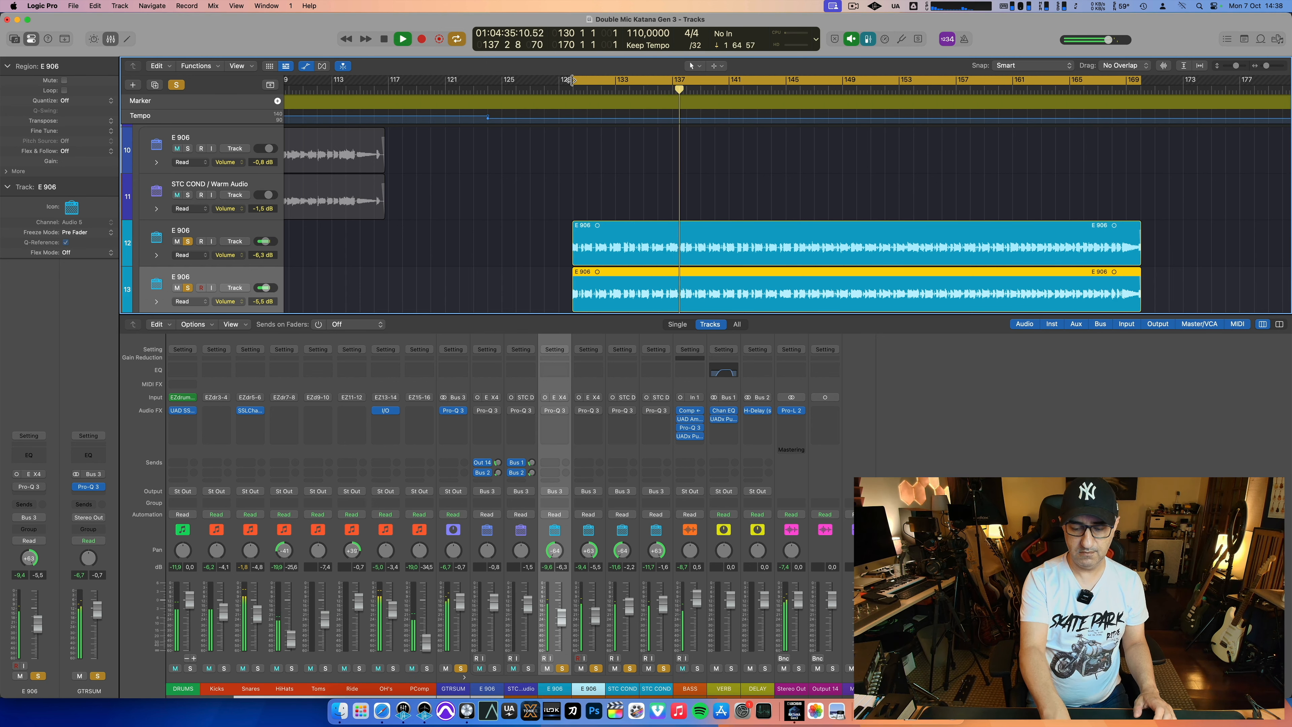
{"action": "key", "text": "space"}
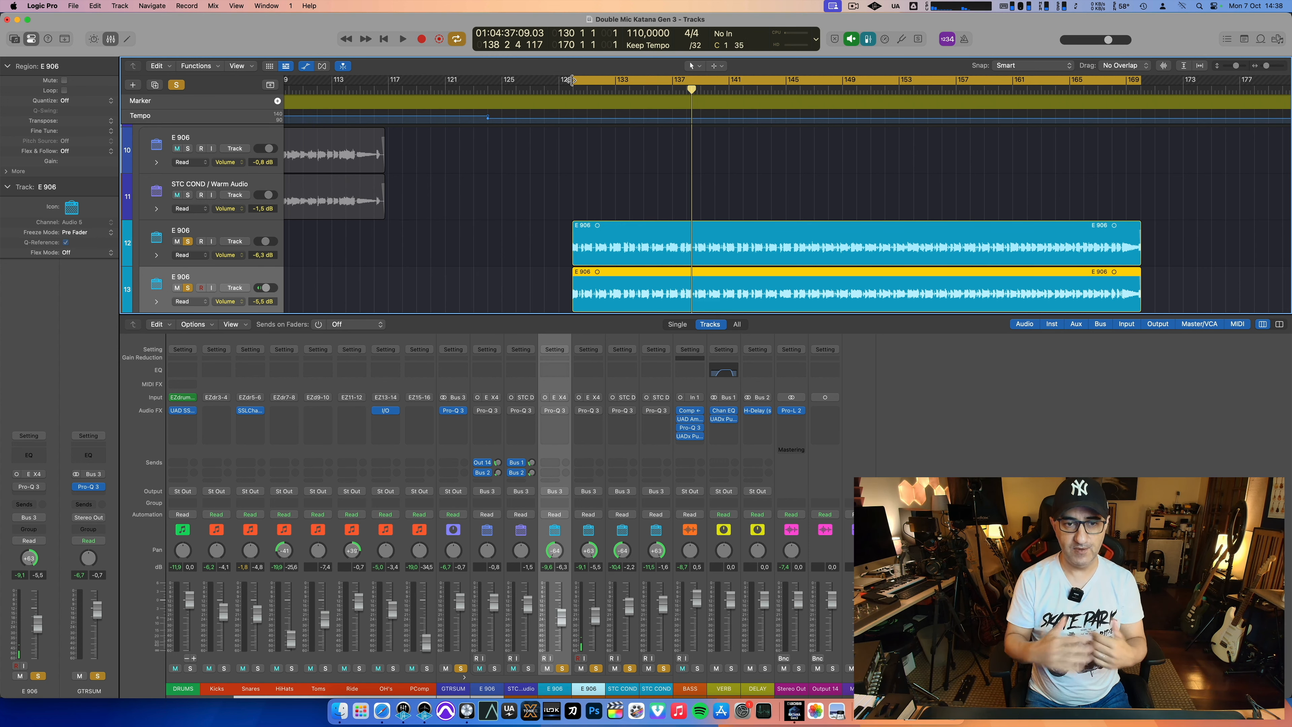
Step: Try a high-frequency band in the GTRSUM Pro-Q 3 equalizer, delete it, and close the equalizer
{"action": "left_click", "coordinate": [453, 410]}
{"action": "left_click_drag", "start_coordinate": [504, 188], "coordinate": [473, 186]}
{"action": "left_click", "coordinate": [507, 149]}
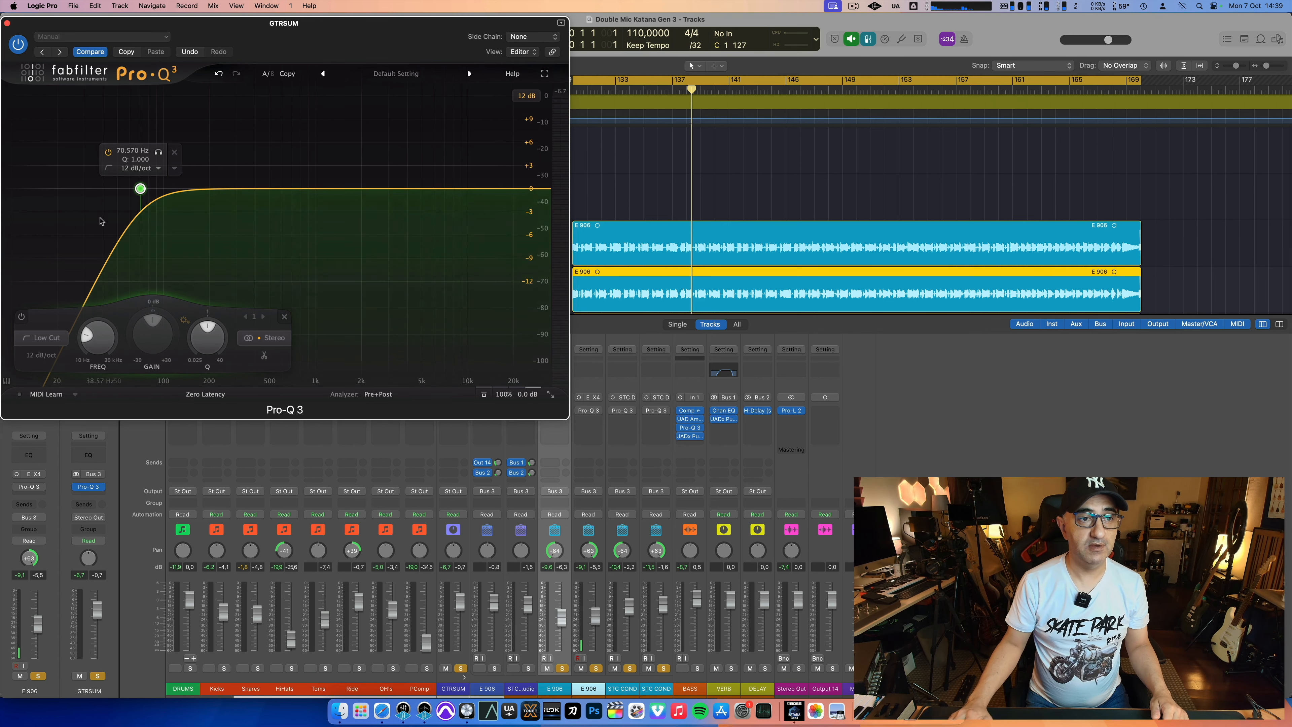
{"action": "left_click", "coordinate": [7, 23]}
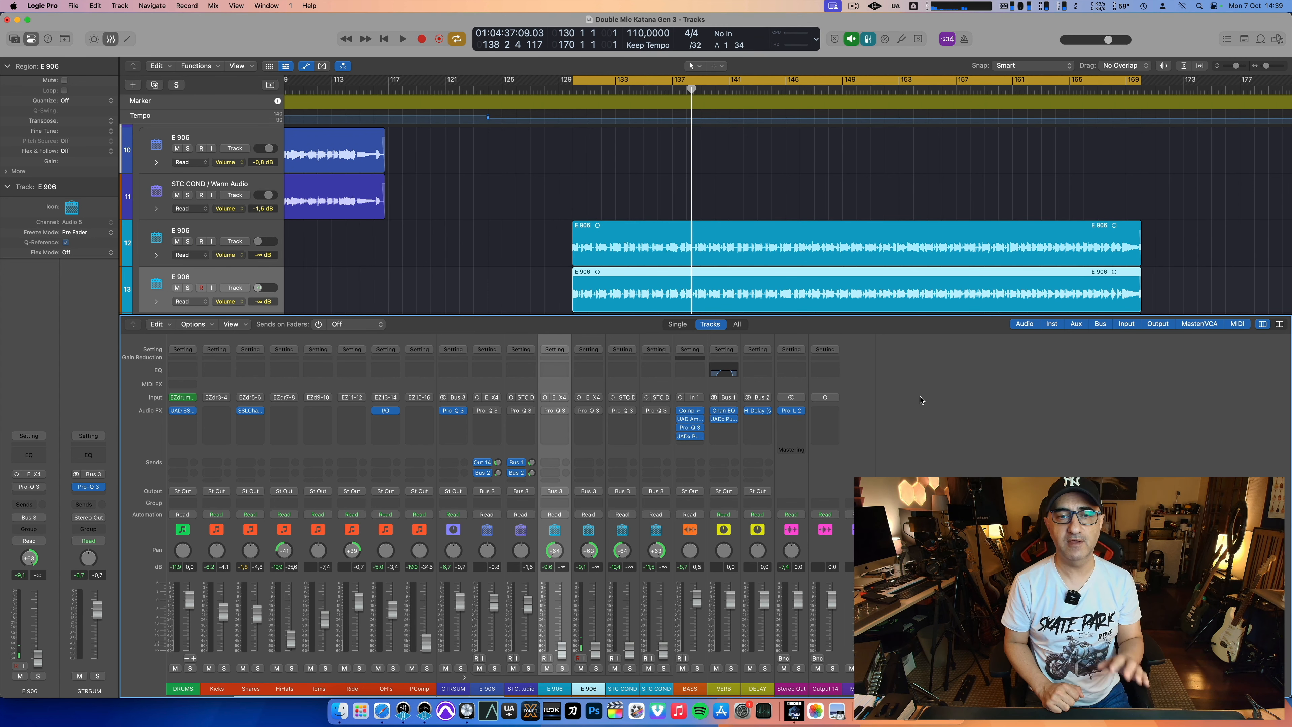
Step: Play the unsoloed mix without guitars, with the STC COND faders raised alone, and with only the E 906 faders up
{"action": "key", "text": "space"}
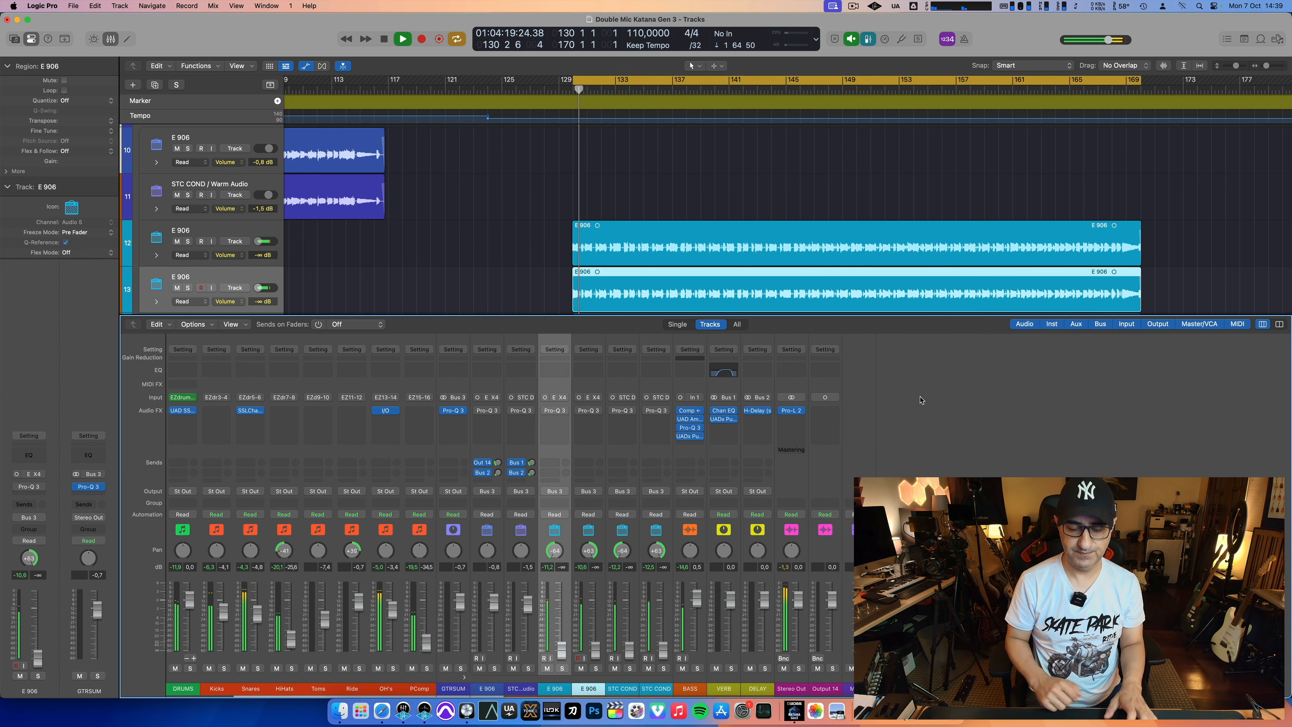
{"action": "key", "text": "space"}
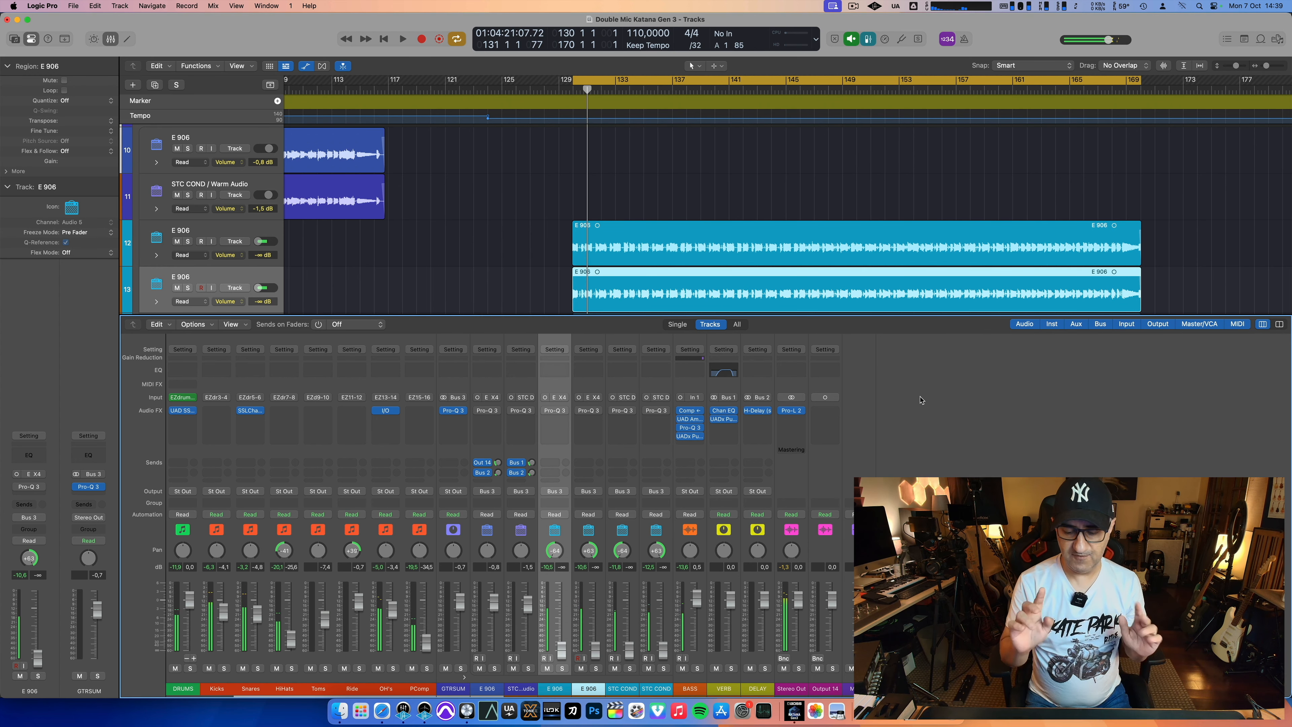
{"action": "key", "text": "space"}
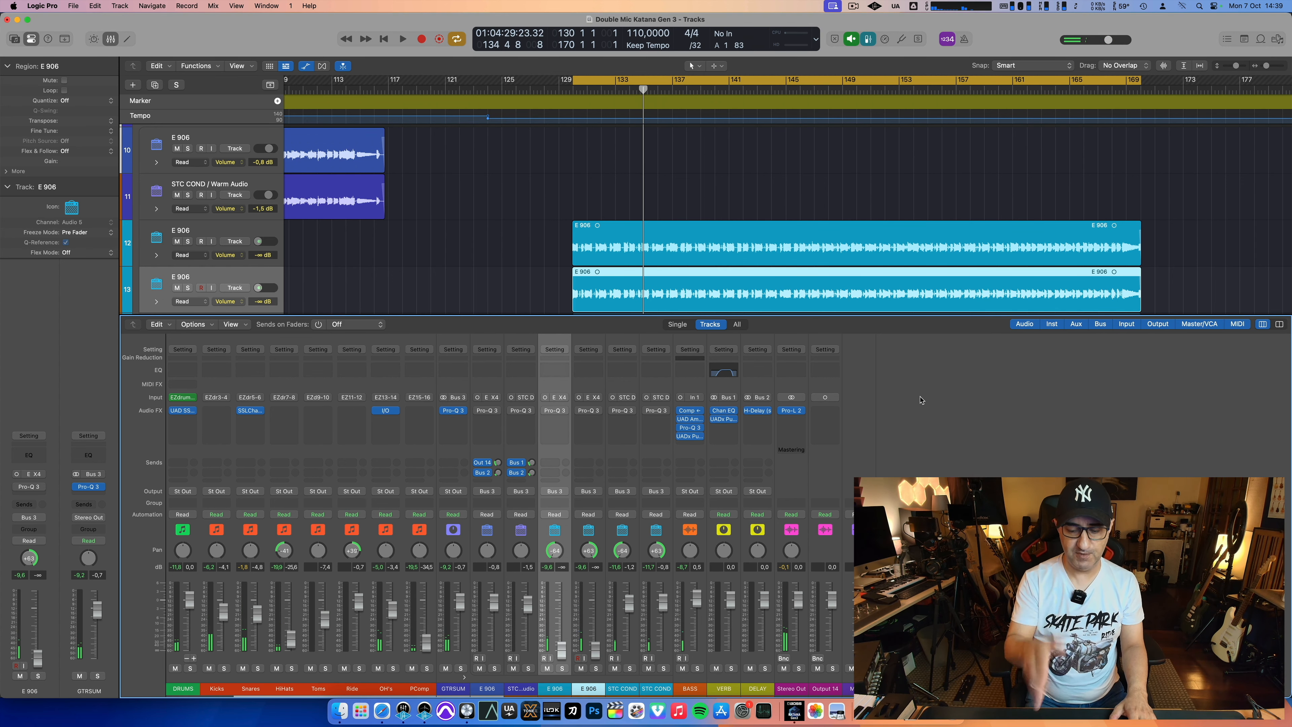
{"action": "key", "text": "space"}
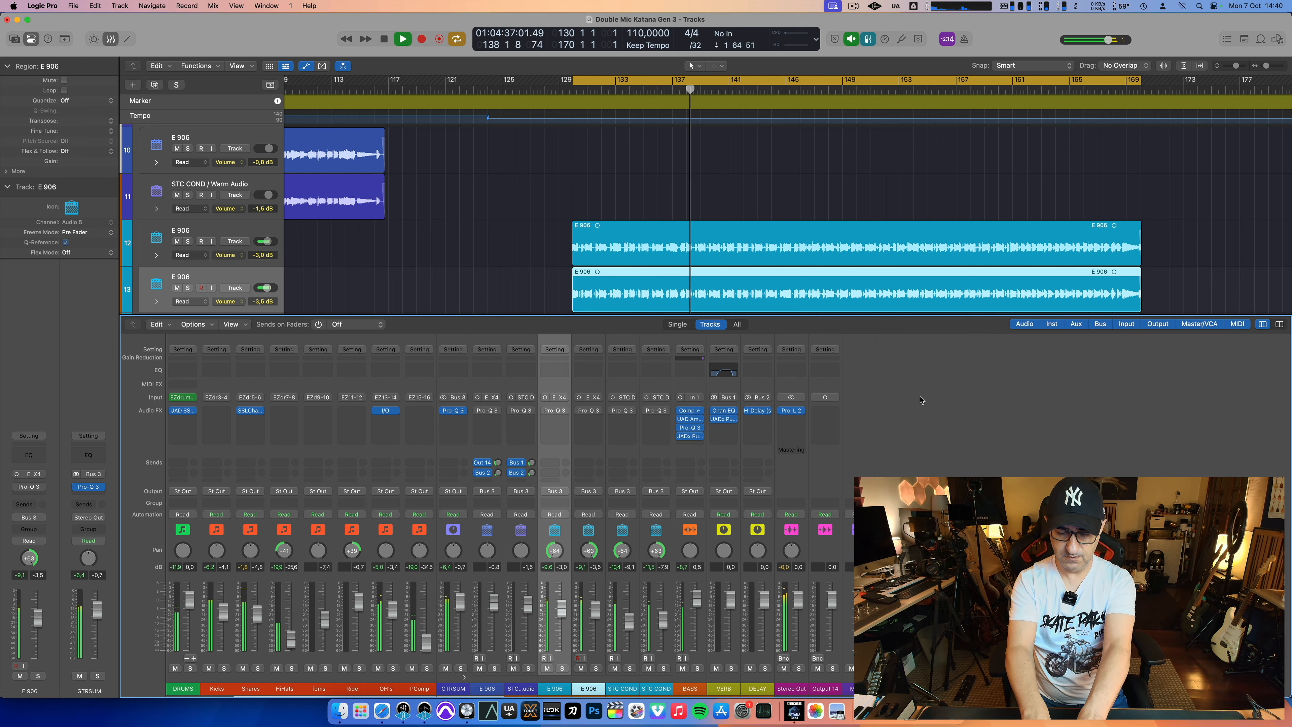
{"action": "key", "text": "space"}
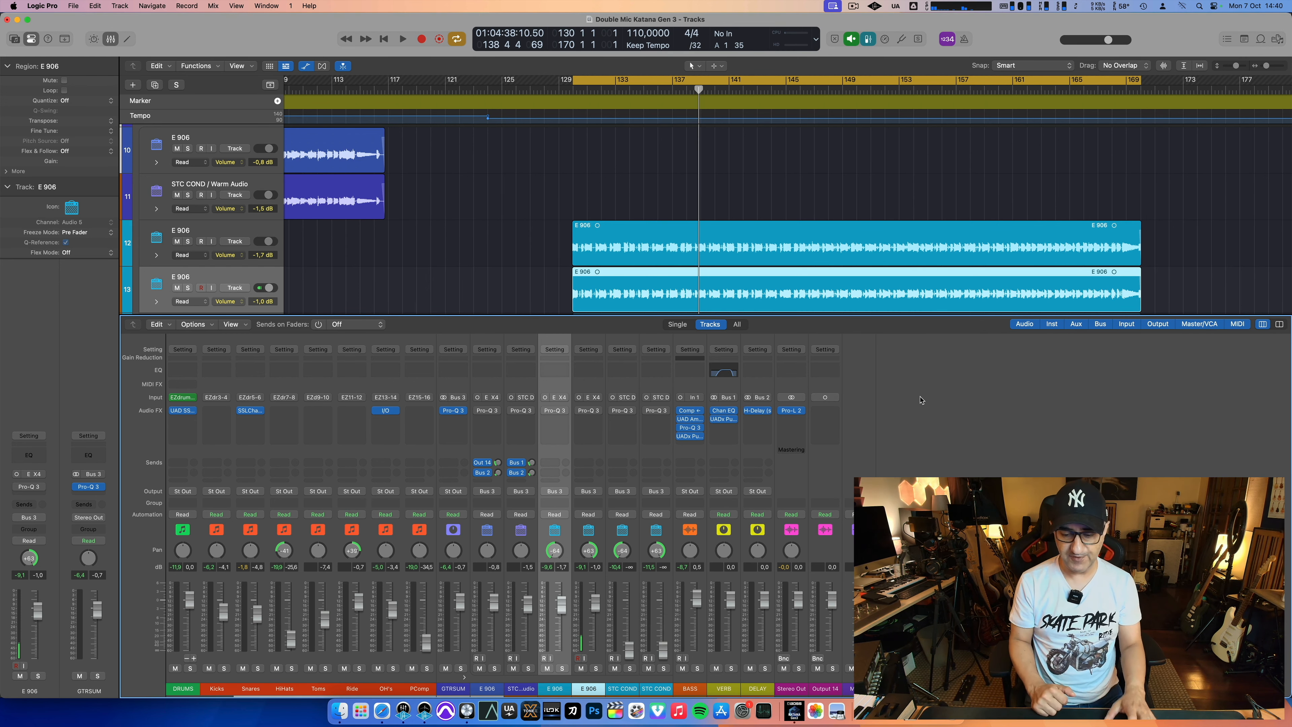
Step: Play the full mix with the E 906 tracks at -5.3 and -4.4 dB and both STC COND at -2.8 dB, switching cycle off before stopping
{"action": "key", "text": "space"}
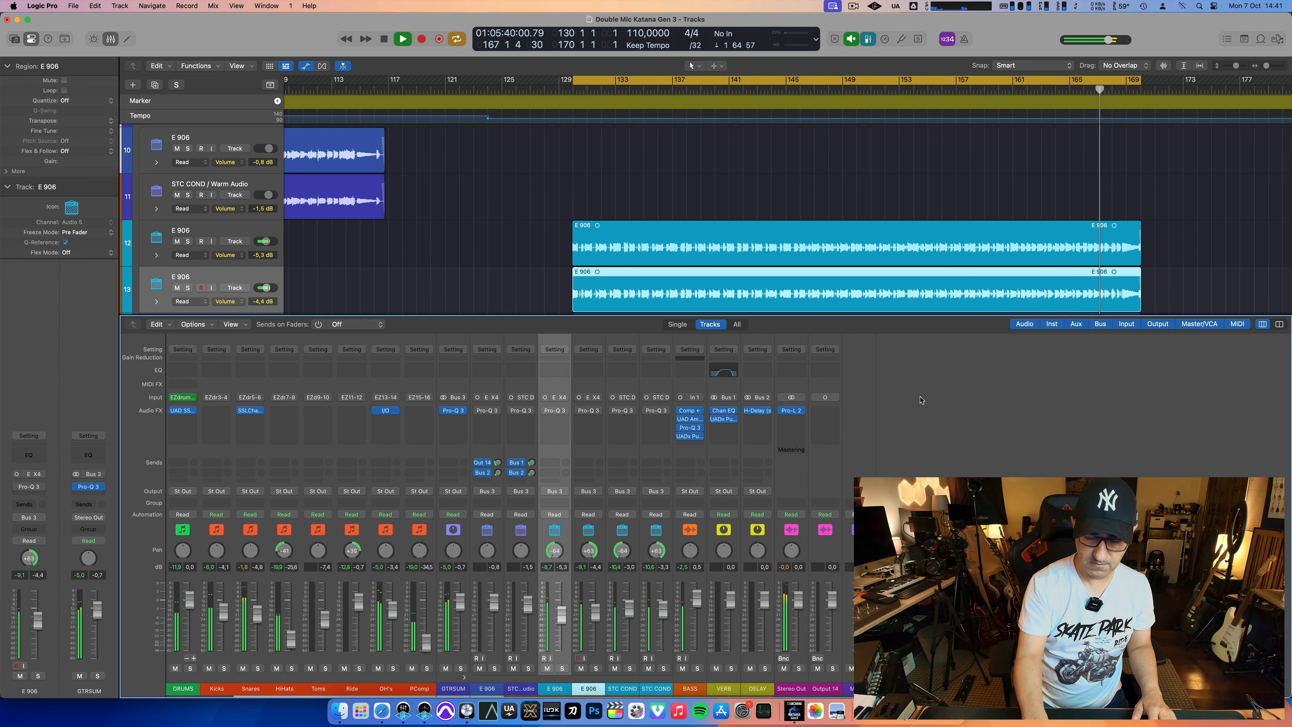
{"action": "key", "text": "c"}
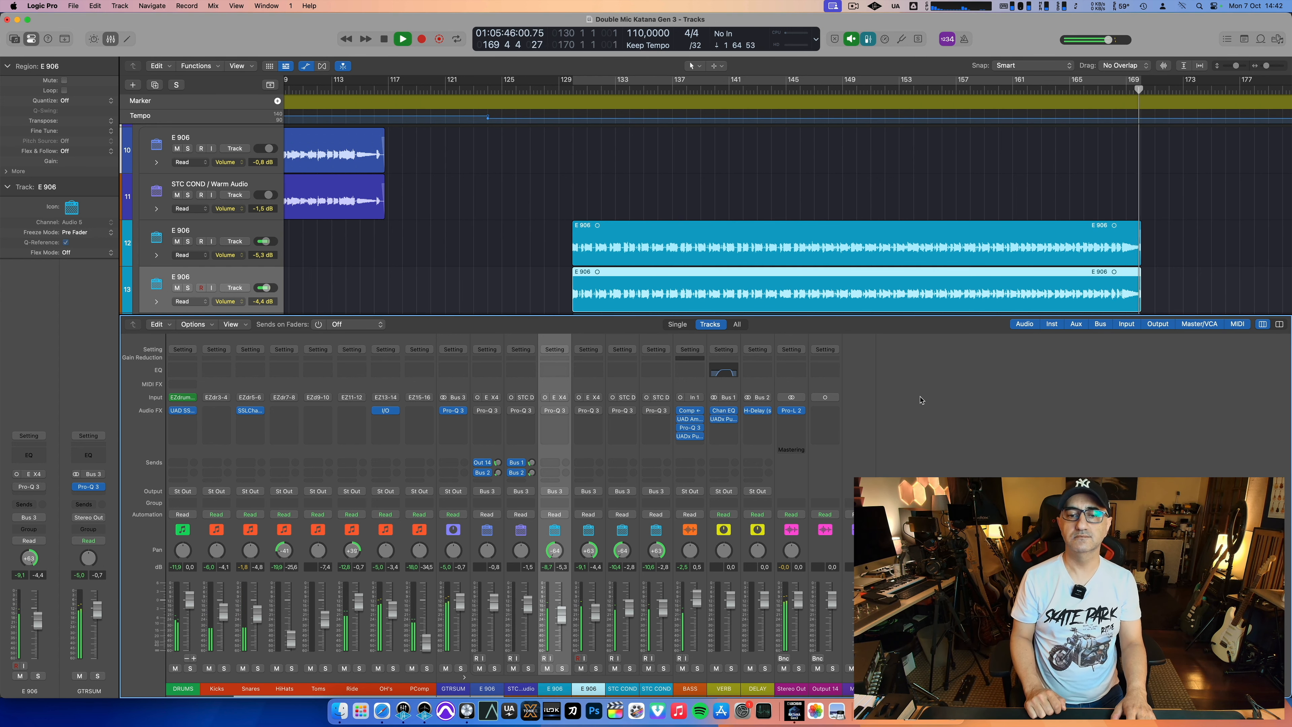
{"action": "key", "text": "space"}
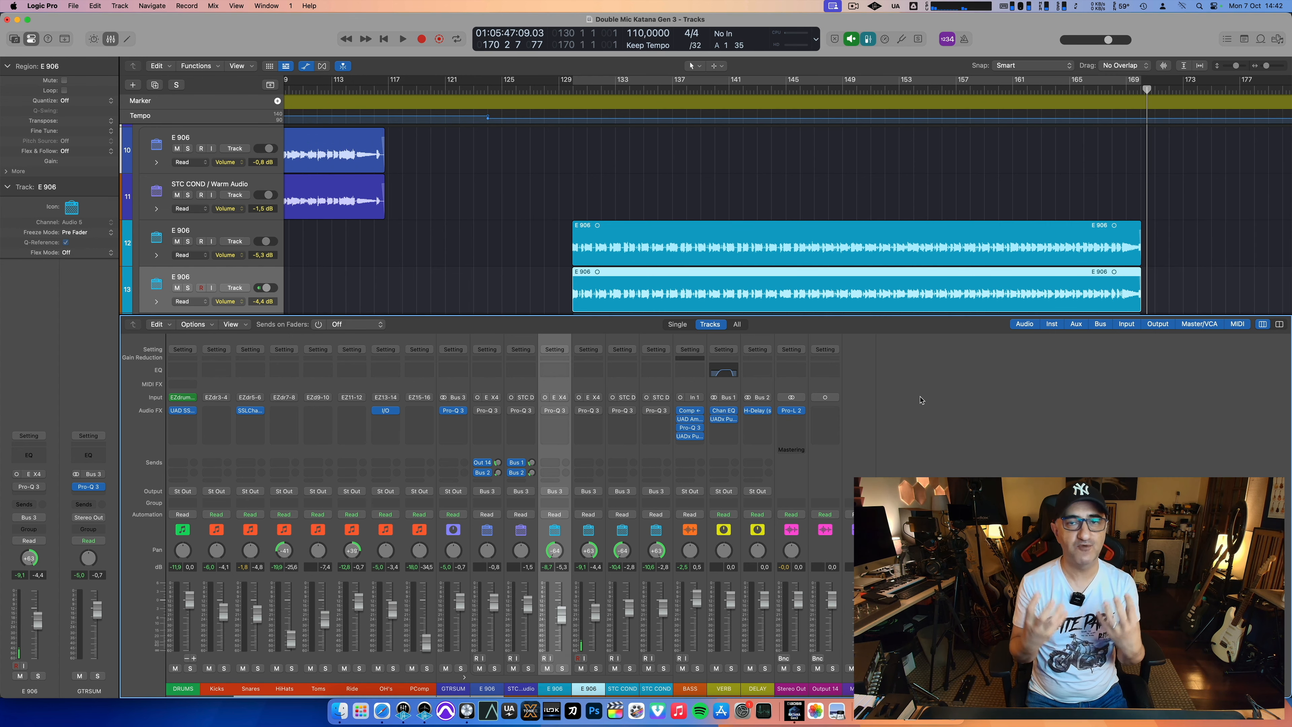
Step: Hide the mixer and trim the silent start and end of the final E 906 and STC COND recordings, keeping bars 274 to 298
{"action": "key", "text": "x"}
{"action": "scroll", "coordinate": [921, 400], "scroll_direction": "right", "scroll_amount": 10}
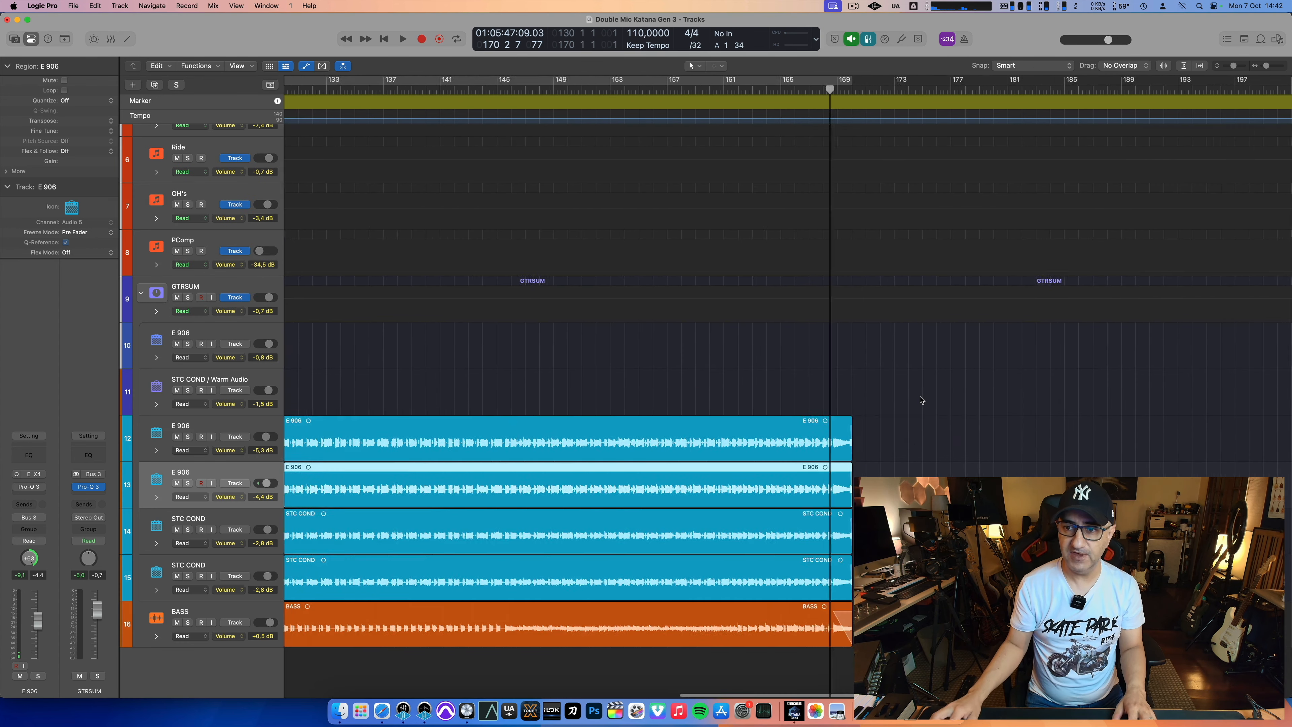
{"action": "scroll", "coordinate": [921, 400], "scroll_direction": "right", "scroll_amount": 4}
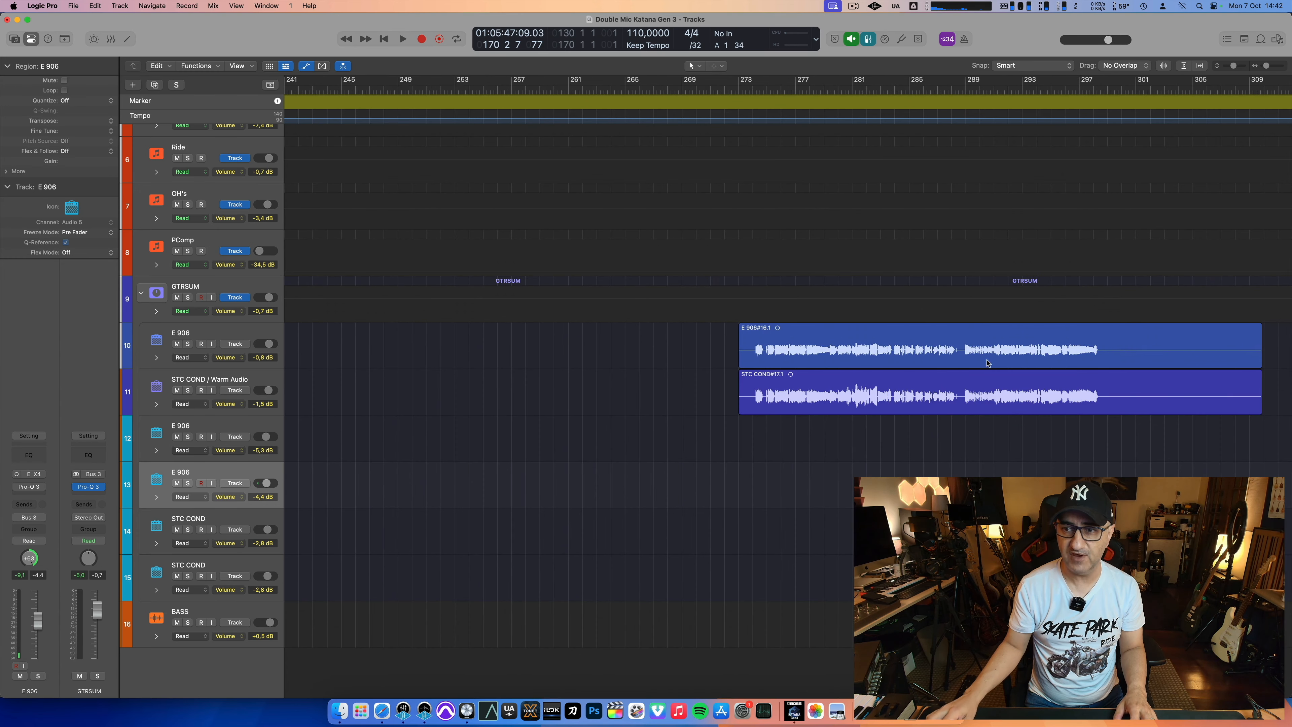
{"action": "left_click_drag", "start_coordinate": [1102, 337], "coordinate": [1268, 408]}
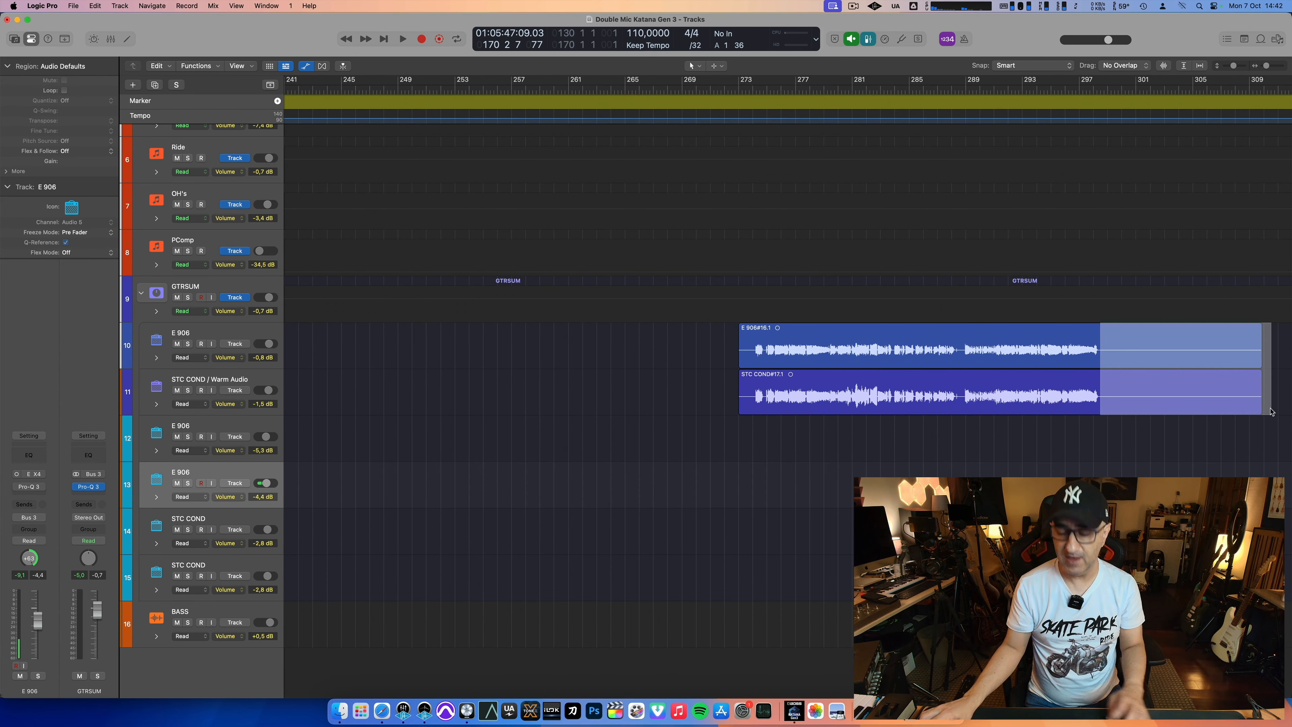
{"action": "key", "text": "Delete"}
{"action": "left_click_drag", "start_coordinate": [747, 375], "coordinate": [715, 420]}
{"action": "key", "text": "Delete"}
Step: Set the cycle range to the trimmed regions, from bar 274 to bar 298 beat 3, and play them with the timeline zoomed in
{"action": "left_click_drag", "start_coordinate": [755, 83], "coordinate": [1098, 81]}
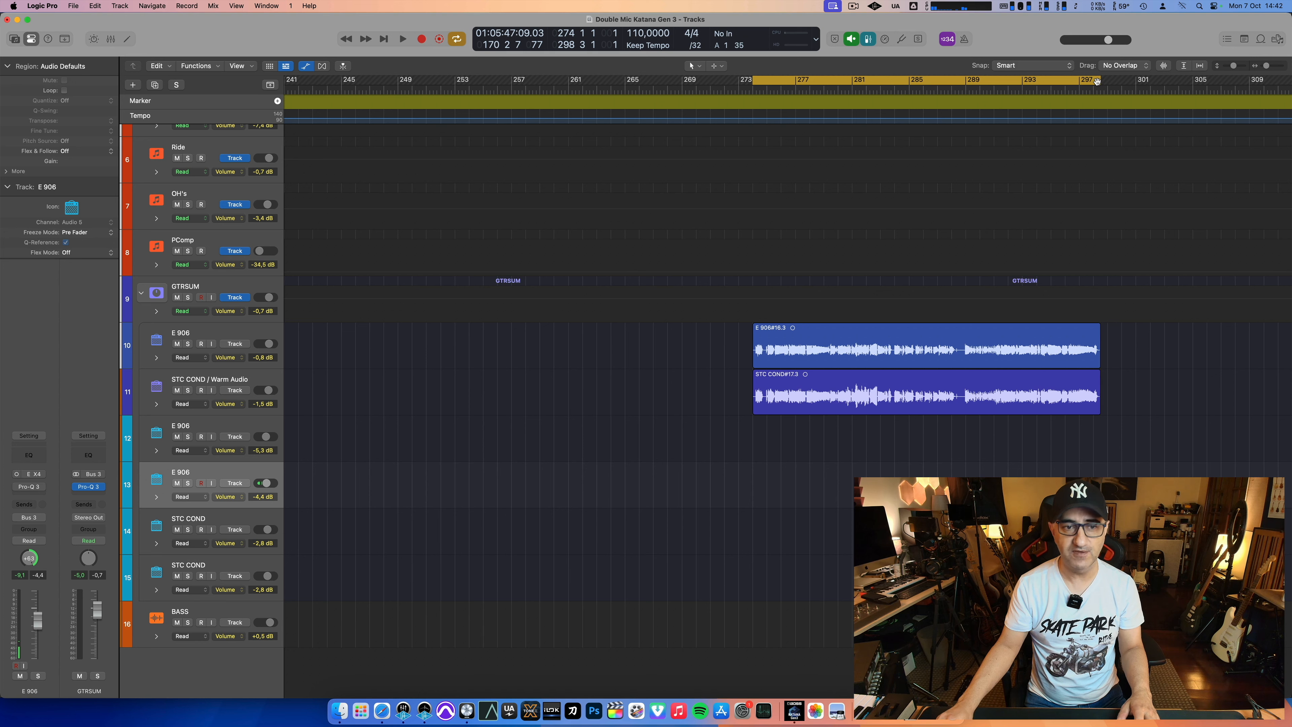
{"action": "key", "text": "space"}
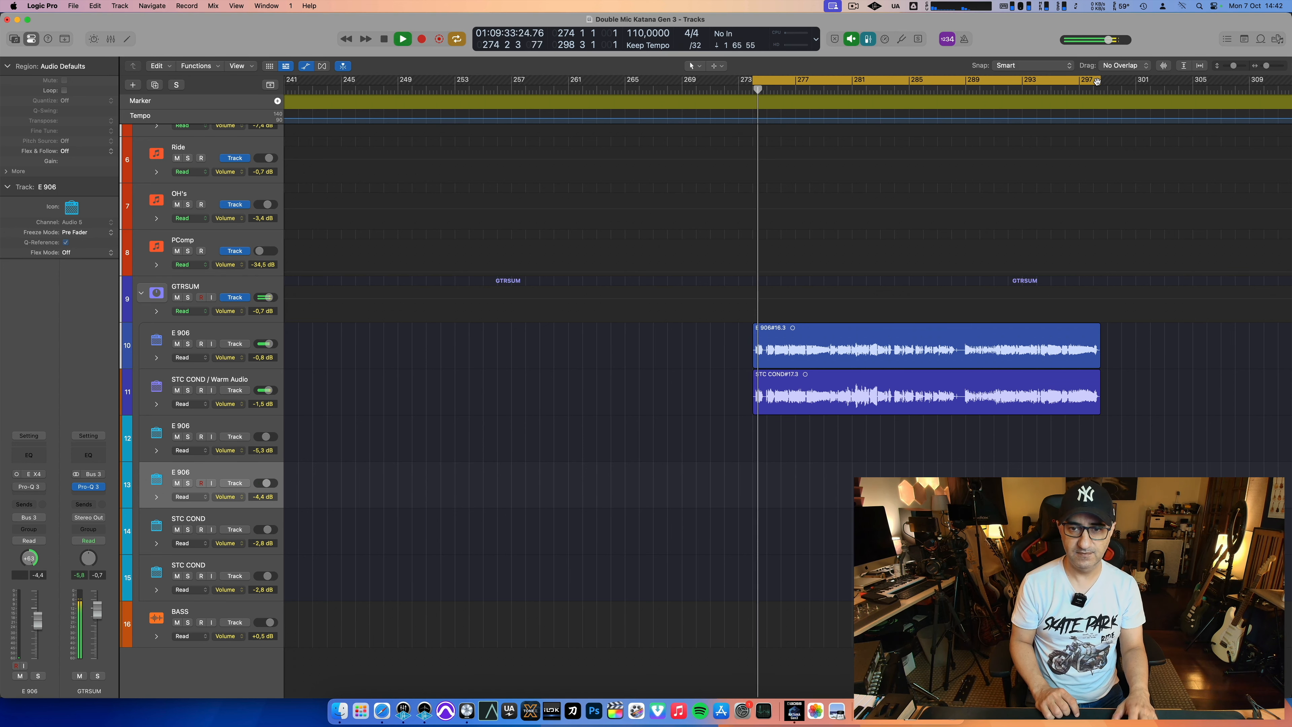
{"action": "key", "text": "super+Right"}
{"action": "key", "text": "super+Right"}
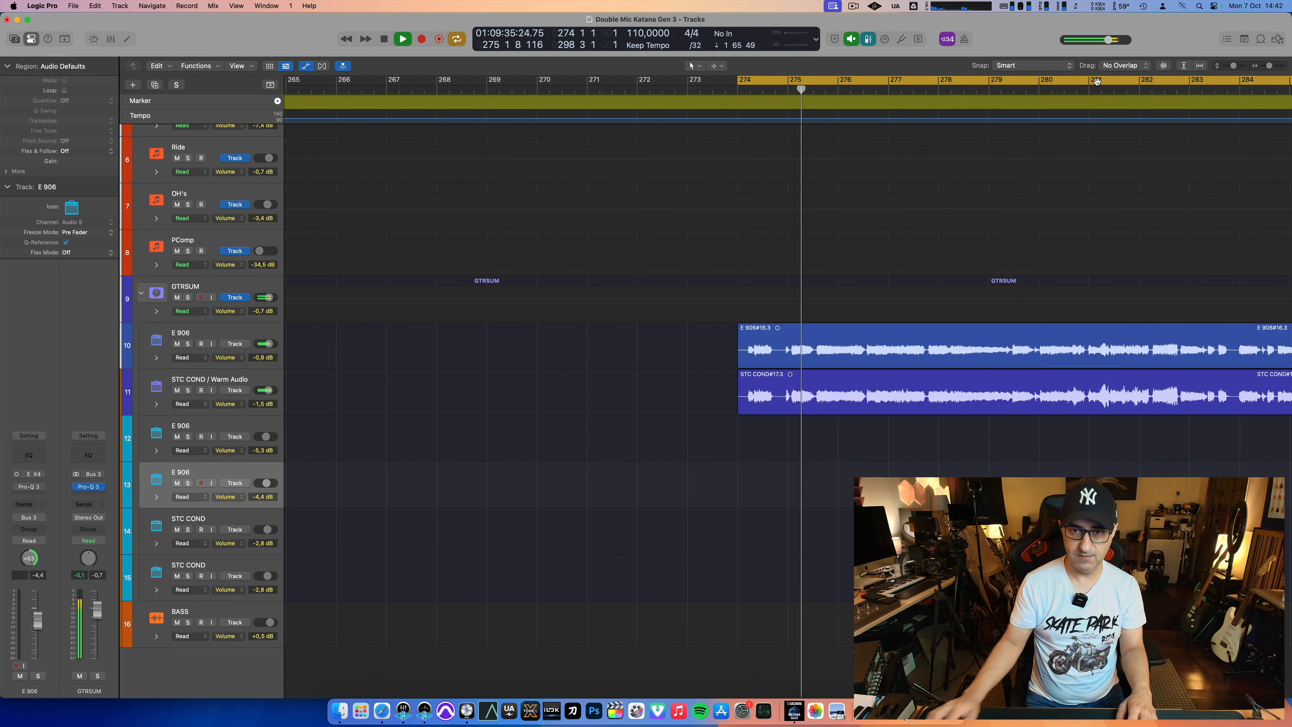
Step: Trim the starts of both final E 906 and STC COND regions to just after bar 274, and stop playback
{"action": "mouse_move", "coordinate": [739, 409]}
{"action": "left_mouse_down"}
{"action": "mouse_move", "coordinate": [710, 409]}
{"action": "mouse_move", "coordinate": [743, 409]}
{"action": "left_mouse_up"}
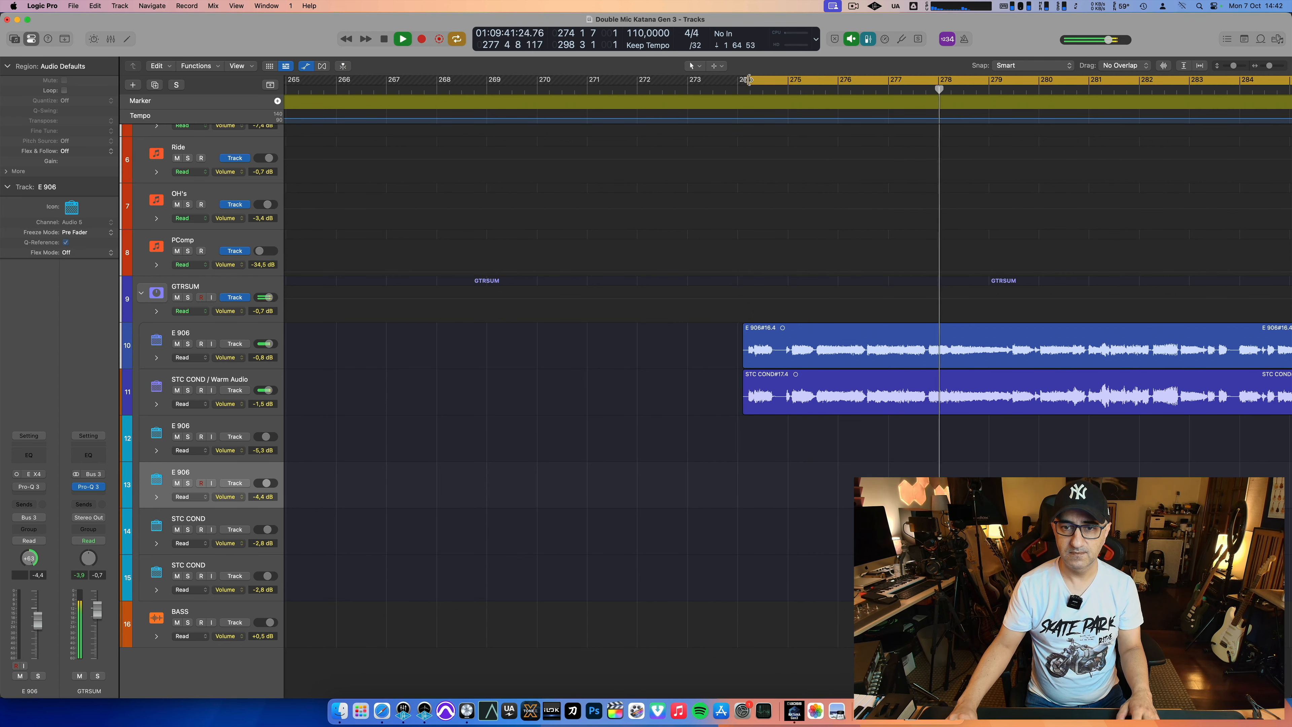
{"action": "scroll", "coordinate": [740, 432], "scroll_direction": "right", "scroll_amount": 5}
{"action": "key", "text": "space"}
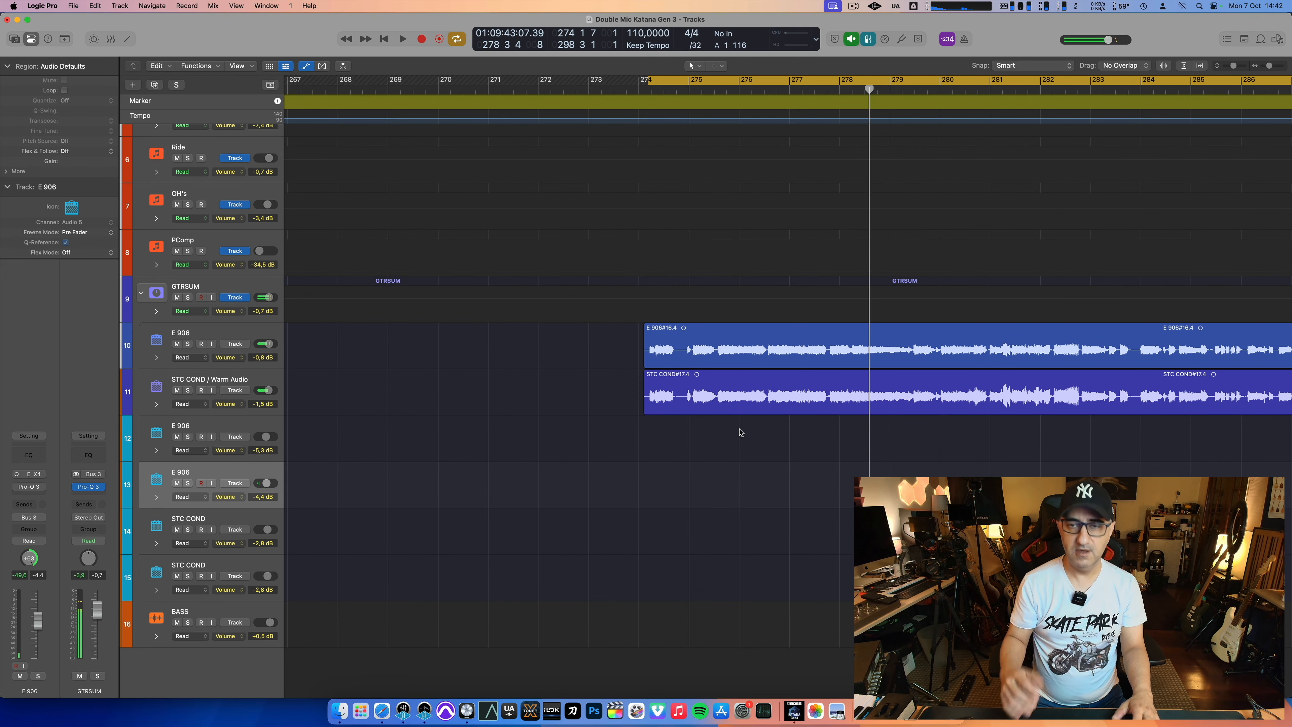
{"action": "key", "text": "x"}
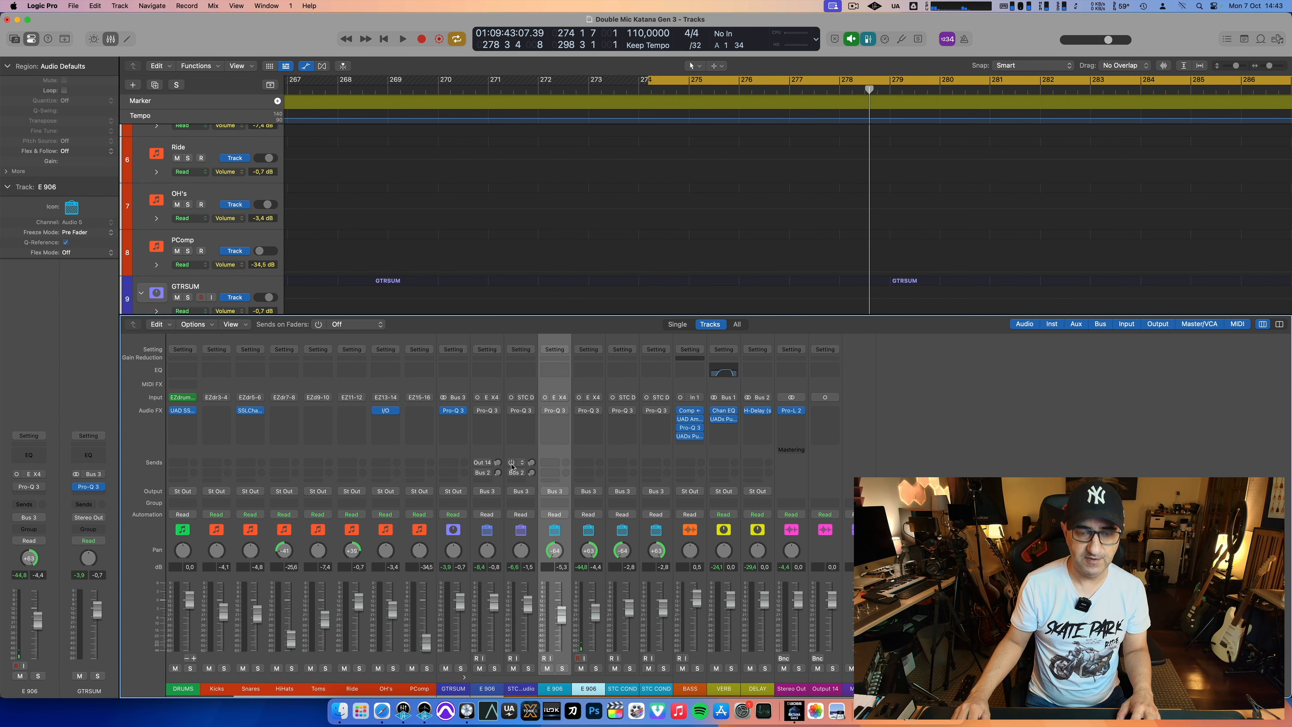
{"action": "key", "text": "x"}
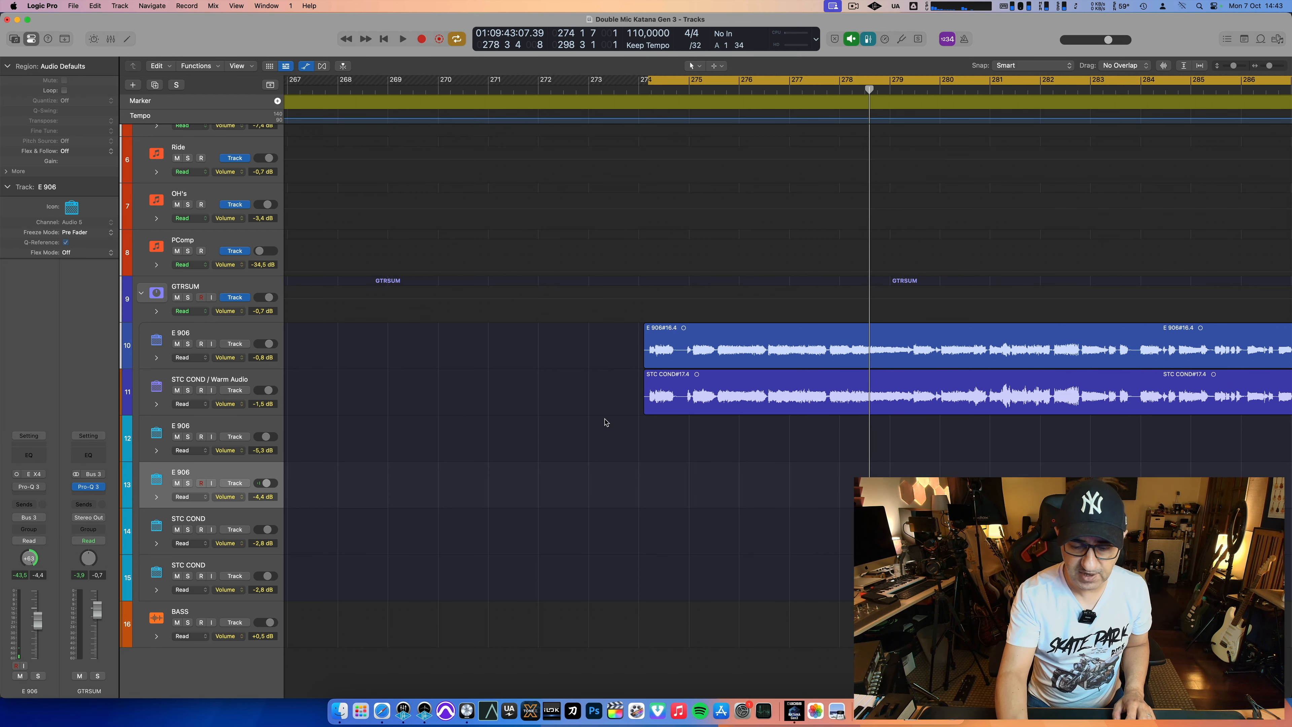
Step: Solo the E 906 track holding the final recording and play it alone from bar 274
{"action": "key", "text": "s"}
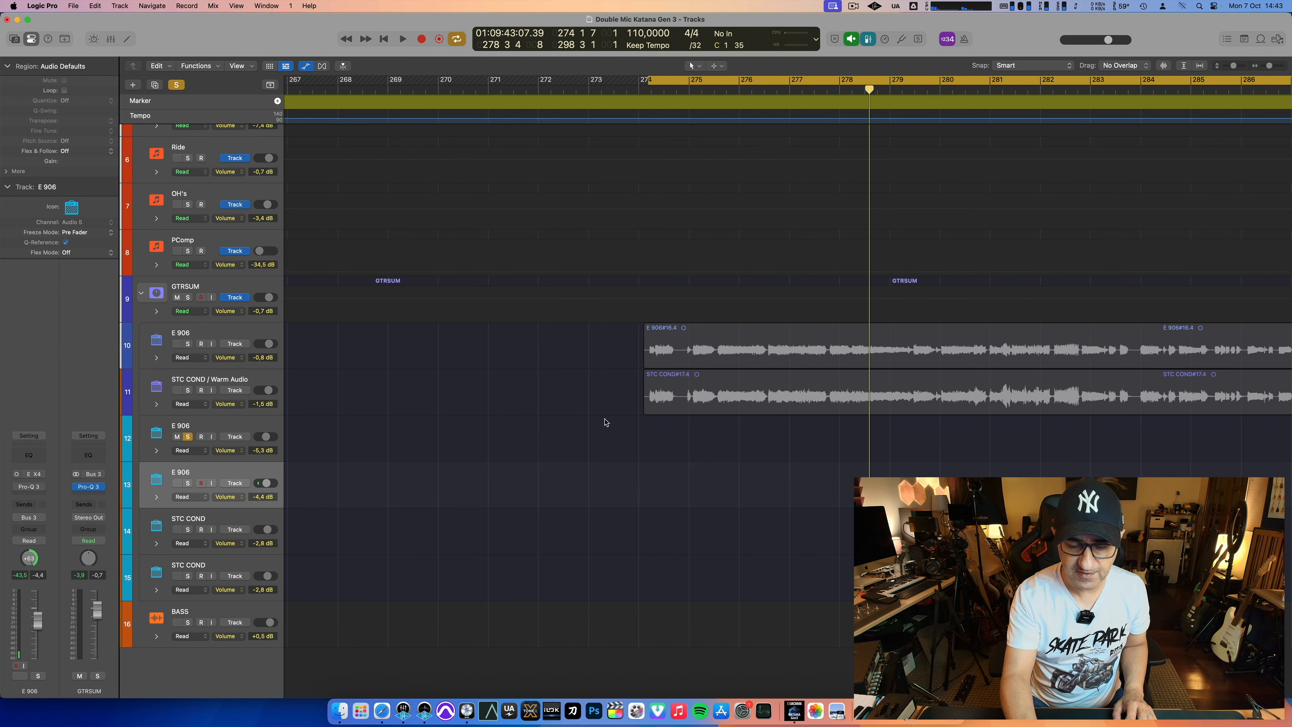
{"action": "key", "text": "s"}
{"action": "key", "text": "s"}
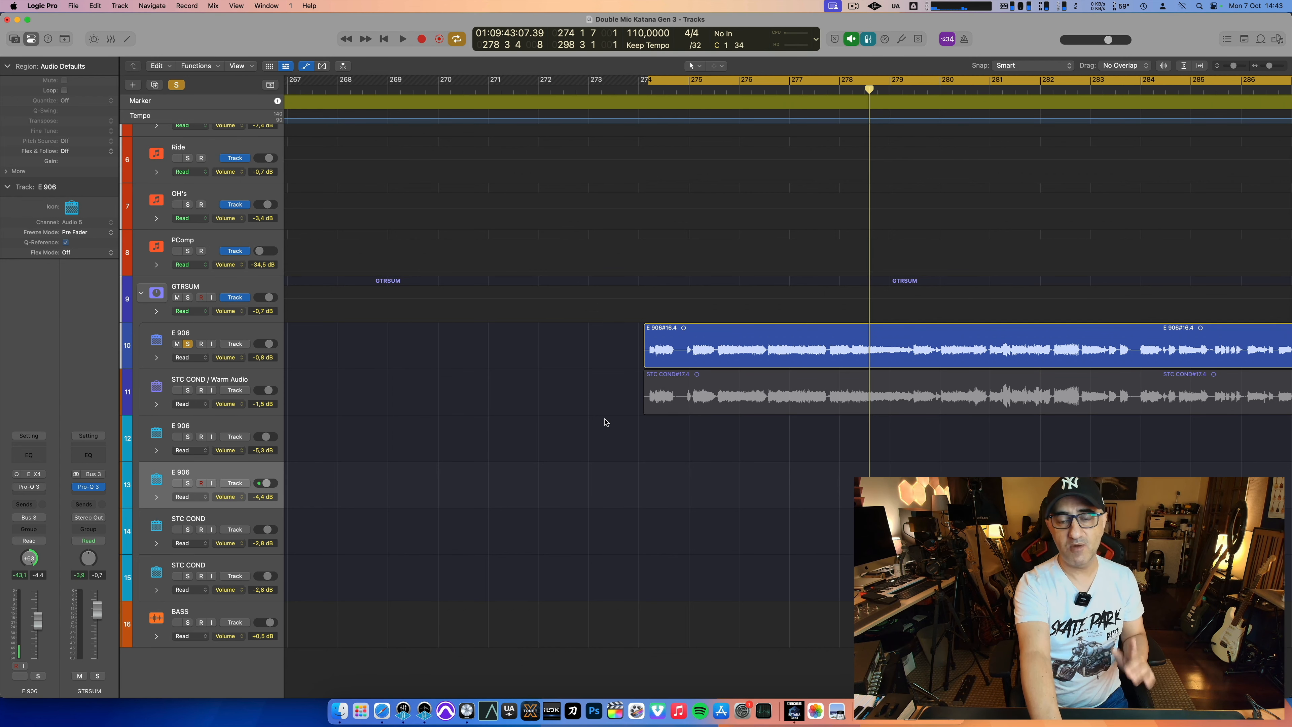
{"action": "key", "text": "shift+space"}
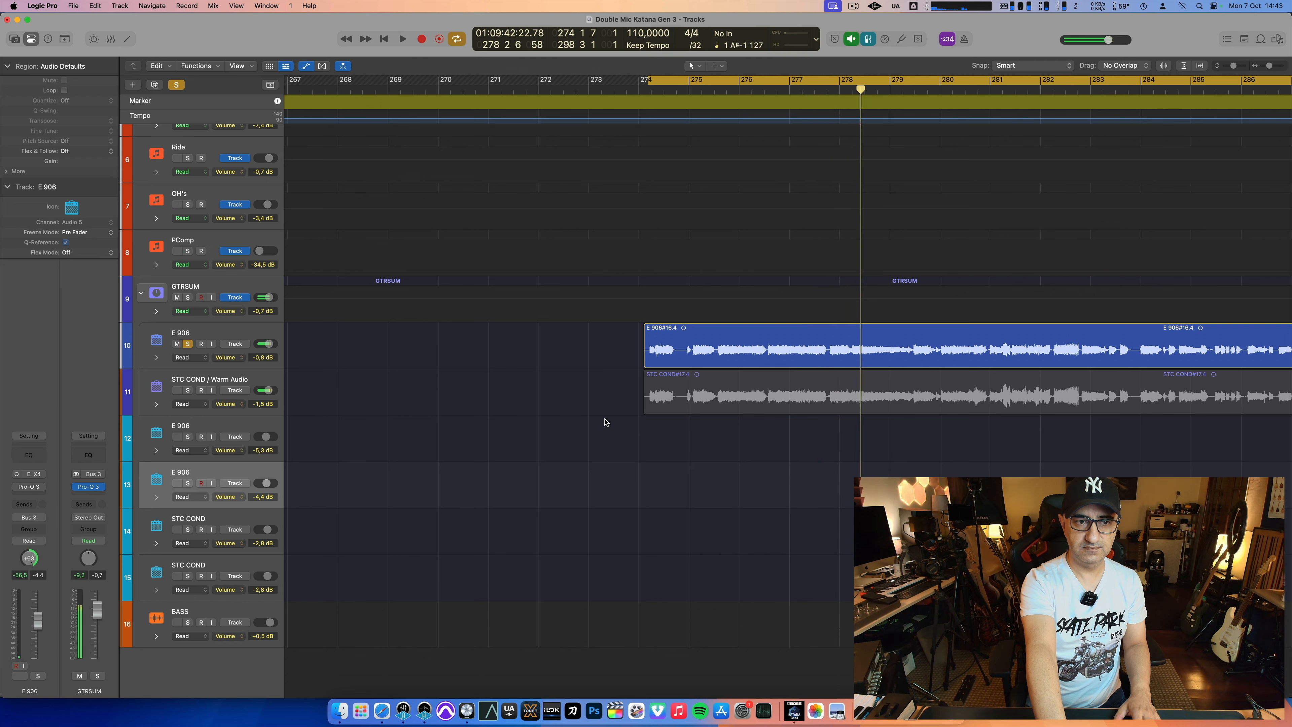
{"action": "key", "text": "space"}
Step: Solo STC COND / Warm Audio instead of the E 906 and play the final recording with its full length in view
{"action": "key", "text": "s"}
{"action": "key", "text": "s"}
{"action": "key", "text": "space"}
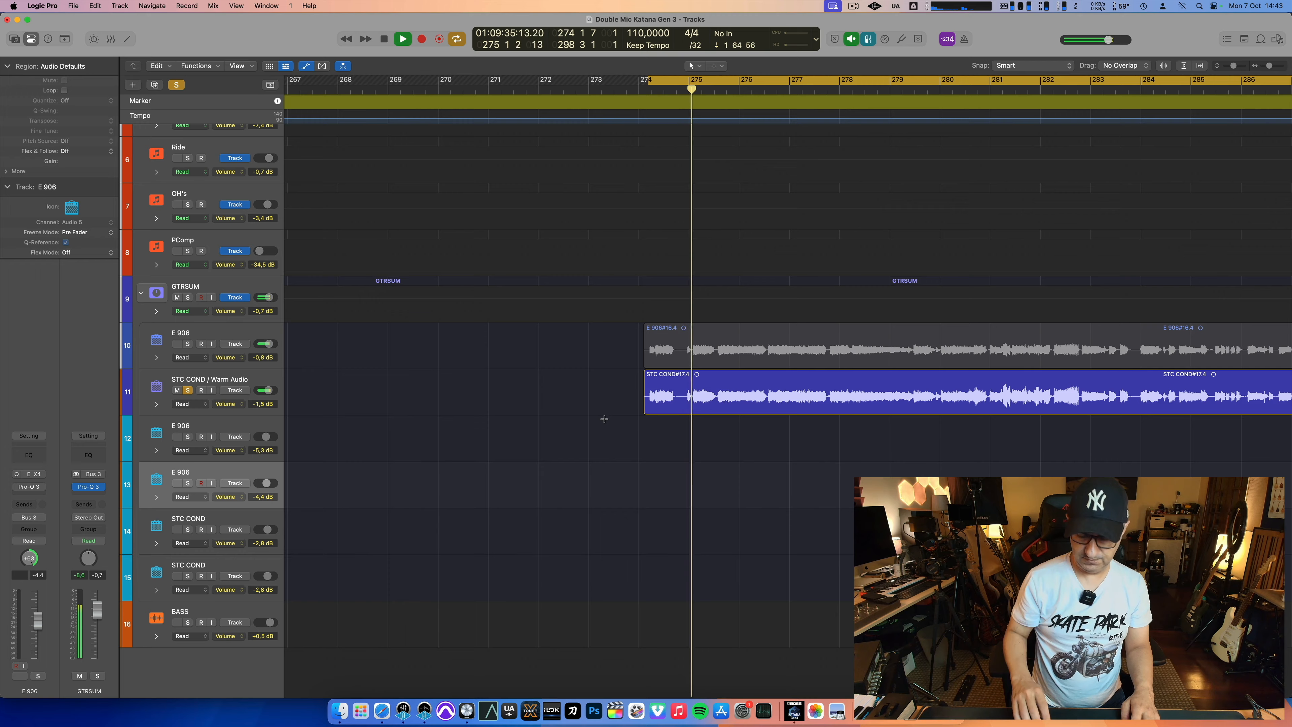
{"action": "key", "text": "super+Left"}
{"action": "key", "text": "super+Left"}
{"action": "key", "text": "super+Left"}
{"action": "key", "text": "super+Left"}
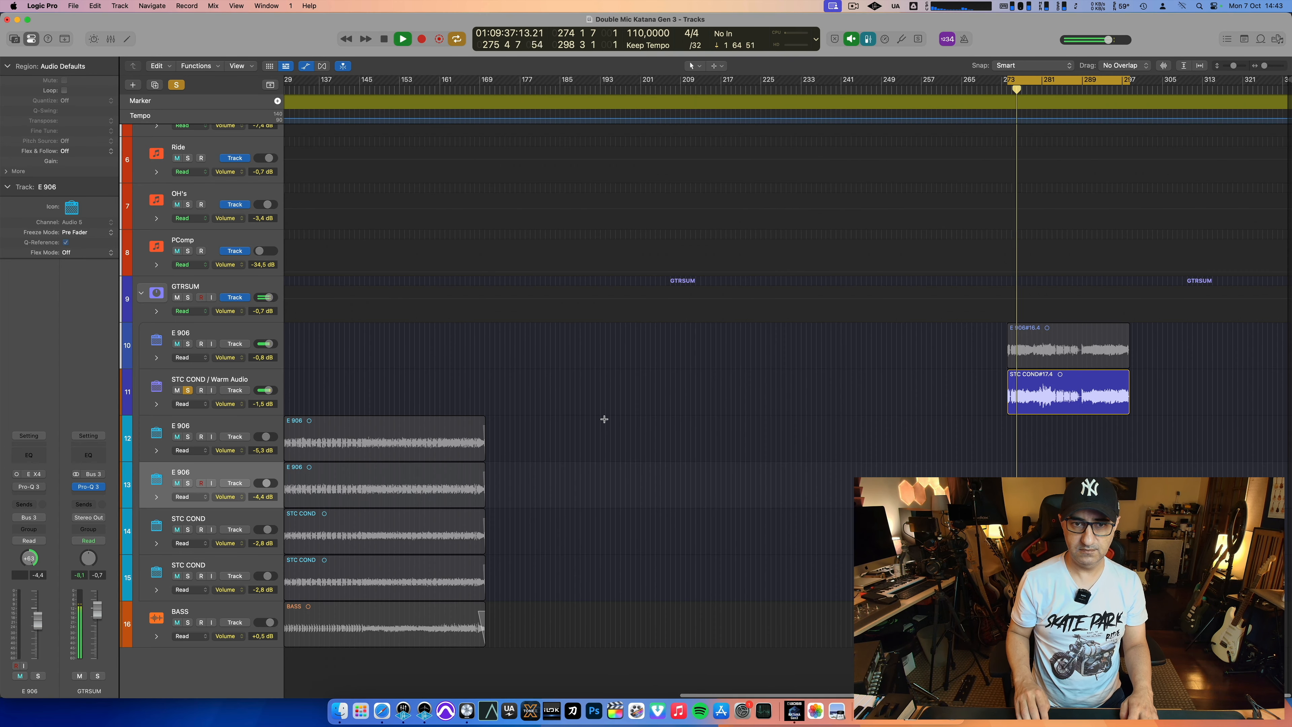
{"action": "key", "text": "super+Right"}
{"action": "key", "text": "super+Right"}
{"action": "key", "text": "super+Right"}
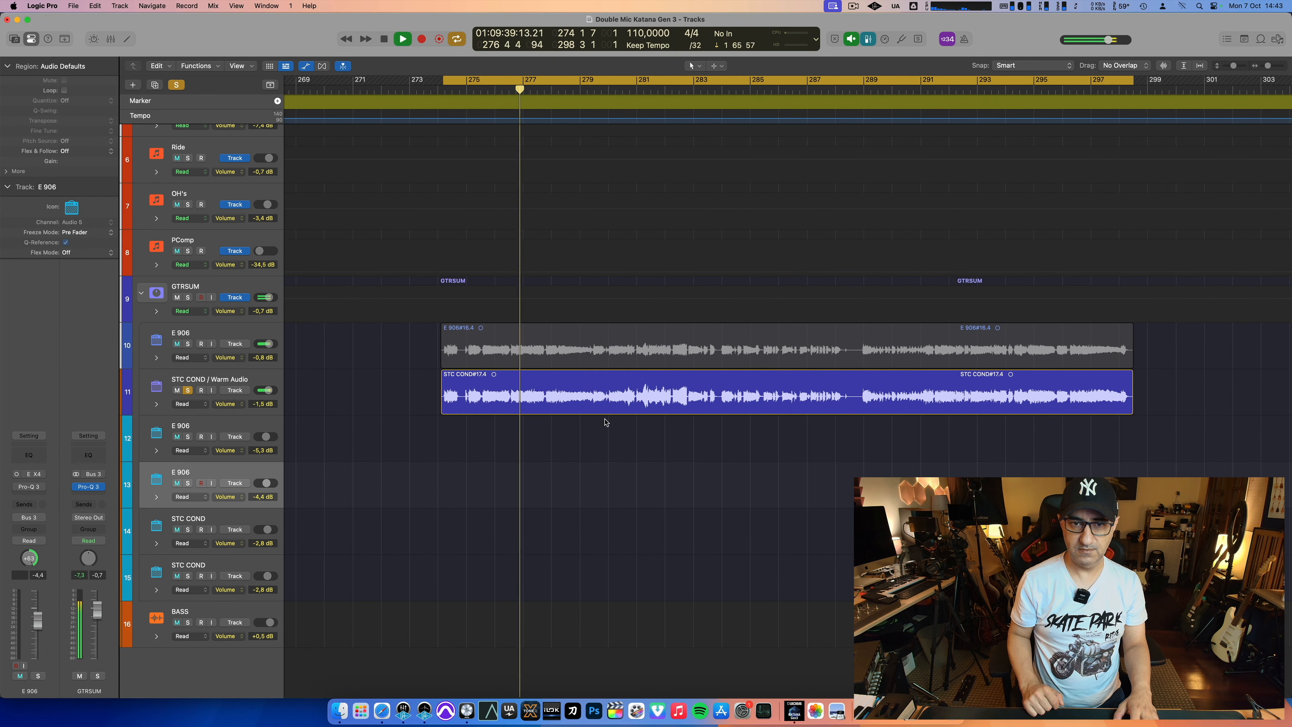
Step: Compare the blend with each mic alone, with E 906 at -2.9 dB and STC COND / Warm Audio at -2.3 dB, leaving both soloed
{"action": "key", "text": "space"}
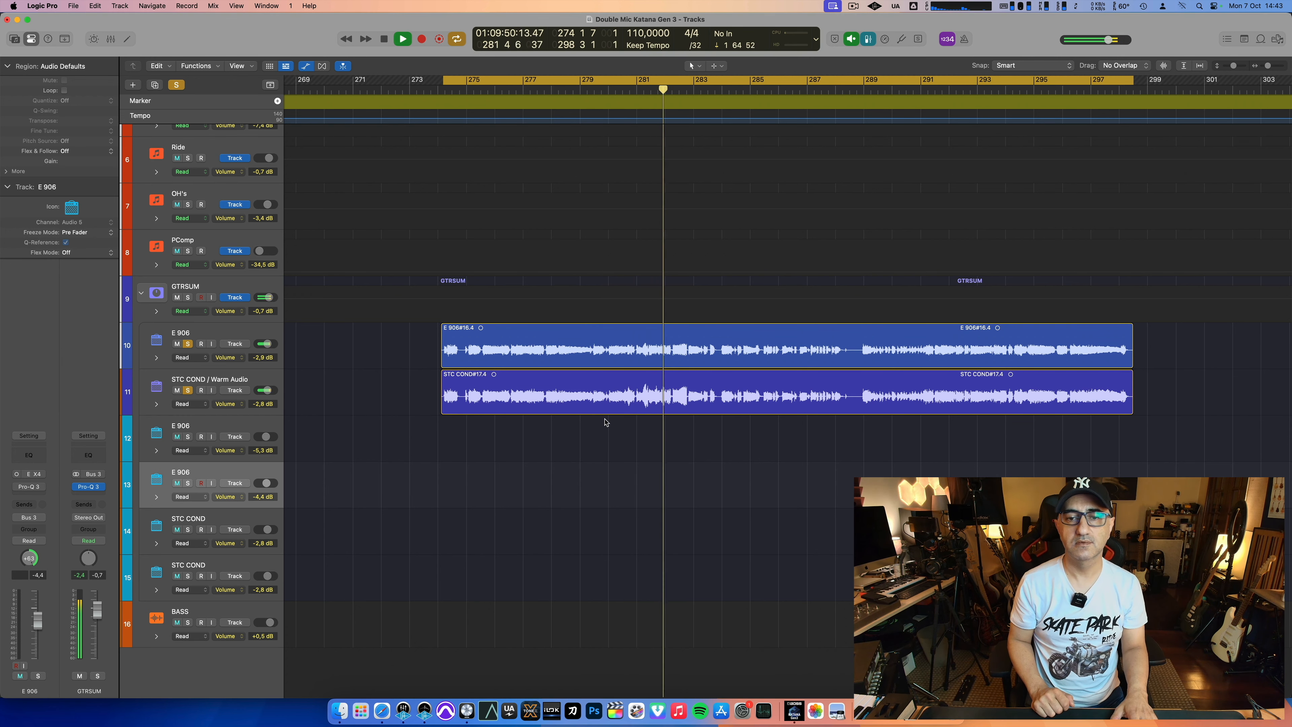
{"action": "key", "text": "s"}
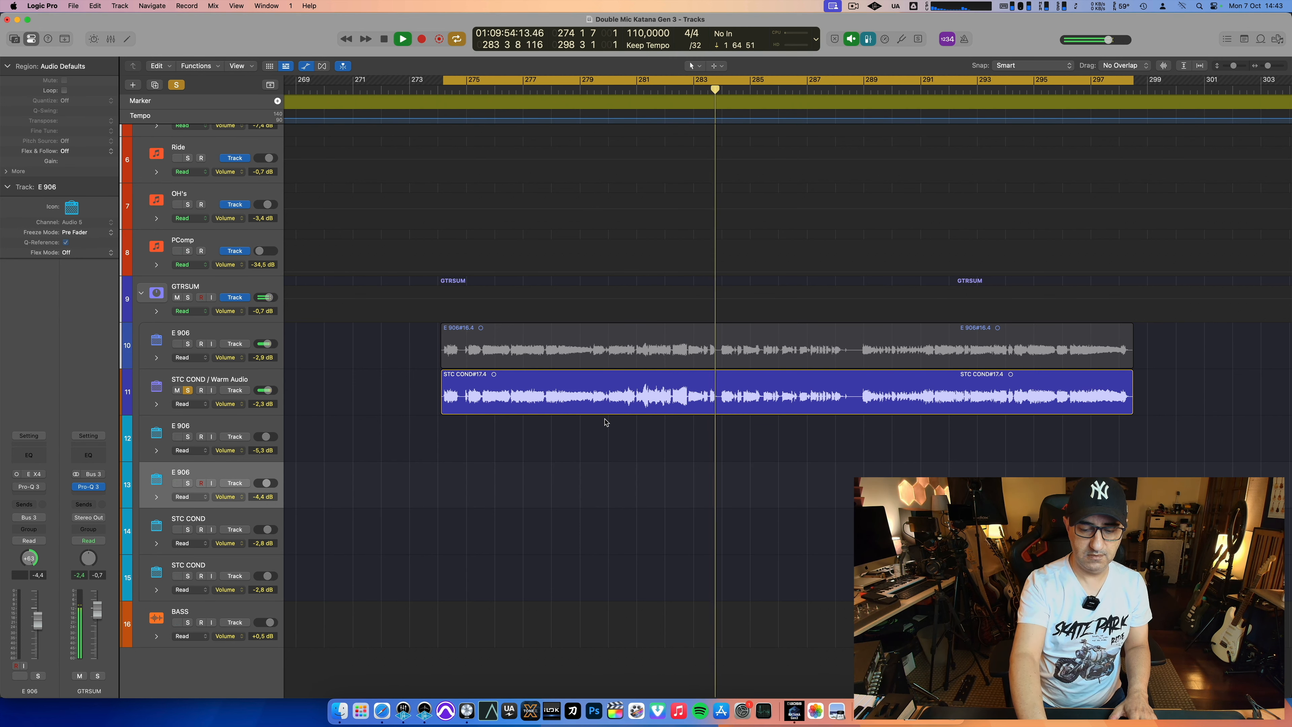
{"action": "key", "text": "s"}
{"action": "key", "text": "s"}
{"action": "key", "text": "space"}
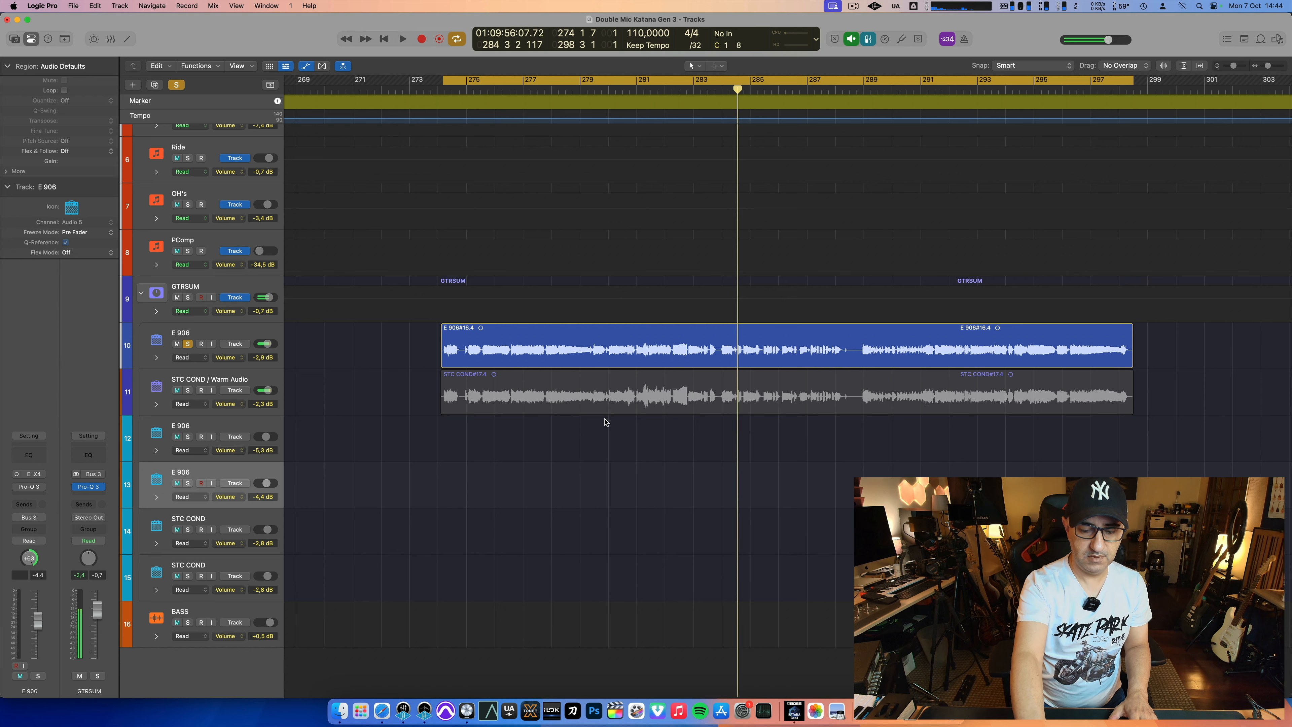
{"action": "key", "text": "s"}
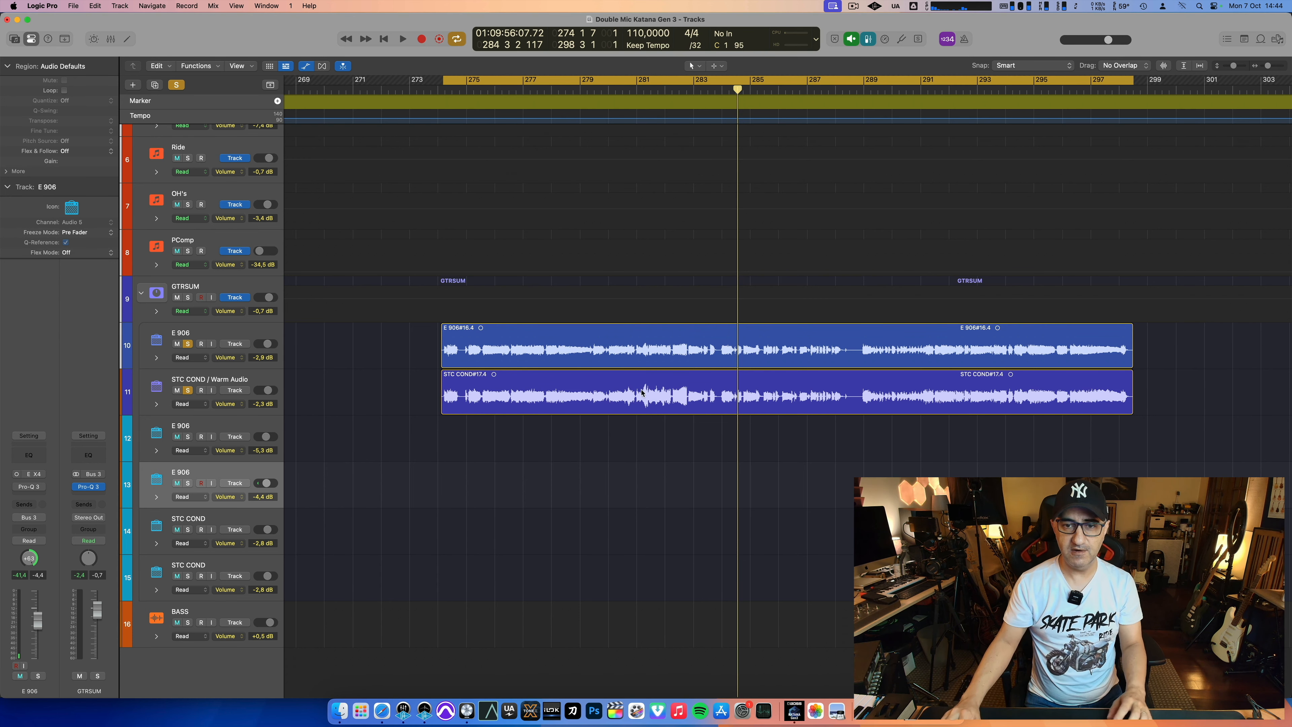
Step: Switch cycle off and play from just before bar 281 with only the E 906 soloed
{"action": "left_click", "coordinate": [652, 83]}
{"action": "left_click", "coordinate": [651, 89]}
{"action": "left_click", "coordinate": [635, 88]}
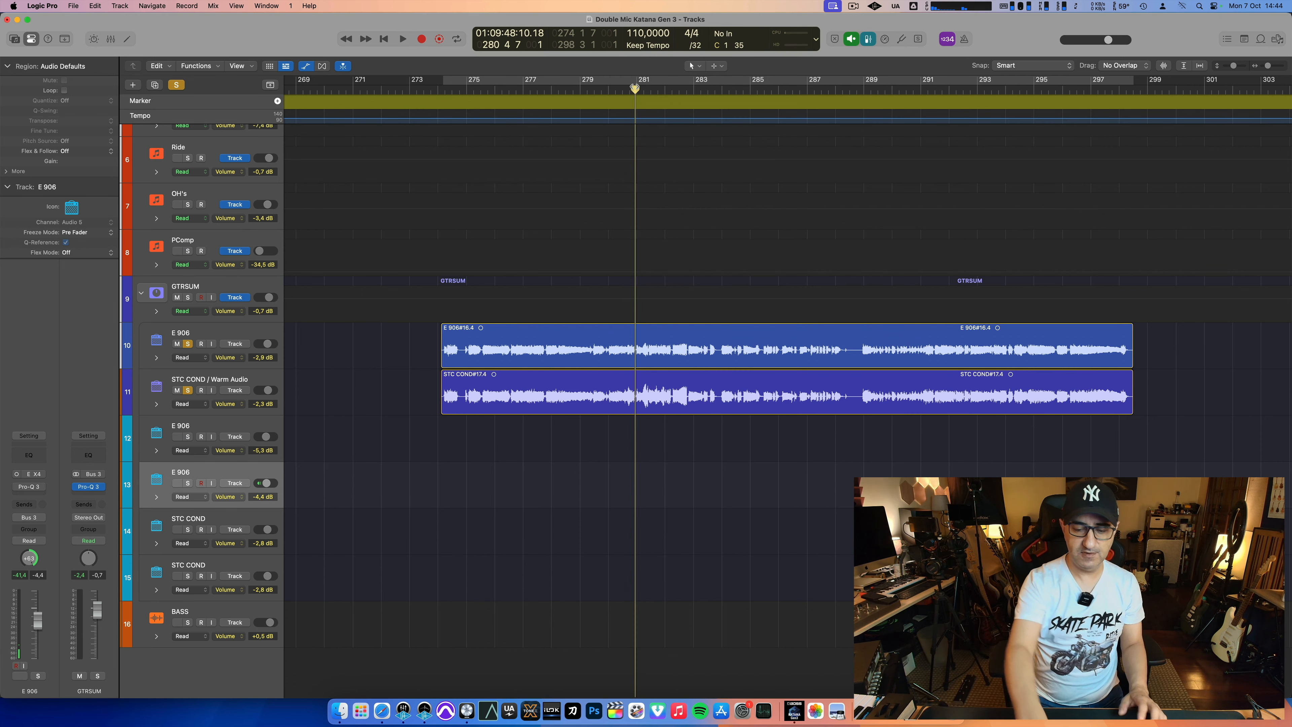
{"action": "key", "text": "s"}
{"action": "key", "text": "space"}
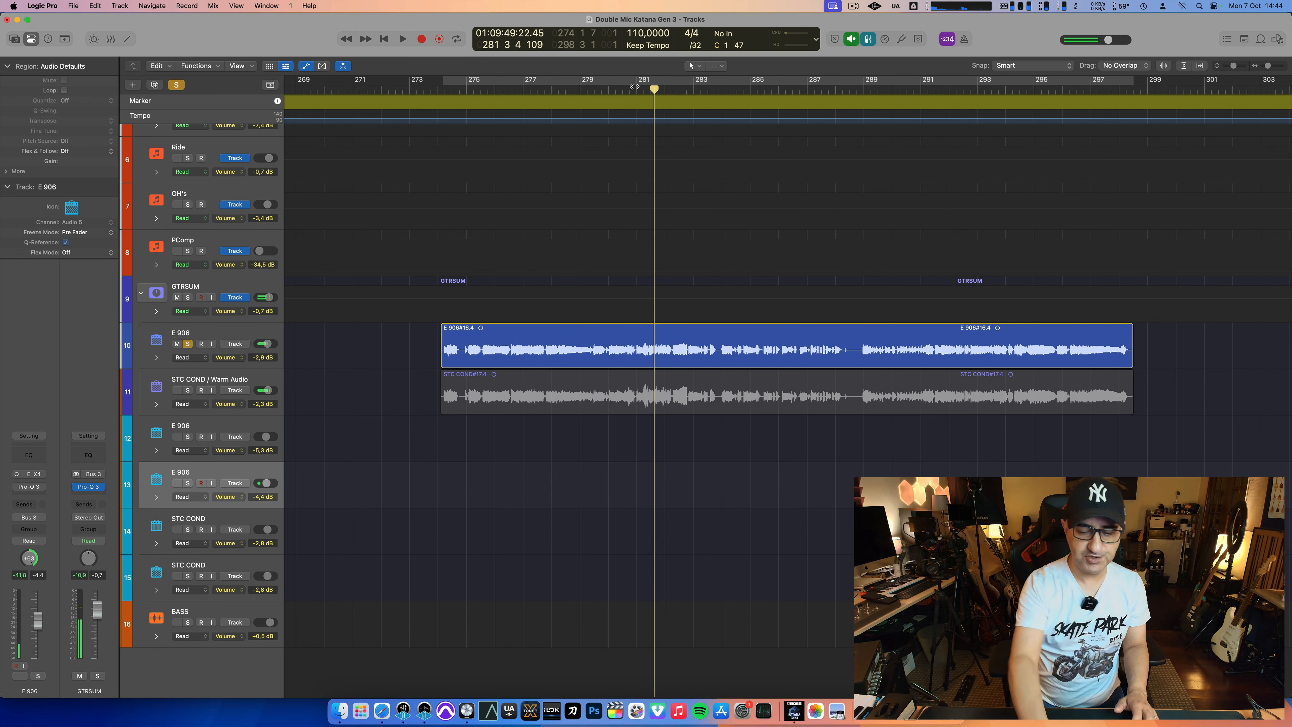
Step: Play on from around bar 281 with both mics soloed, E 906 at -3.0 dB and STC COND / Warm Audio at -4.5 dB
{"action": "key", "text": "Down"}
{"action": "left_click", "coordinate": [636, 86]}
{"action": "key", "text": "space"}
{"action": "key", "text": "space"}
{"action": "key", "text": "shift+Up"}
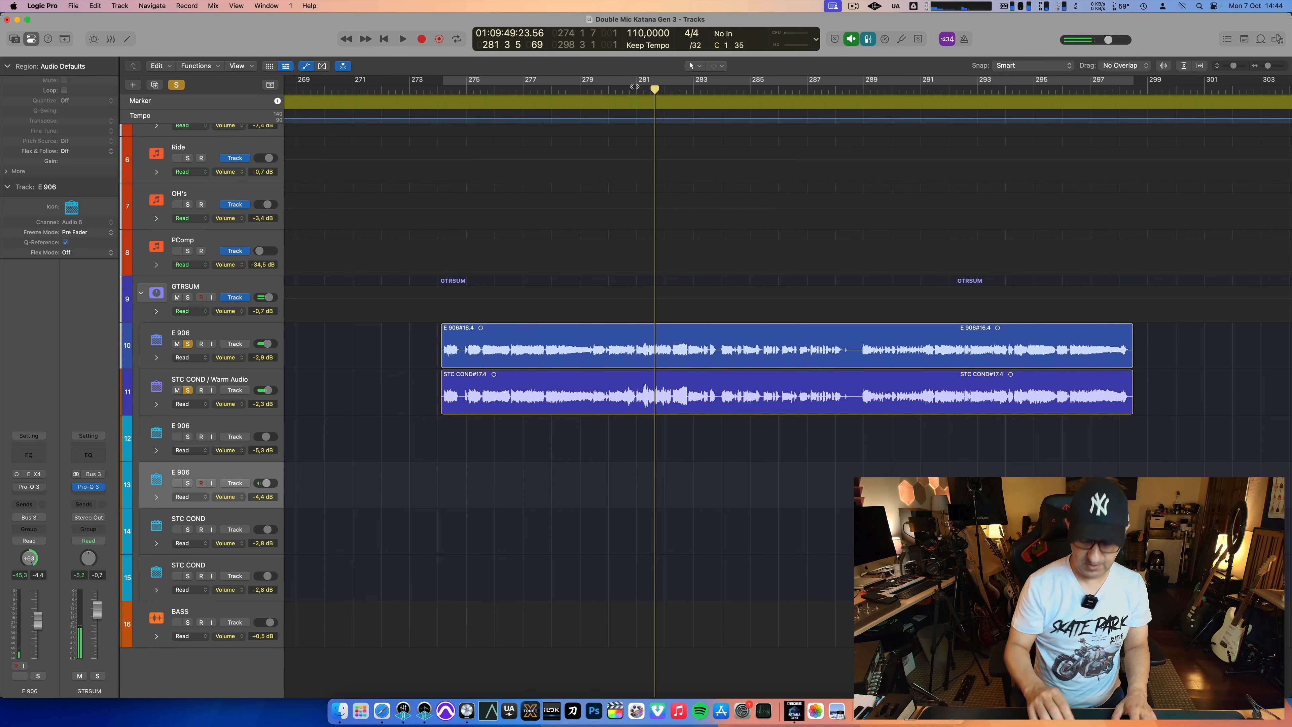
{"action": "key", "text": "space"}
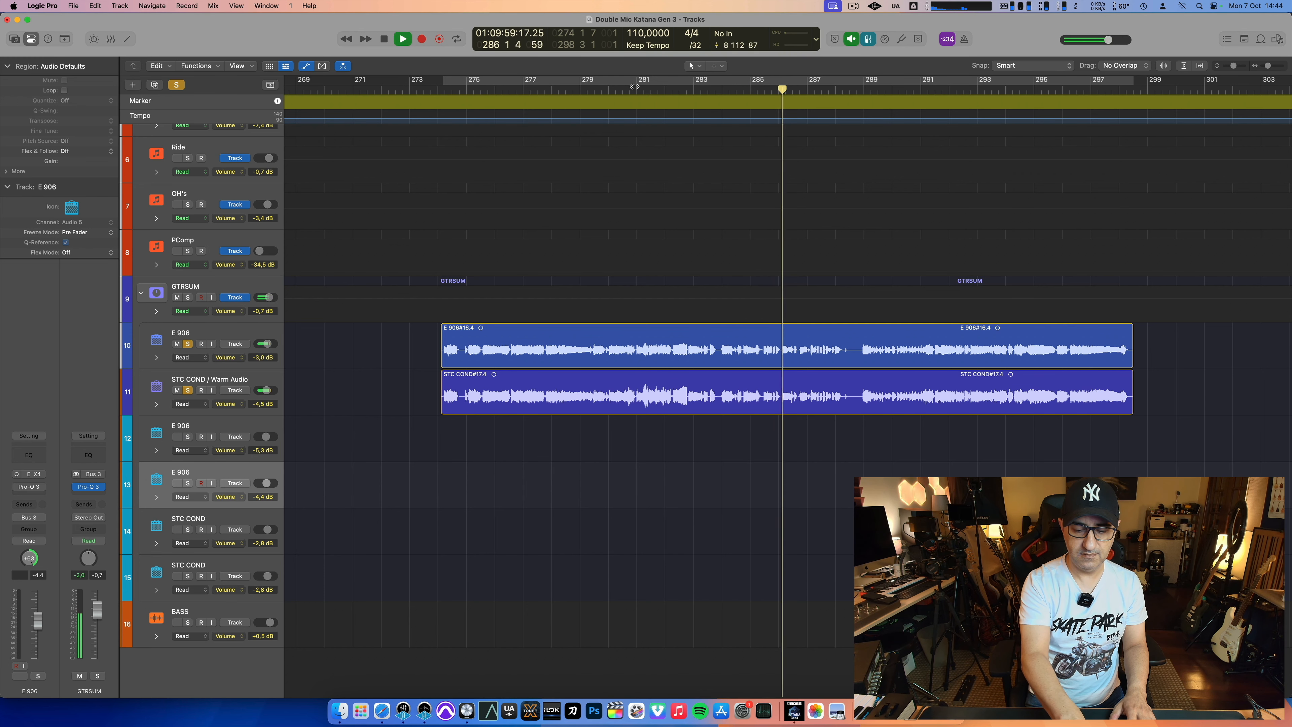
Step: Set E 906 to -2.7 dB and STC COND / Warm Audio to -3.6 dB, and compare the blend with each mic alone from bar 288 beat 4
{"action": "key", "text": "space"}
{"action": "left_click", "coordinate": [863, 89]}
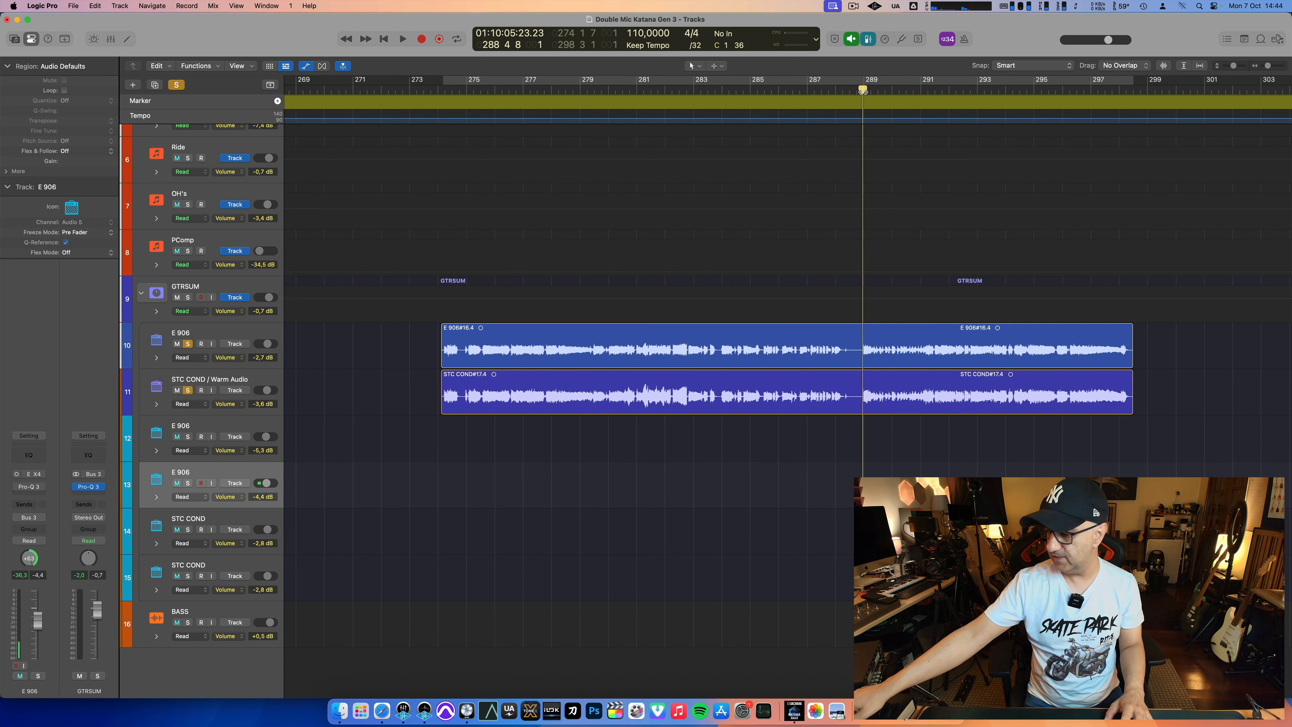
{"action": "key", "text": "space"}
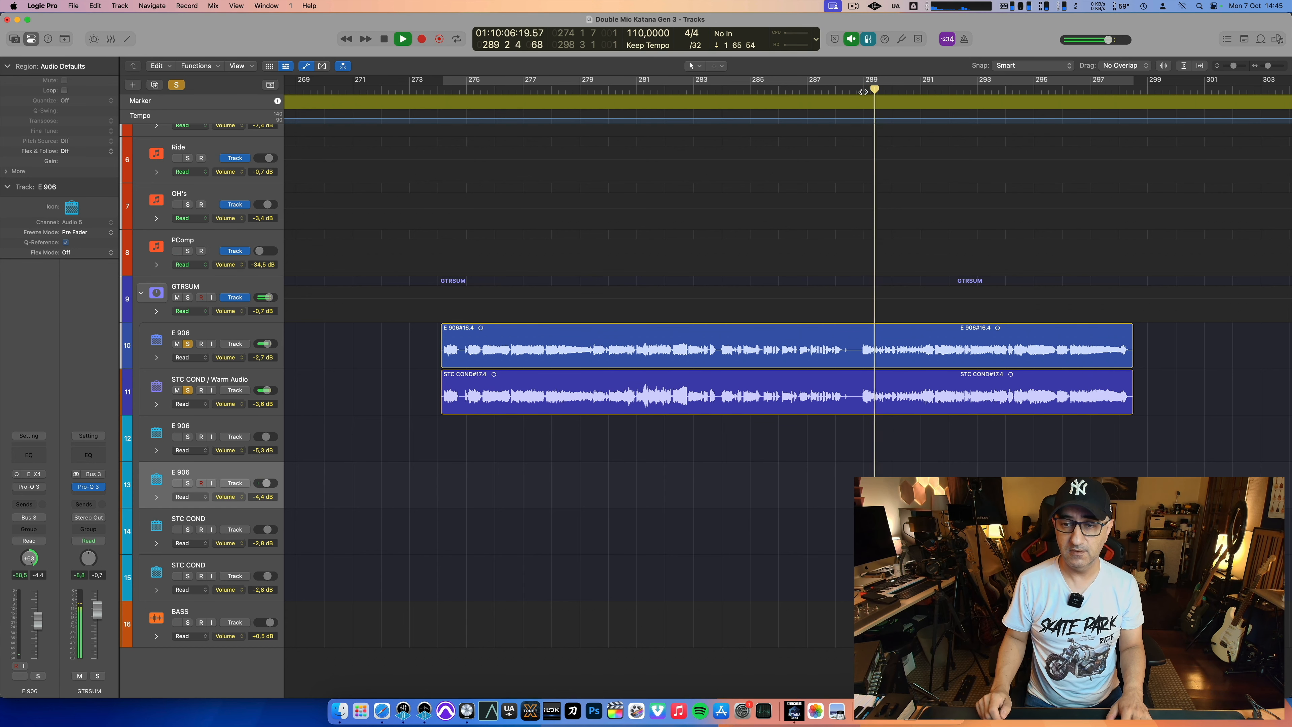
{"action": "key", "text": "s"}
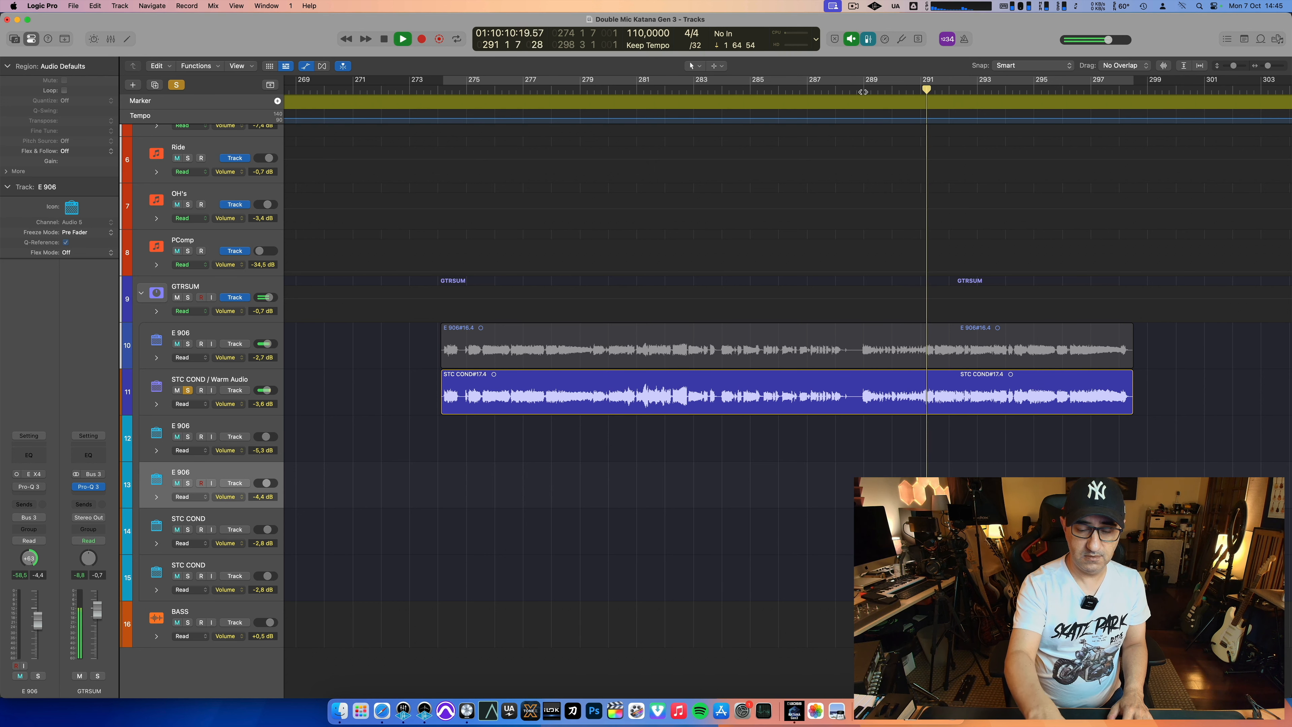
{"action": "key", "text": "s"}
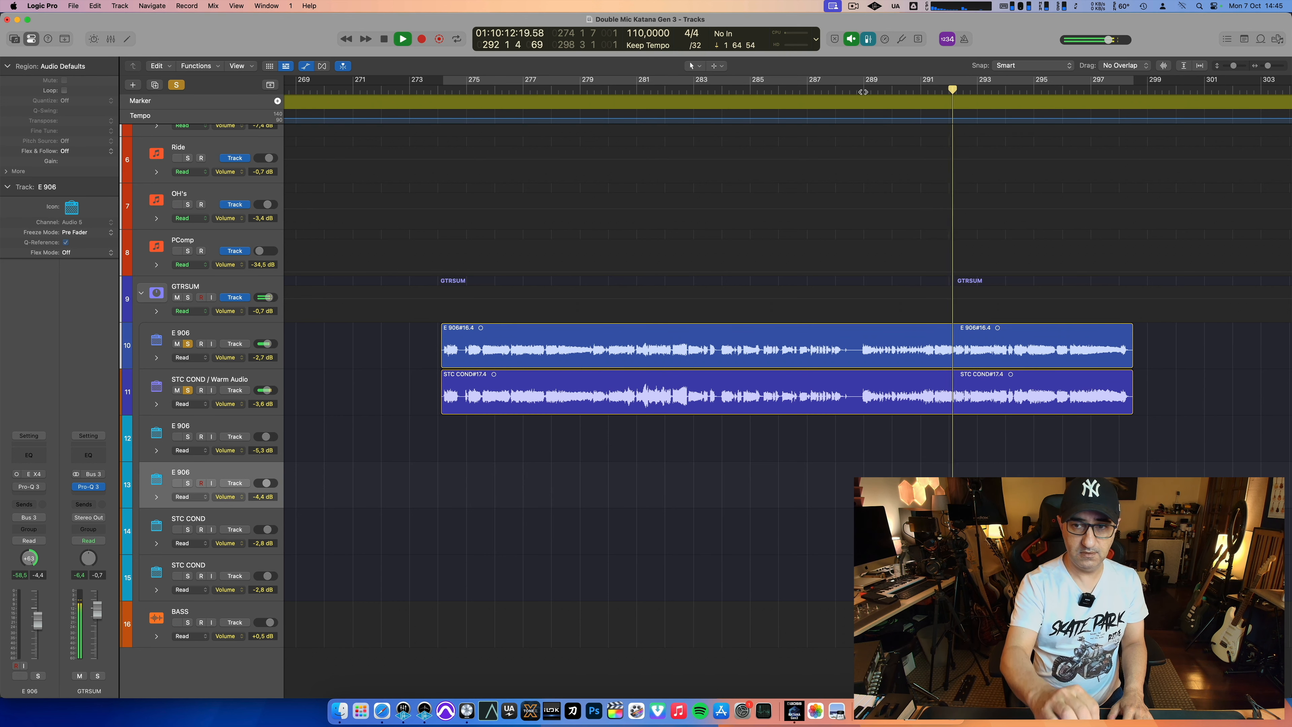
{"action": "key", "text": "s"}
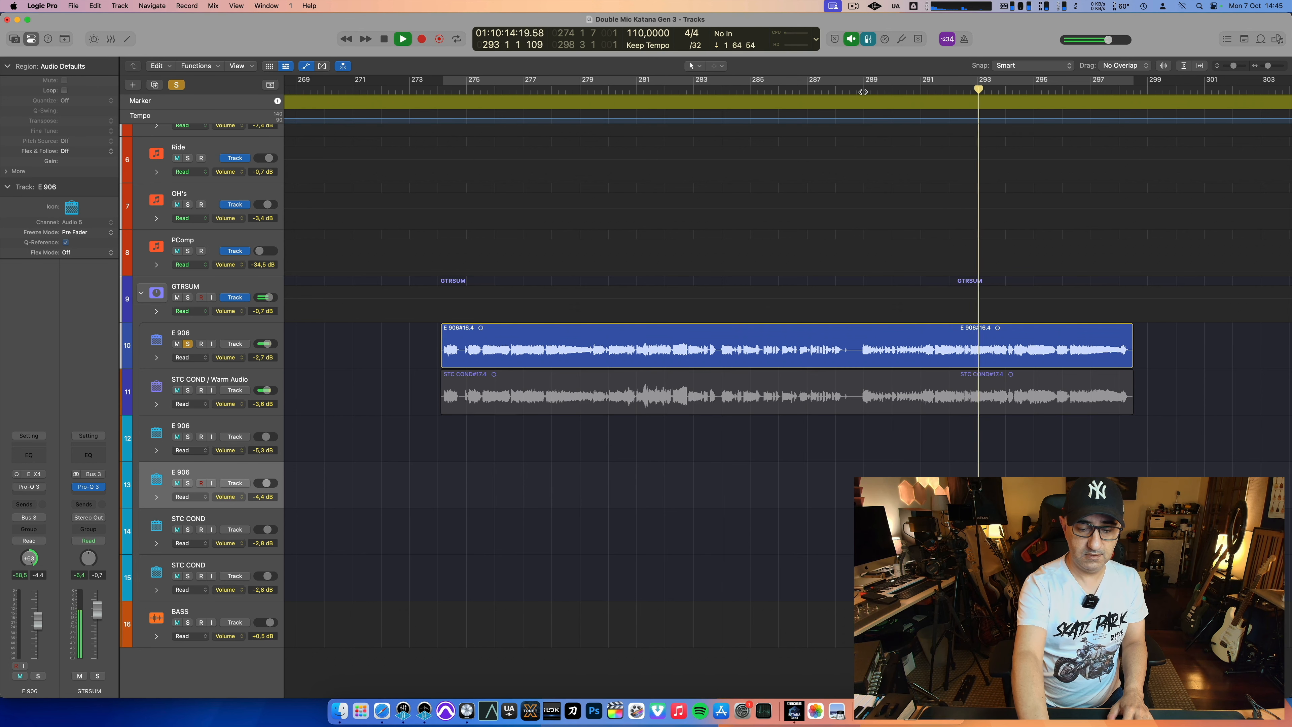
{"action": "key", "text": "s"}
{"action": "key", "text": "space"}
Step: Solo the -4.4 dB E 906 track instead of the -2.7 dB one, centre its pan, and play it from bar 153
{"action": "key", "text": "z"}
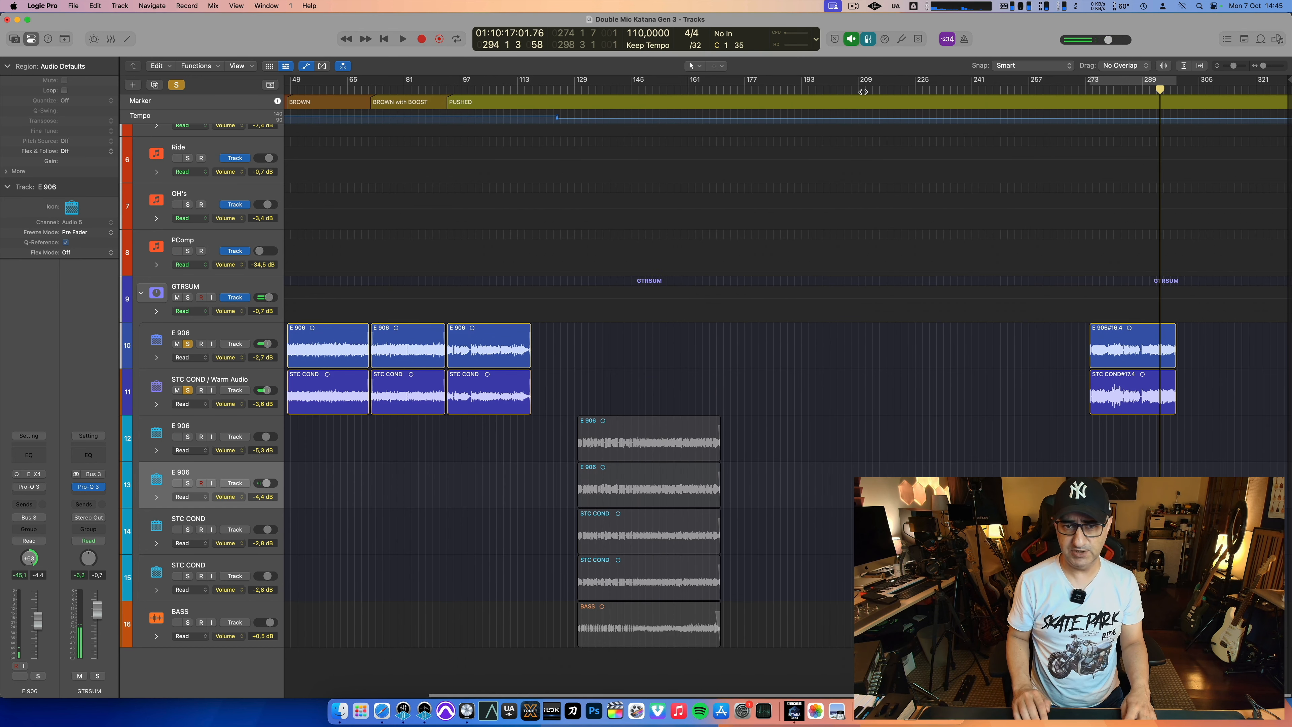
{"action": "left_click", "coordinate": [188, 484]}
{"action": "left_click", "coordinate": [188, 344]}
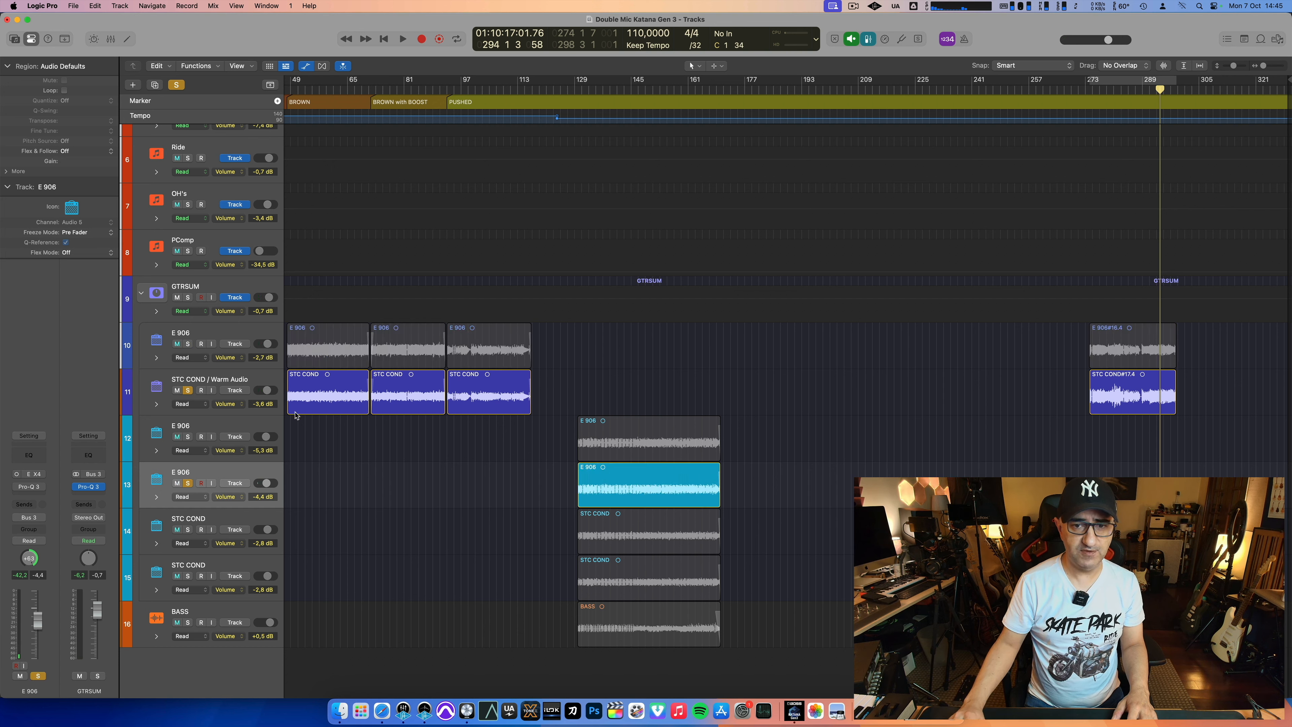
{"action": "left_click", "coordinate": [658, 88]}
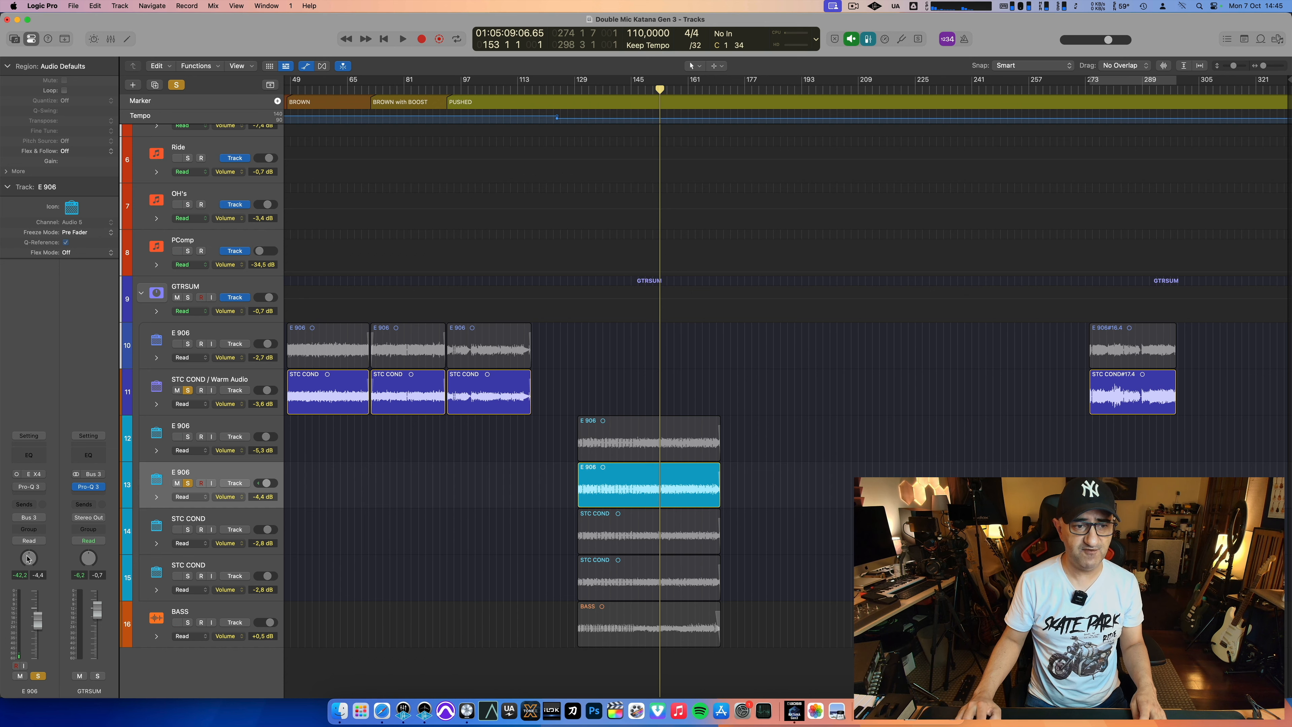
{"action": "key", "text": "space"}
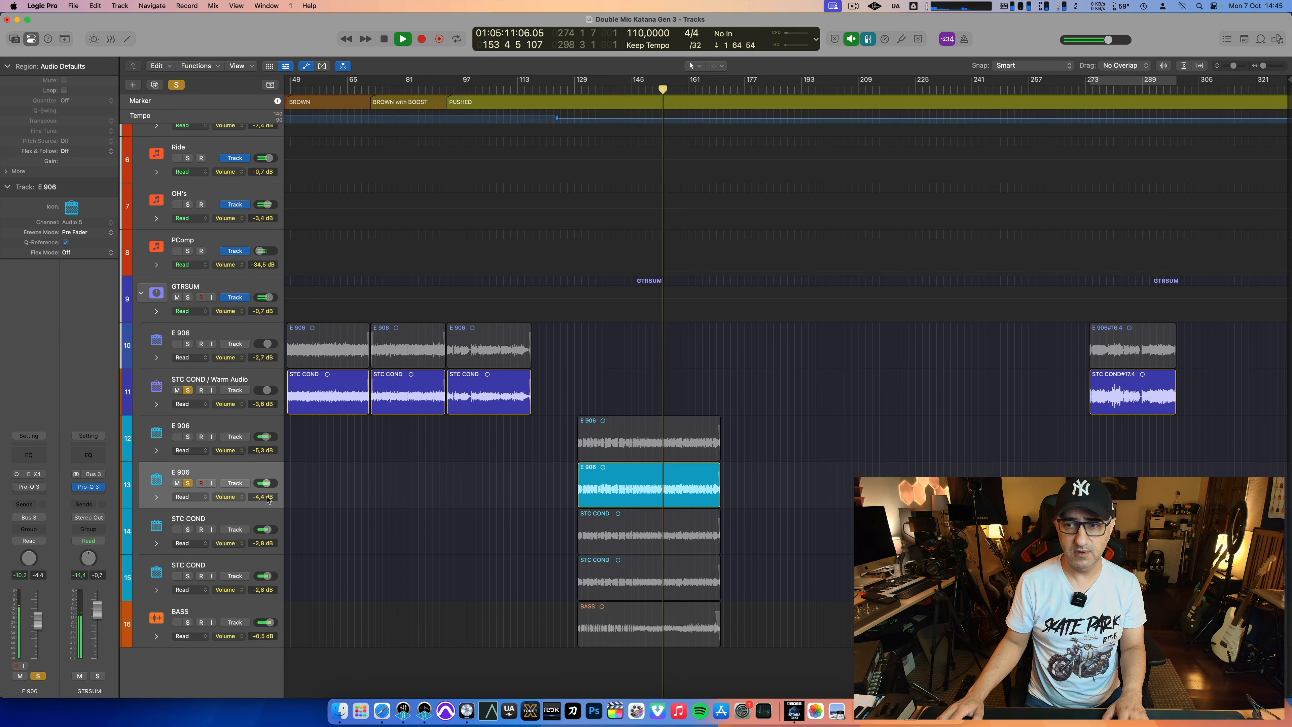
{"action": "scroll", "coordinate": [764, 306], "scroll_direction": "up", "scroll_amount": 2}
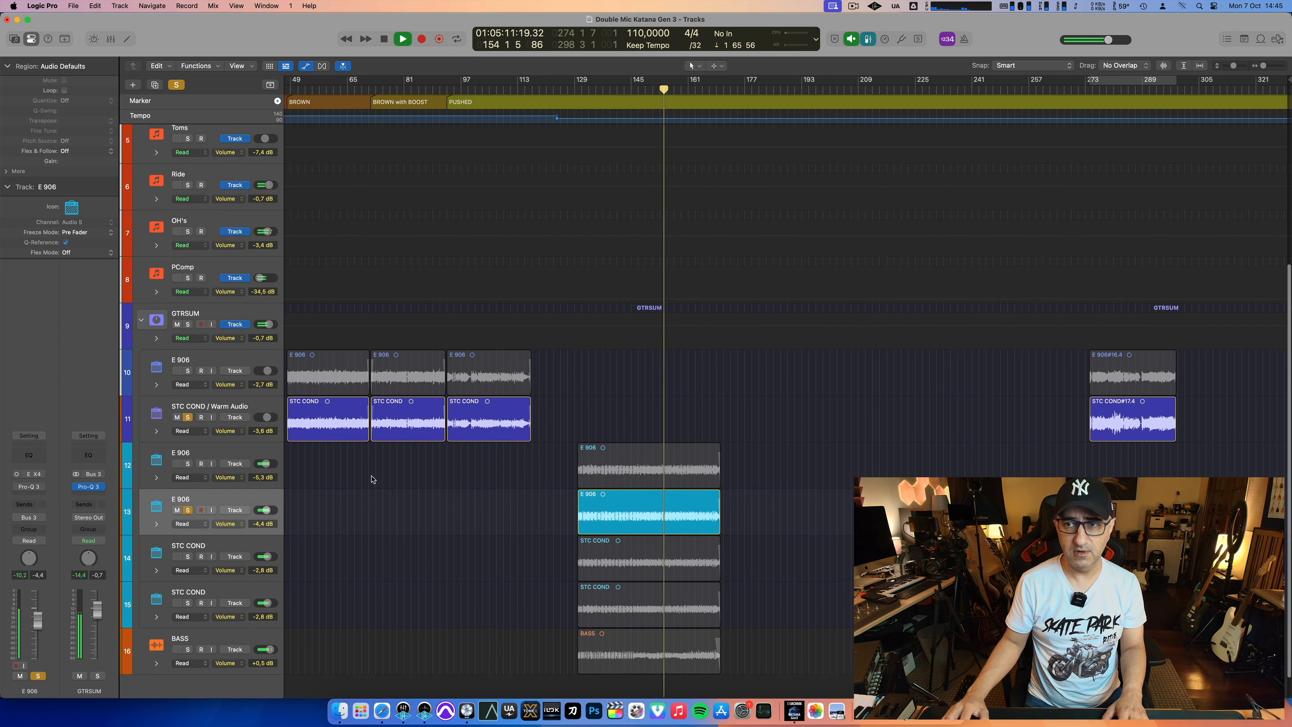
Step: Alternate playback between the soloed STC COND recording around bar 280 and the soloed E 906 recording around bar 149
{"action": "key", "text": "space"}
{"action": "left_click", "coordinate": [1109, 89]}
{"action": "key", "text": "space"}
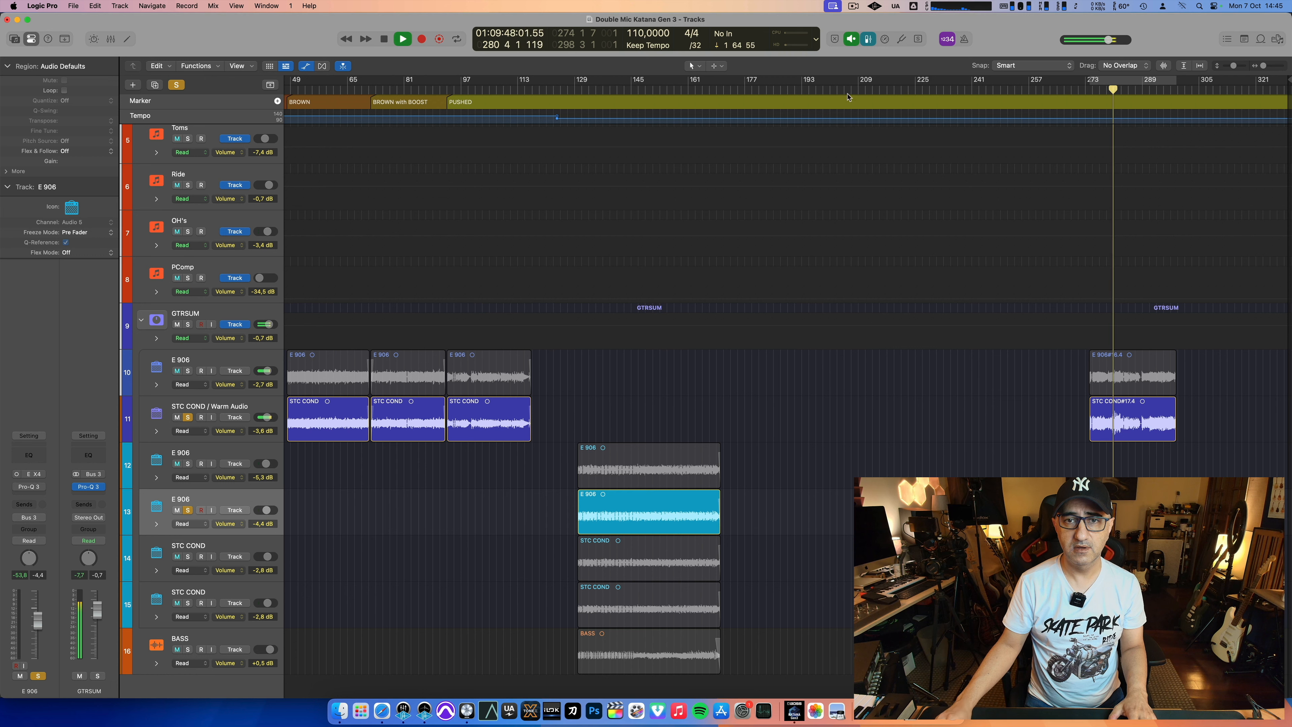
{"action": "left_click", "coordinate": [643, 89]}
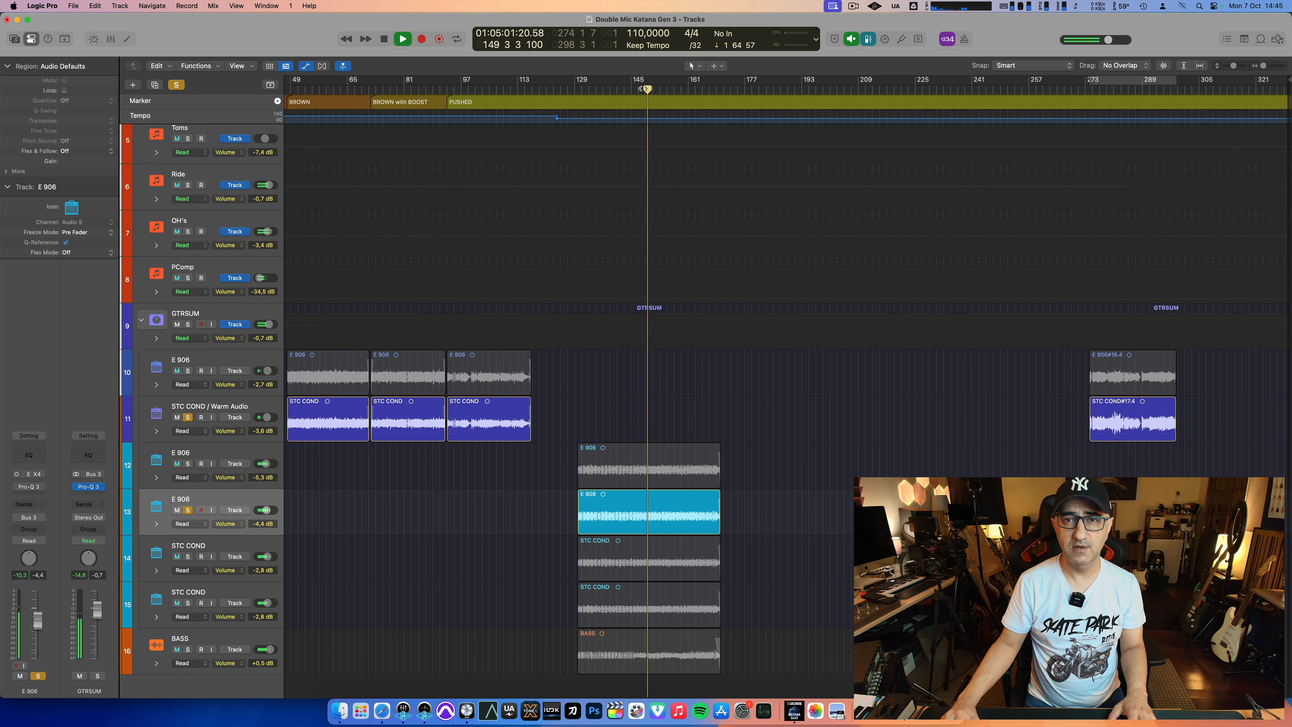
{"action": "key", "text": "space"}
{"action": "left_click", "coordinate": [1113, 89]}
{"action": "key", "text": "space"}
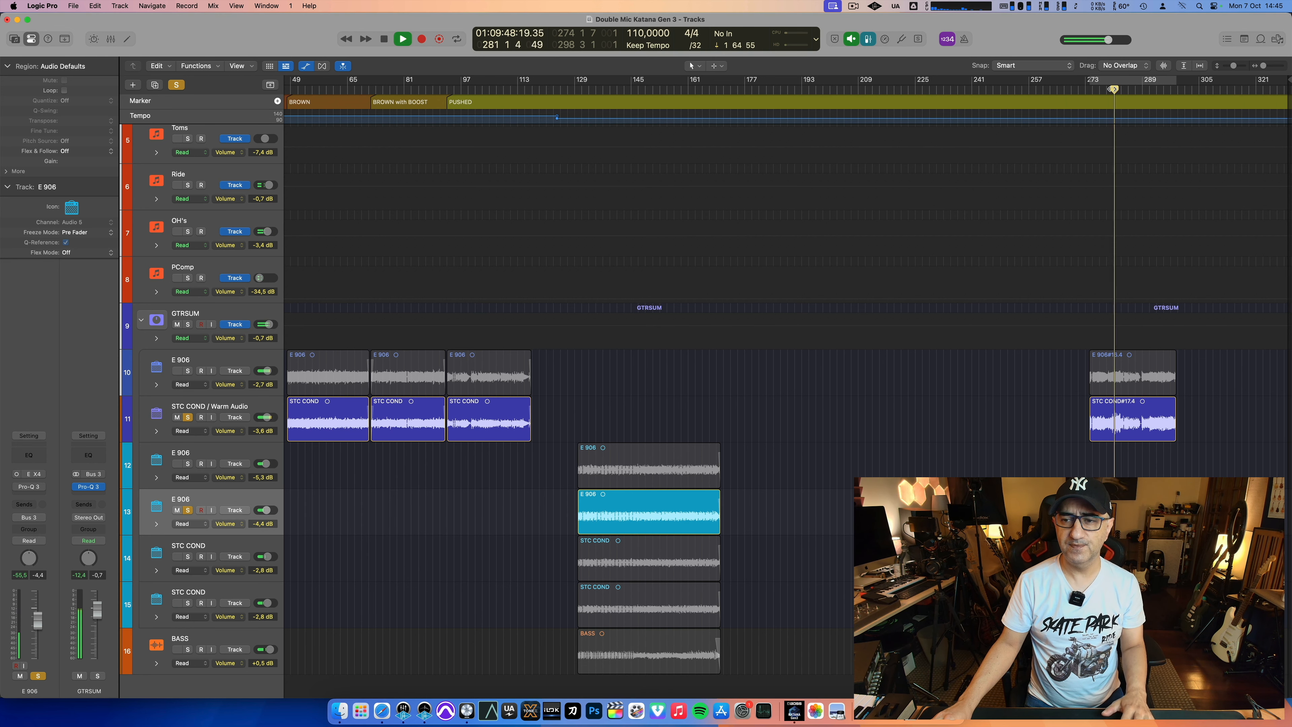
{"action": "key", "text": "space"}
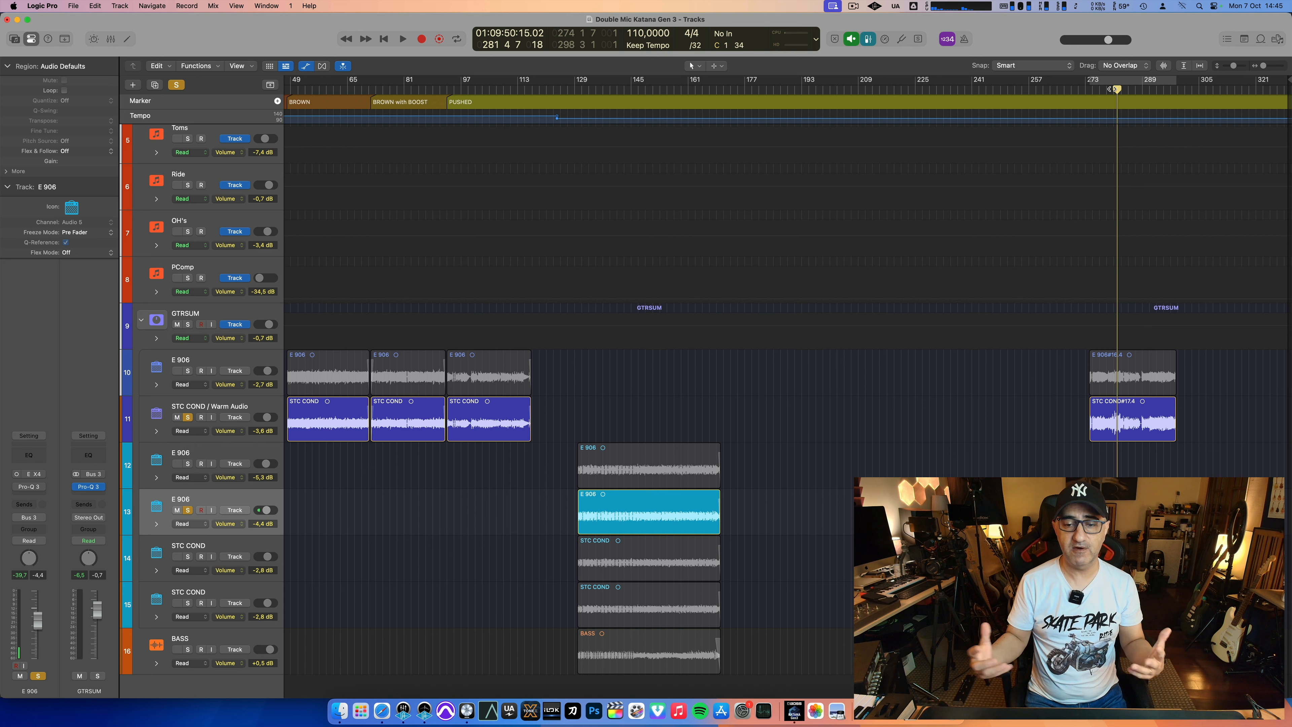
Step: Switch to BOSS TONE STUDIO for KATANA Gen 3 and write the current tone to B: CH4 under the name Plexi Kind Of
{"action": "left_click", "coordinate": [793, 711]}
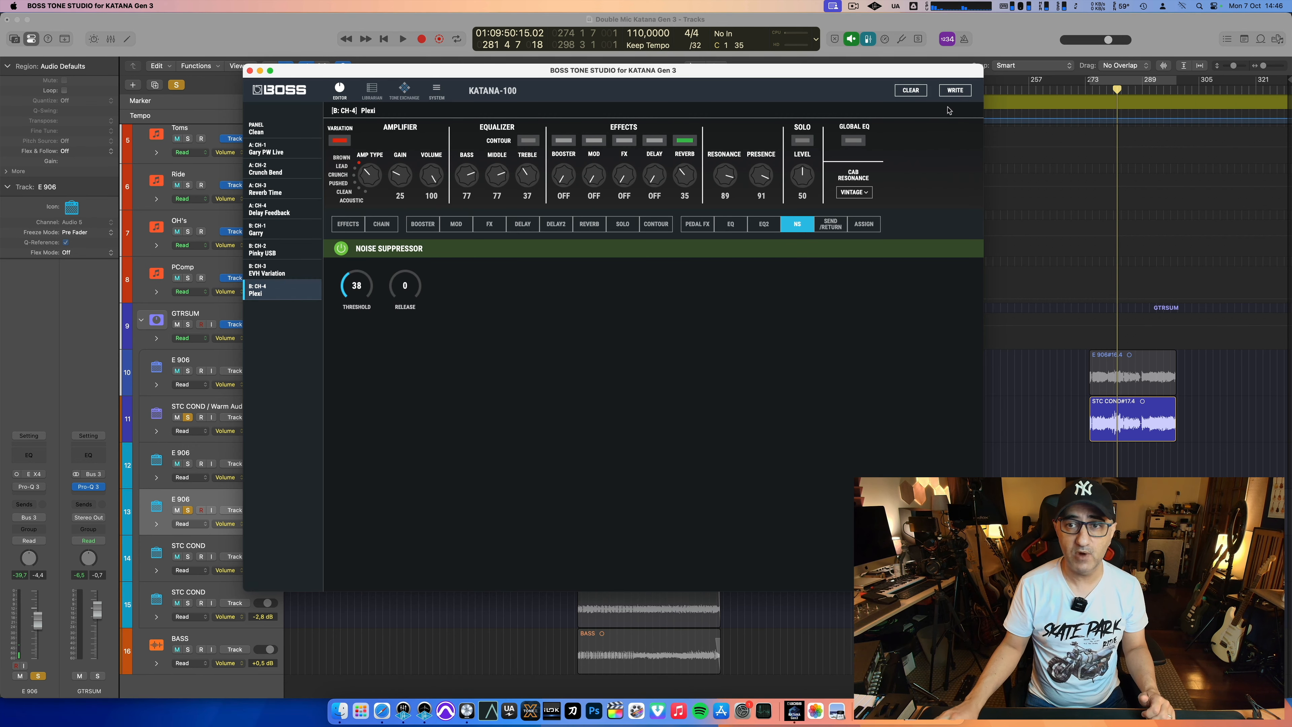
{"action": "left_click", "coordinate": [954, 98]}
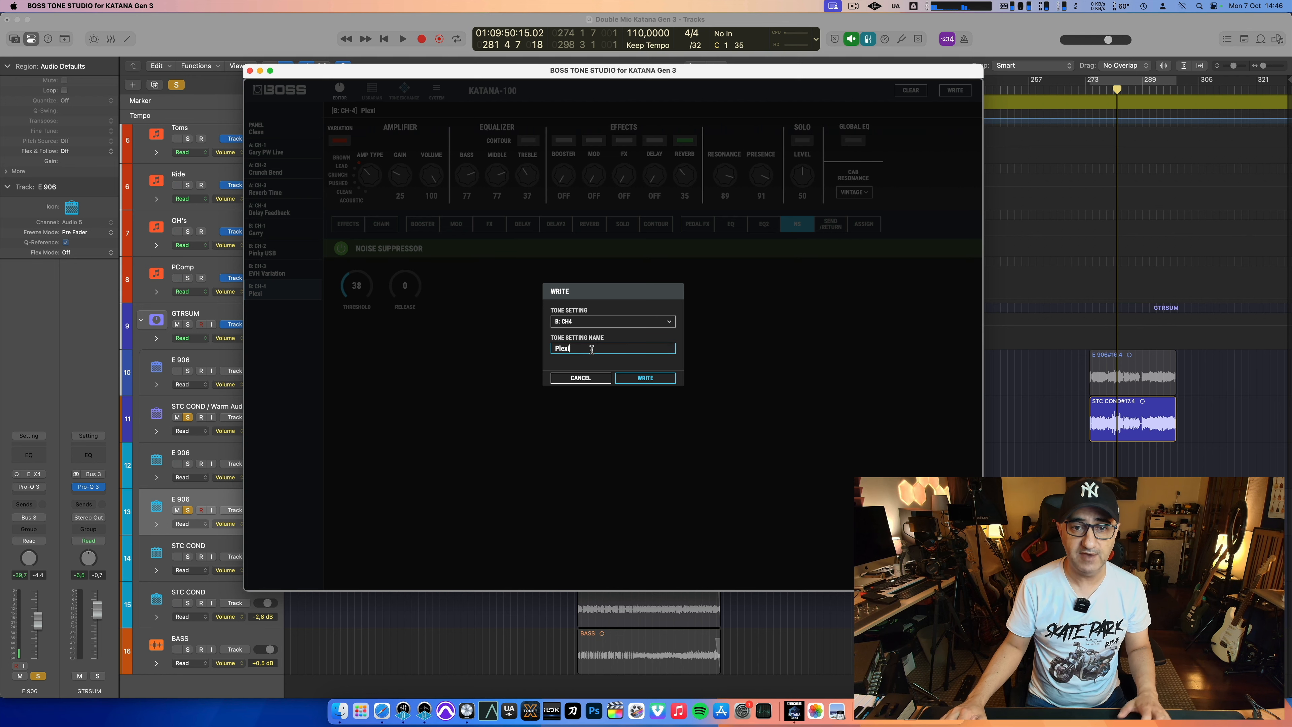
{"action": "type", "text": "Kind O"}
{"action": "left_click", "coordinate": [659, 377]}
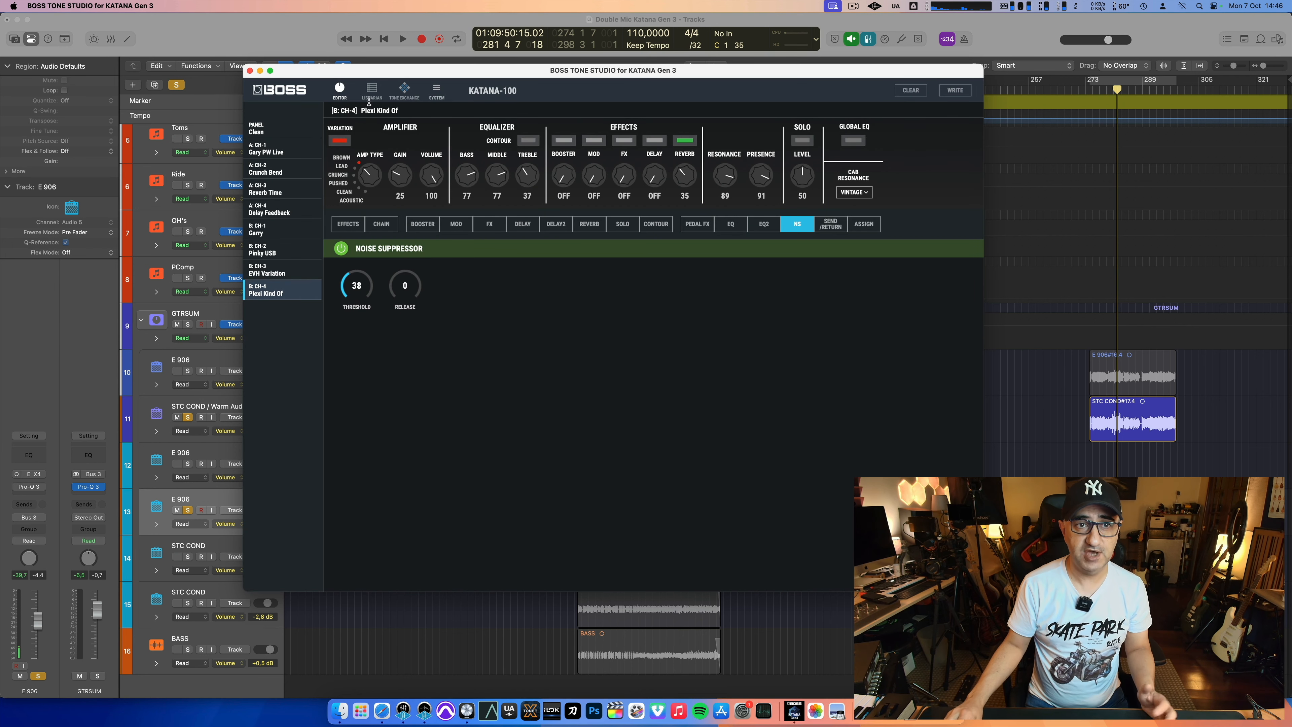
Step: Create a liveset named JN Plexi in the librarian and add the Plexi Kind Of patch to it
{"action": "left_click", "coordinate": [372, 91]}
{"action": "left_click", "coordinate": [363, 110]}
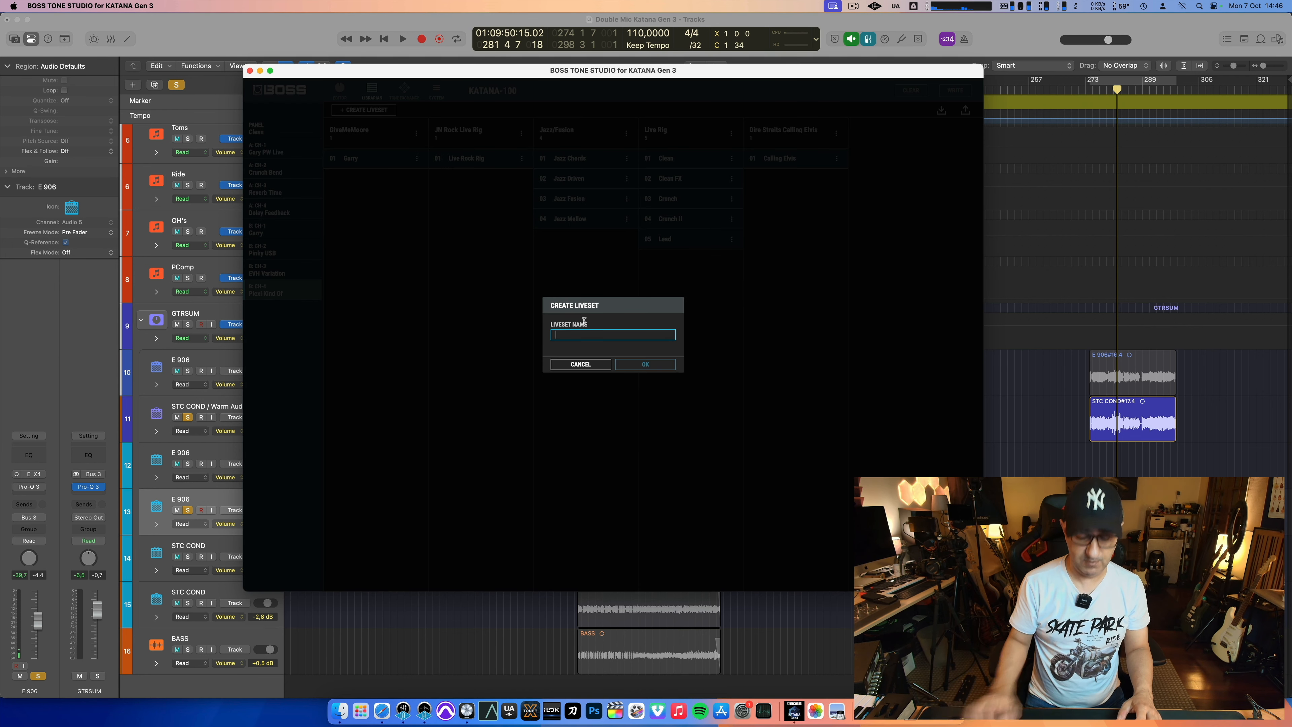
{"action": "type", "text": "Plexi"}
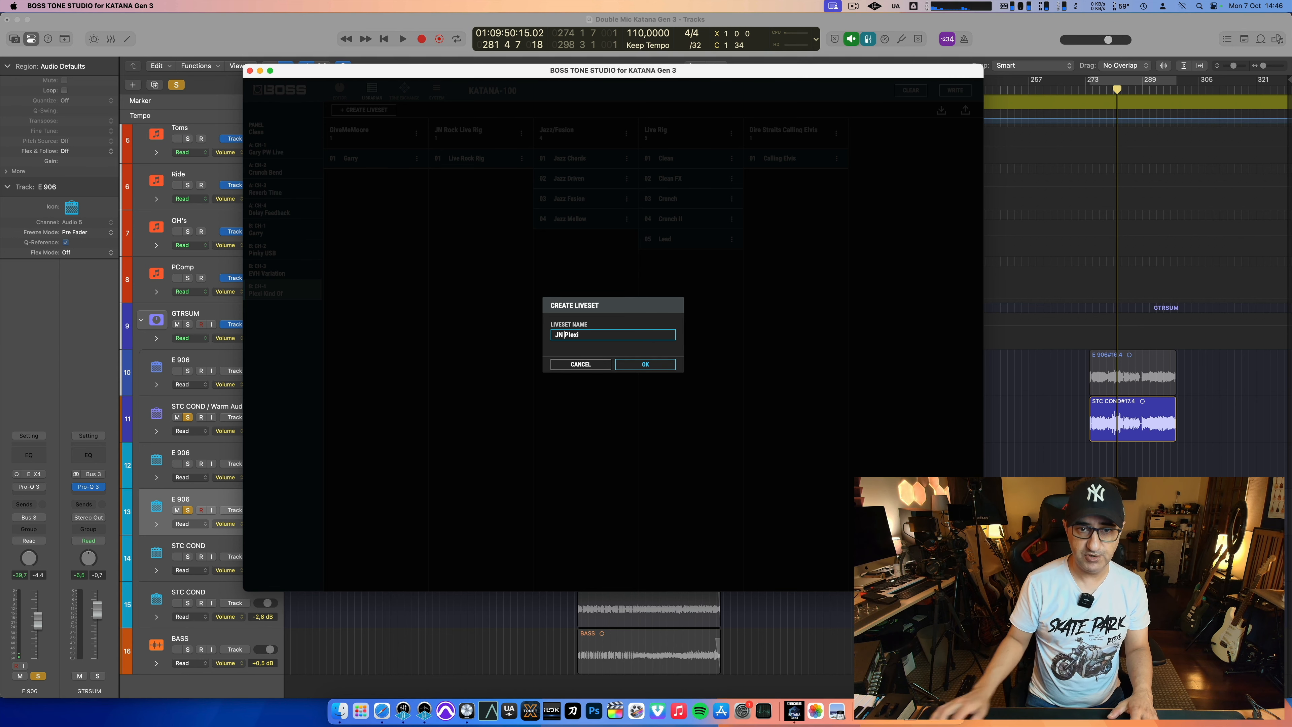
{"action": "left_click", "coordinate": [644, 364]}
{"action": "left_click_drag", "start_coordinate": [275, 295], "coordinate": [371, 187]}
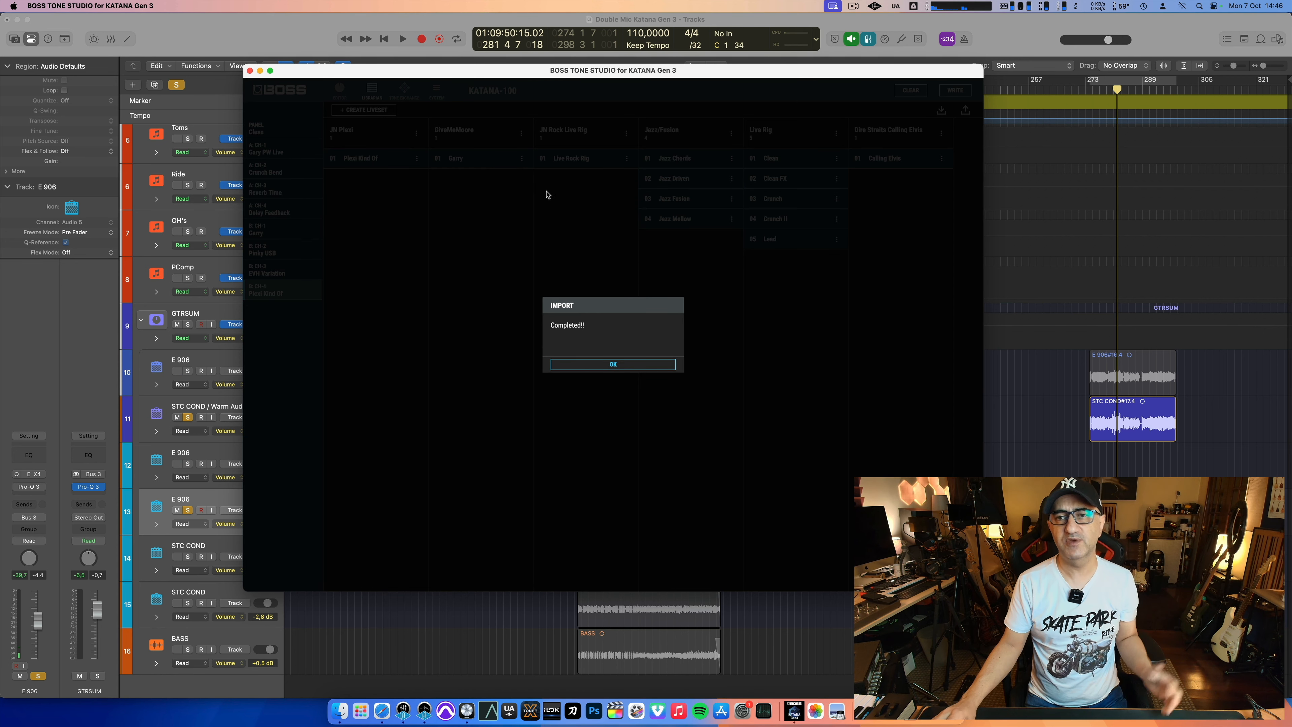
{"action": "left_click", "coordinate": [631, 364]}
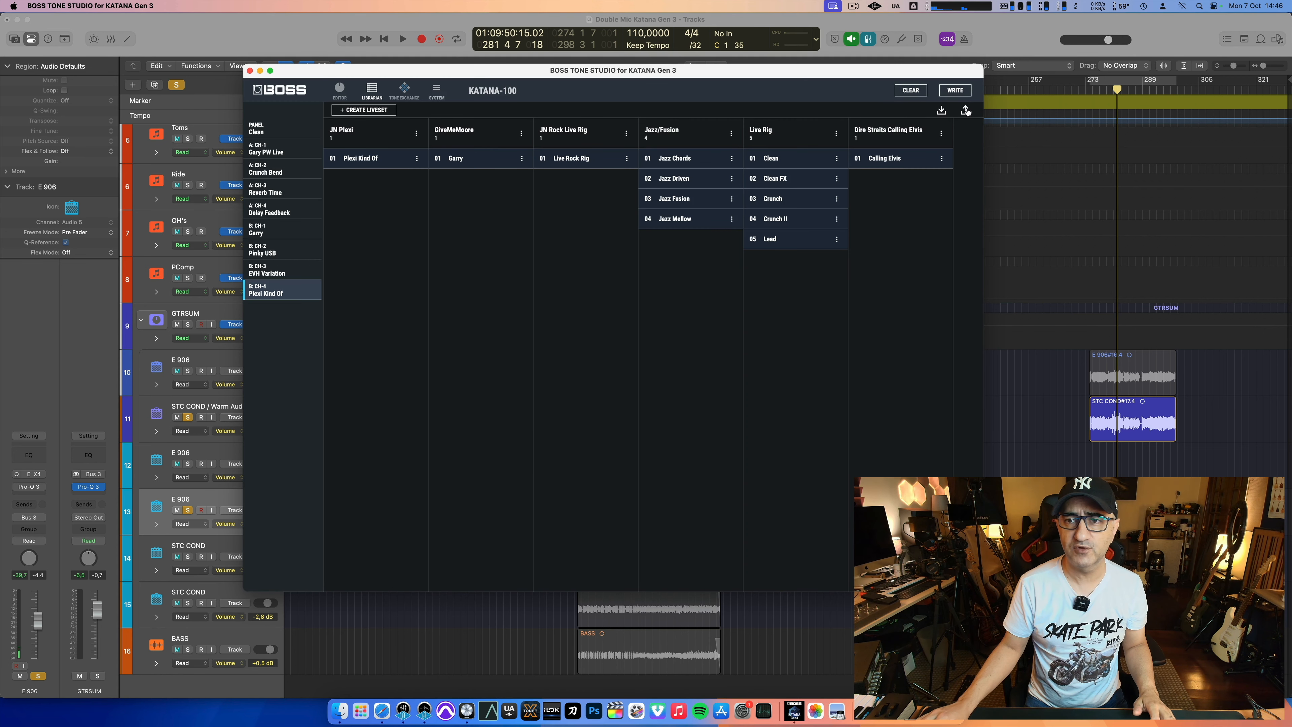
Step: Export the JN Plexi liveset to a file named JN Plexi on the Desktop
{"action": "left_click", "coordinate": [965, 110]}
{"action": "left_click", "coordinate": [613, 306]}
{"action": "left_click", "coordinate": [609, 322]}
{"action": "left_click", "coordinate": [651, 361]}
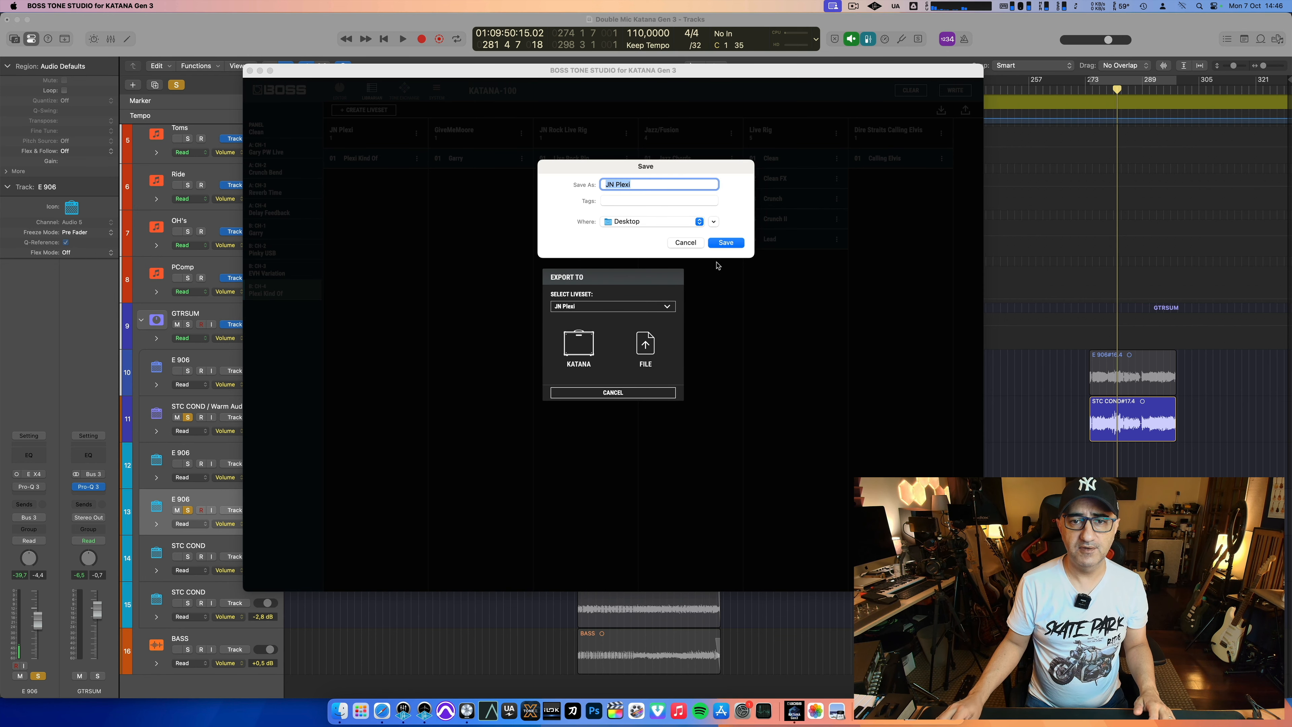
{"action": "left_click", "coordinate": [727, 243]}
Step: Review the Plexi Kind Of patch's Booster, FX, EQ, EQ2 and Contour settings and its effect chain in the editor
{"action": "left_click", "coordinate": [339, 91]}
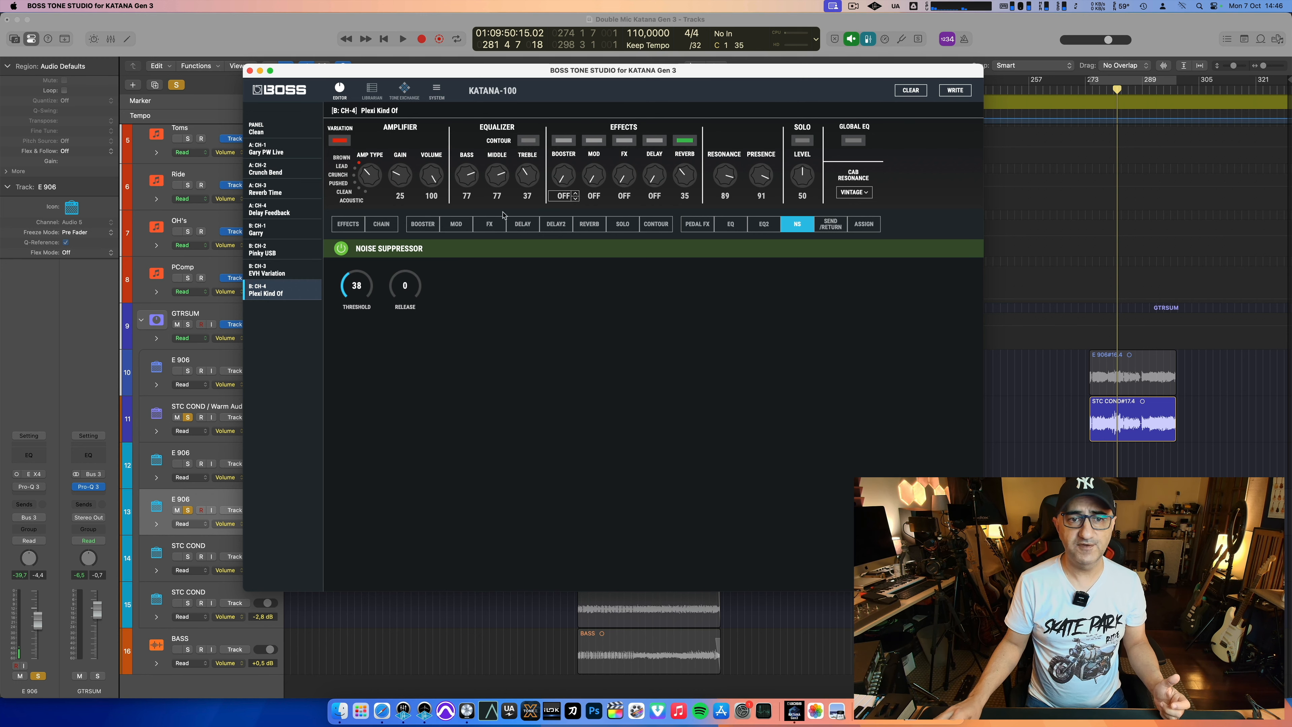
{"action": "left_click", "coordinate": [422, 225]}
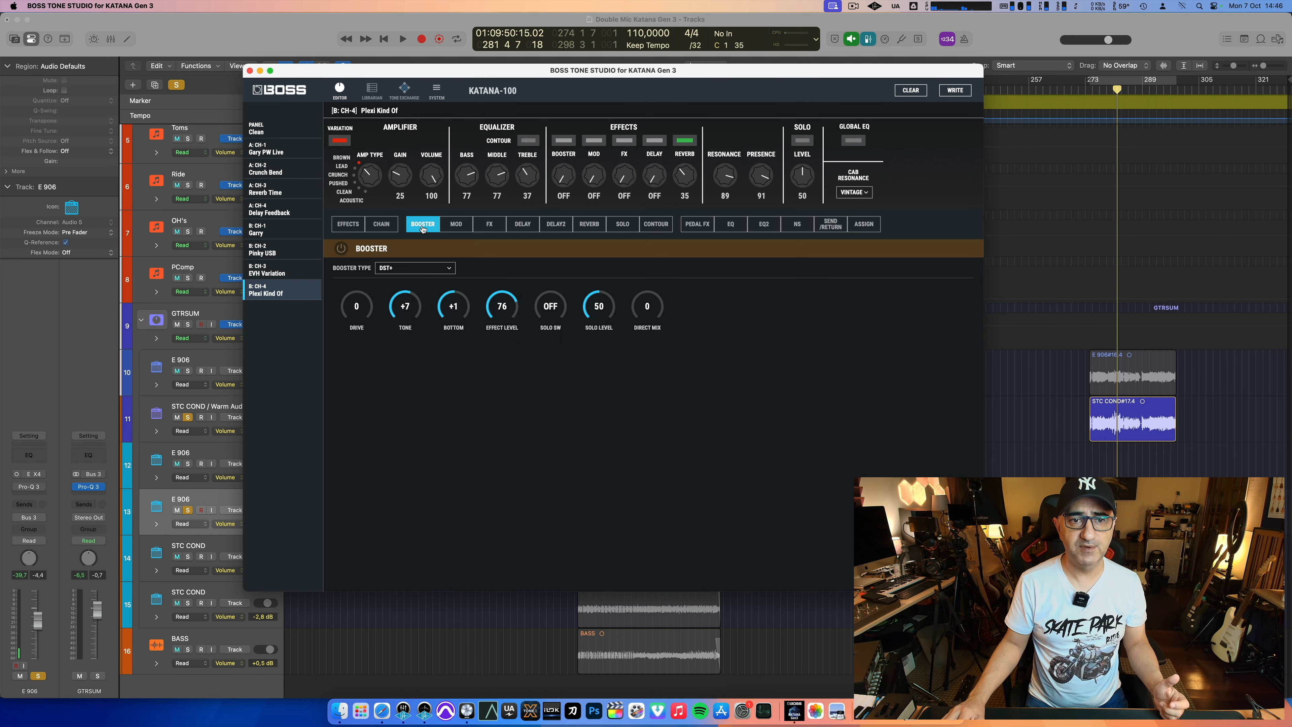
{"action": "left_click", "coordinate": [489, 229]}
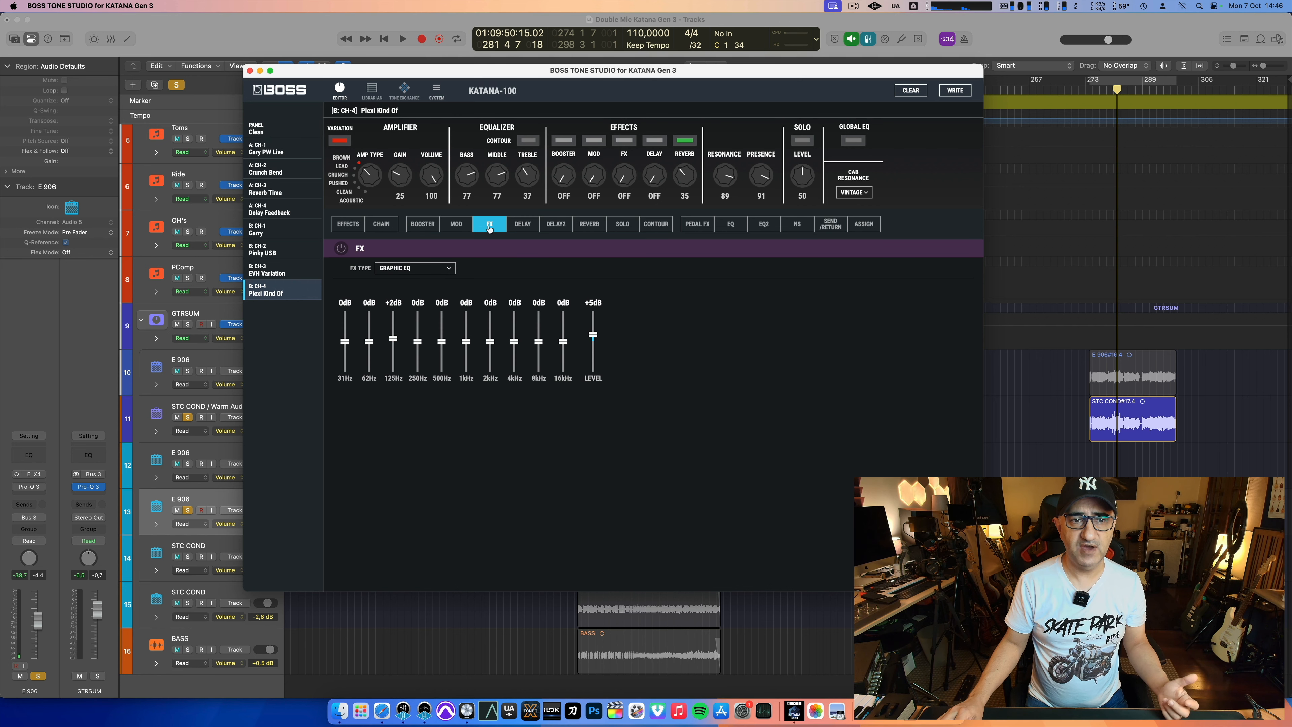
{"action": "left_click", "coordinate": [730, 225]}
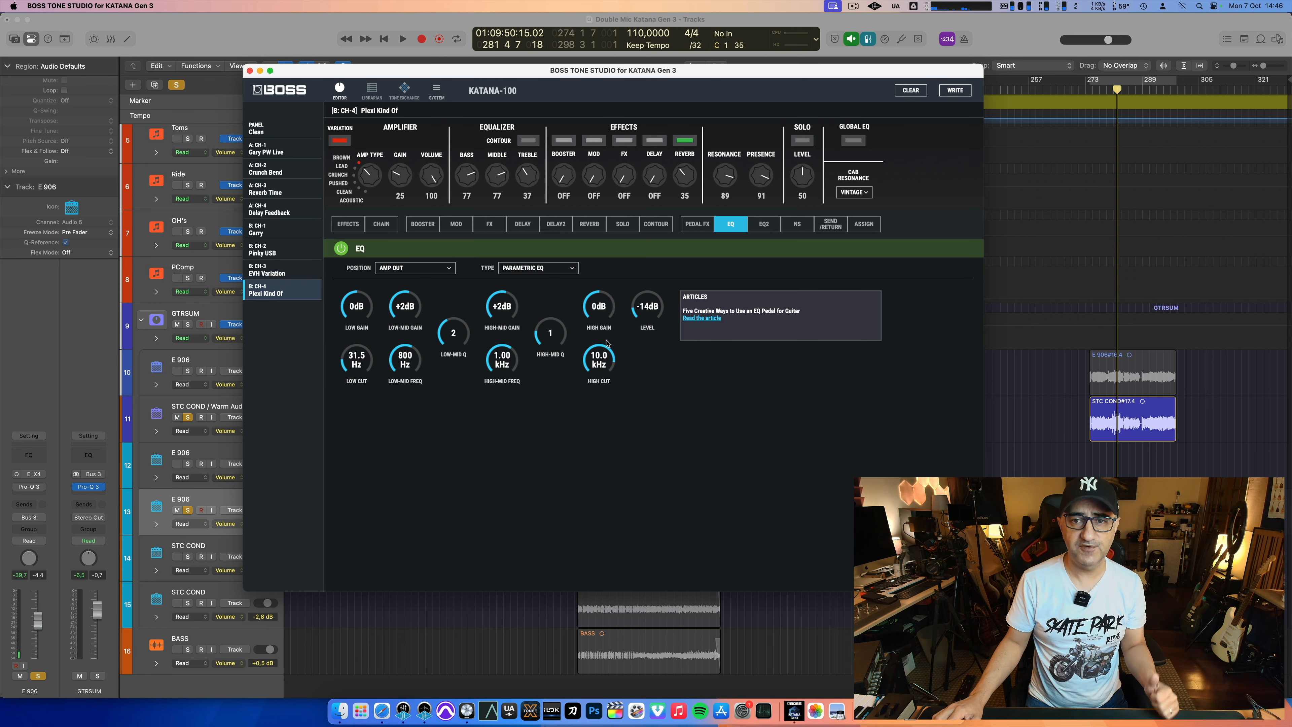
{"action": "left_click", "coordinate": [764, 227]}
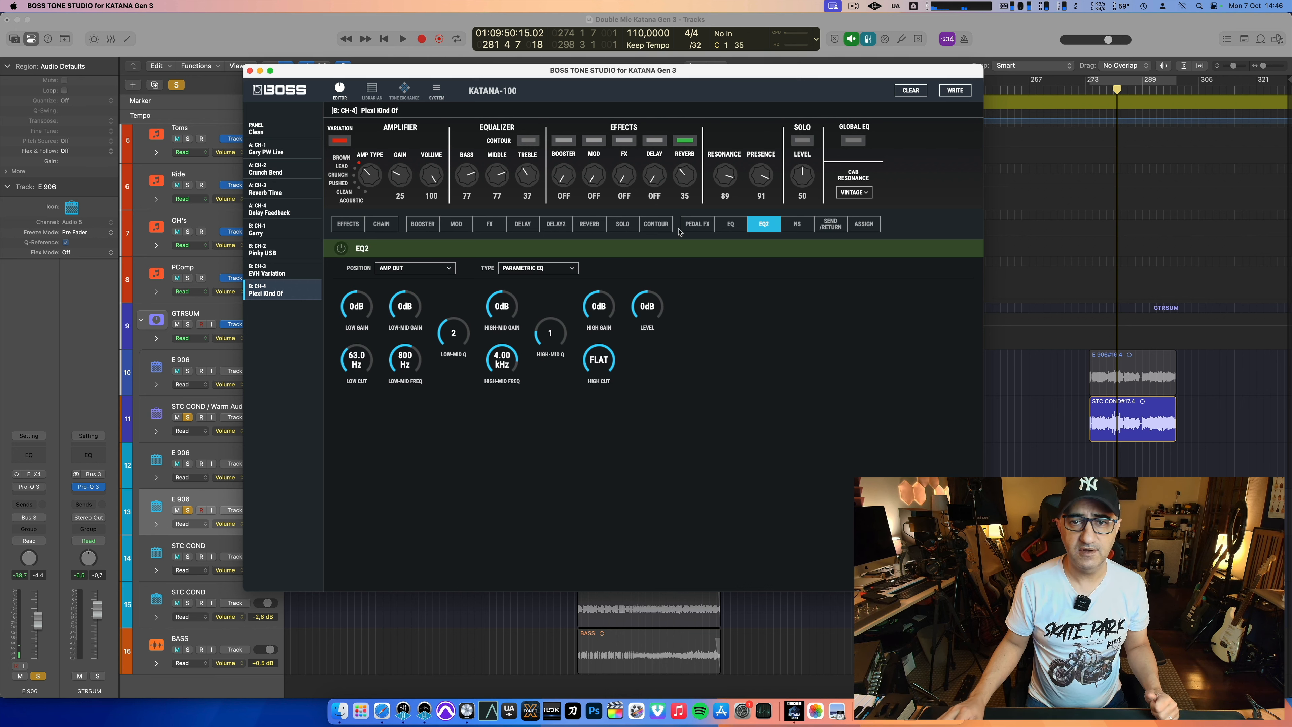
{"action": "left_click", "coordinate": [655, 227]}
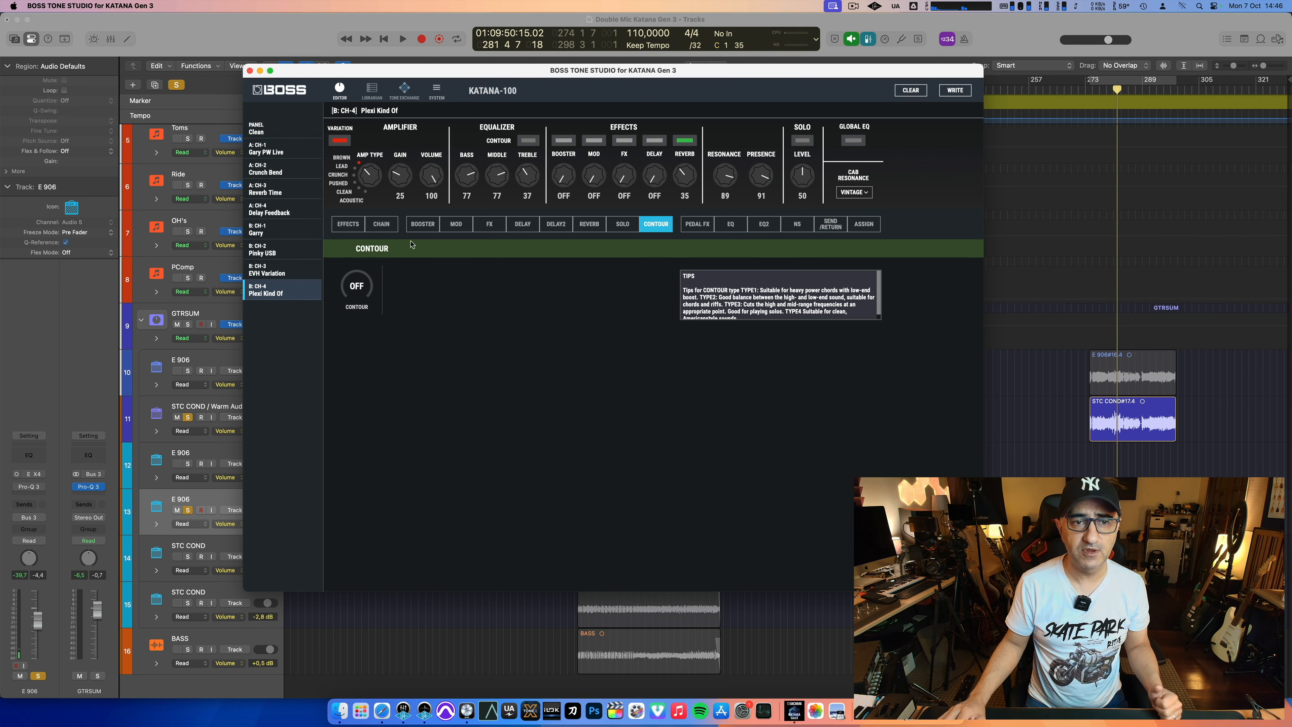
{"action": "left_click", "coordinate": [381, 224]}
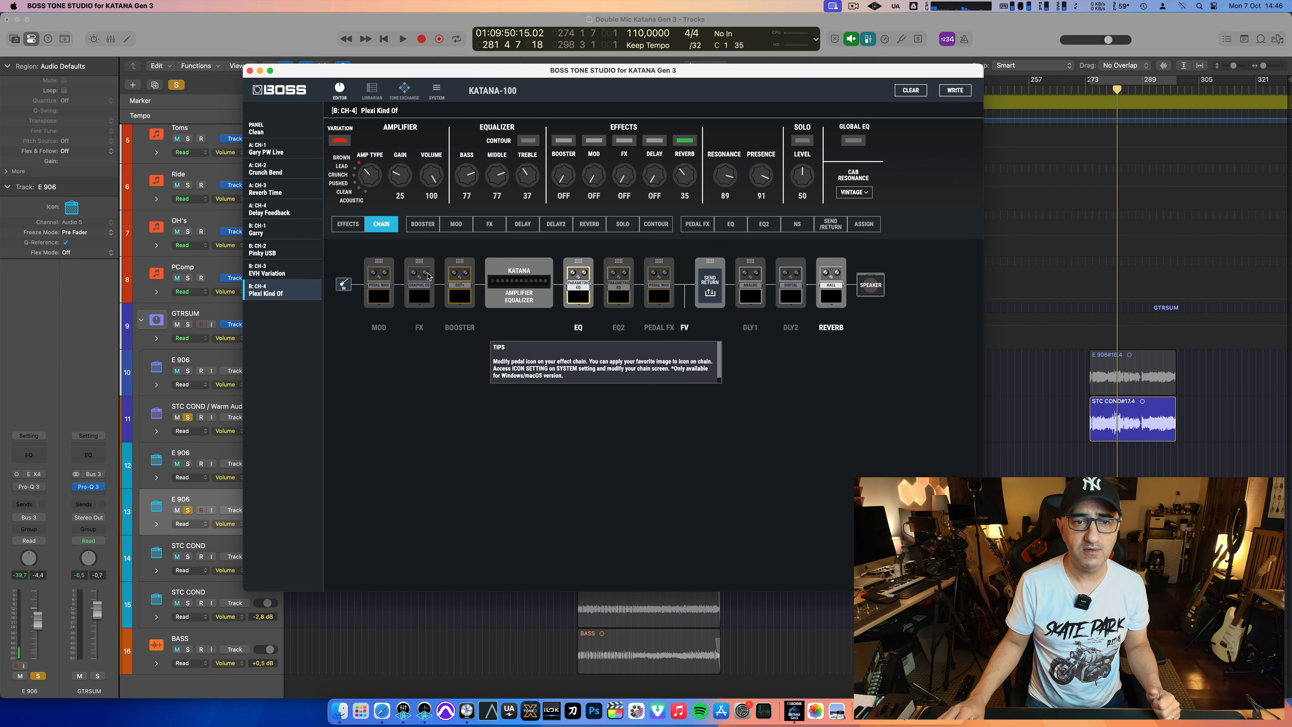